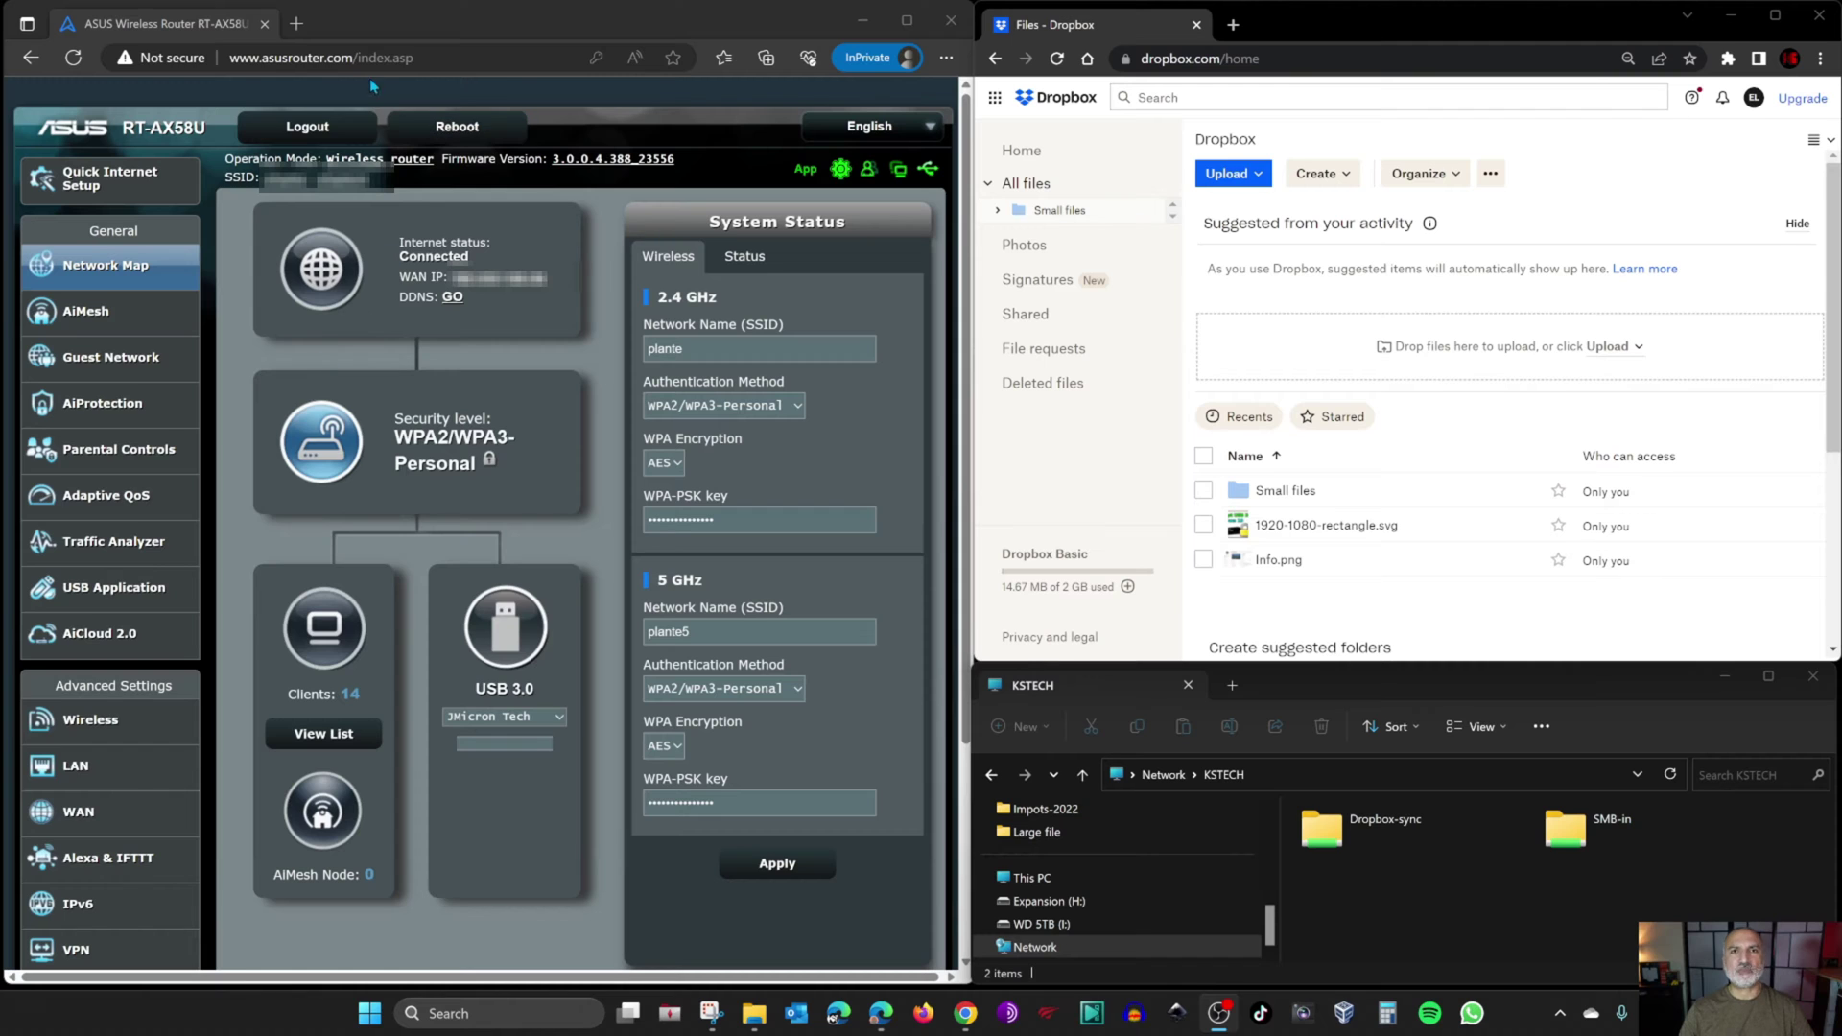
- Open AiCloud 2.0 from the router's General menu
left_click(93, 639)
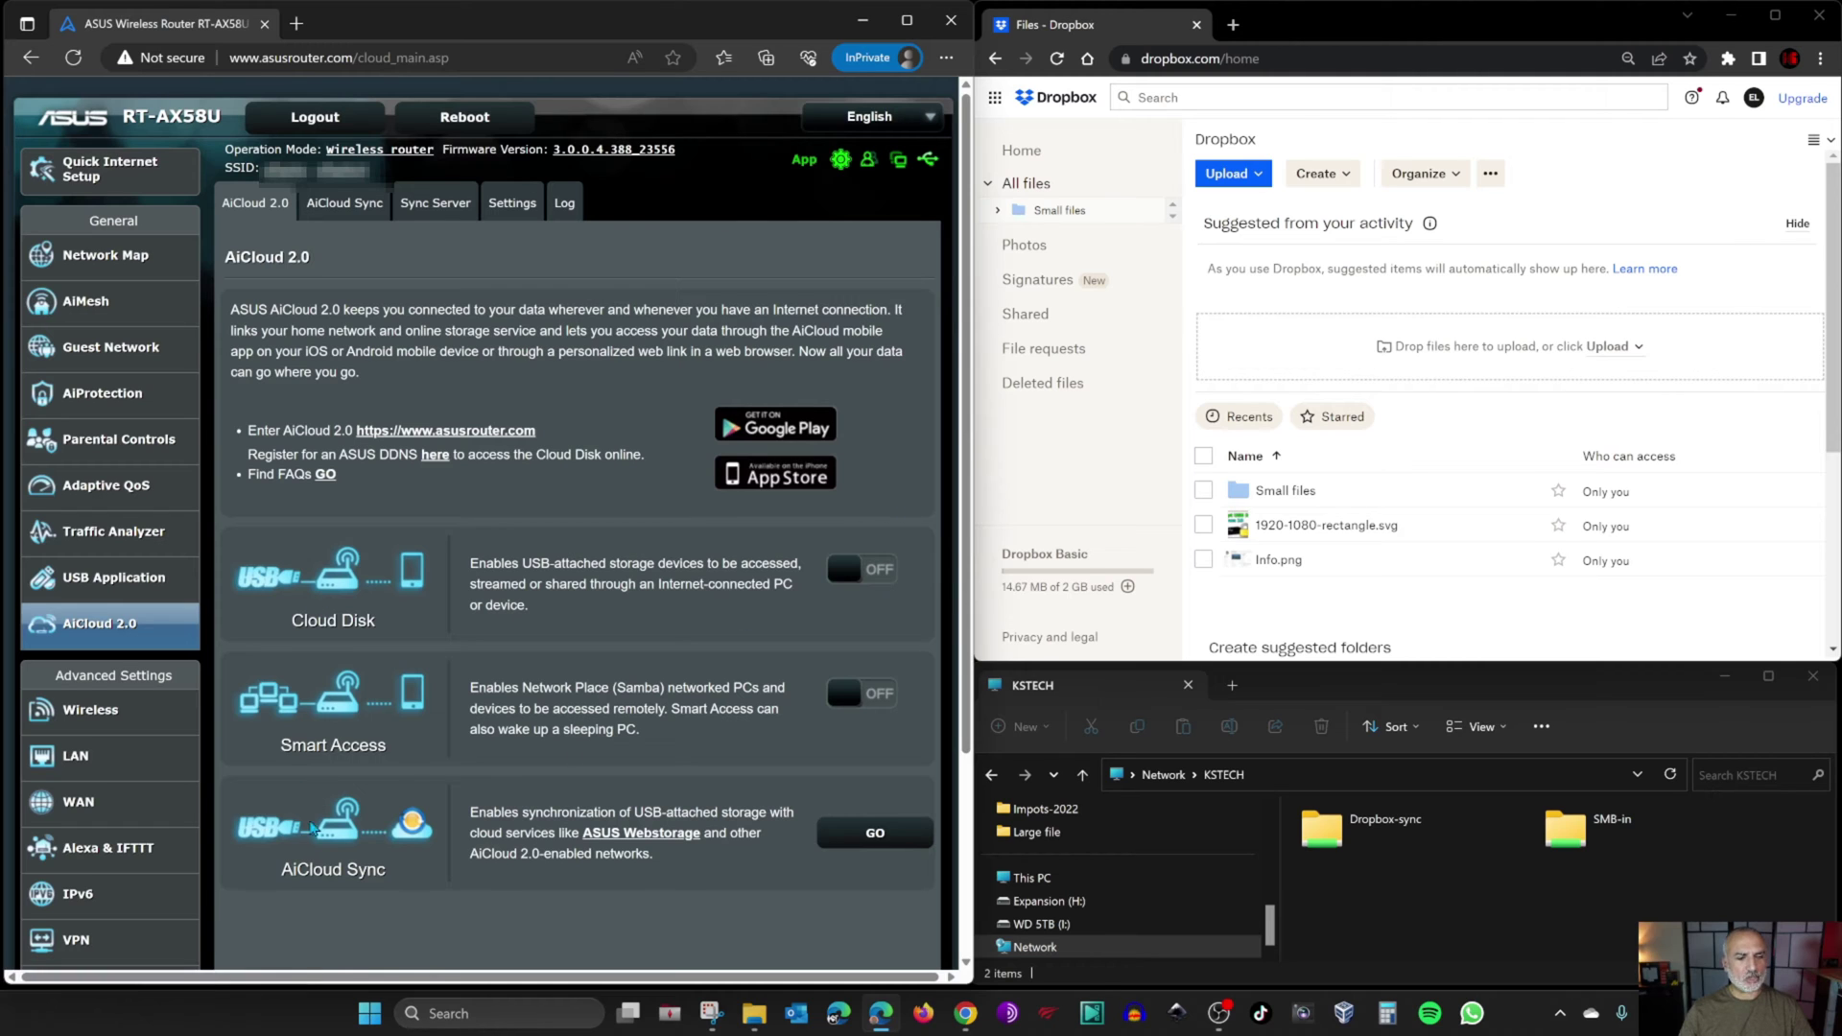
- Switch AiCloud Sync ON and open a new cloud sync account form with its provider list
left_click(876, 835)
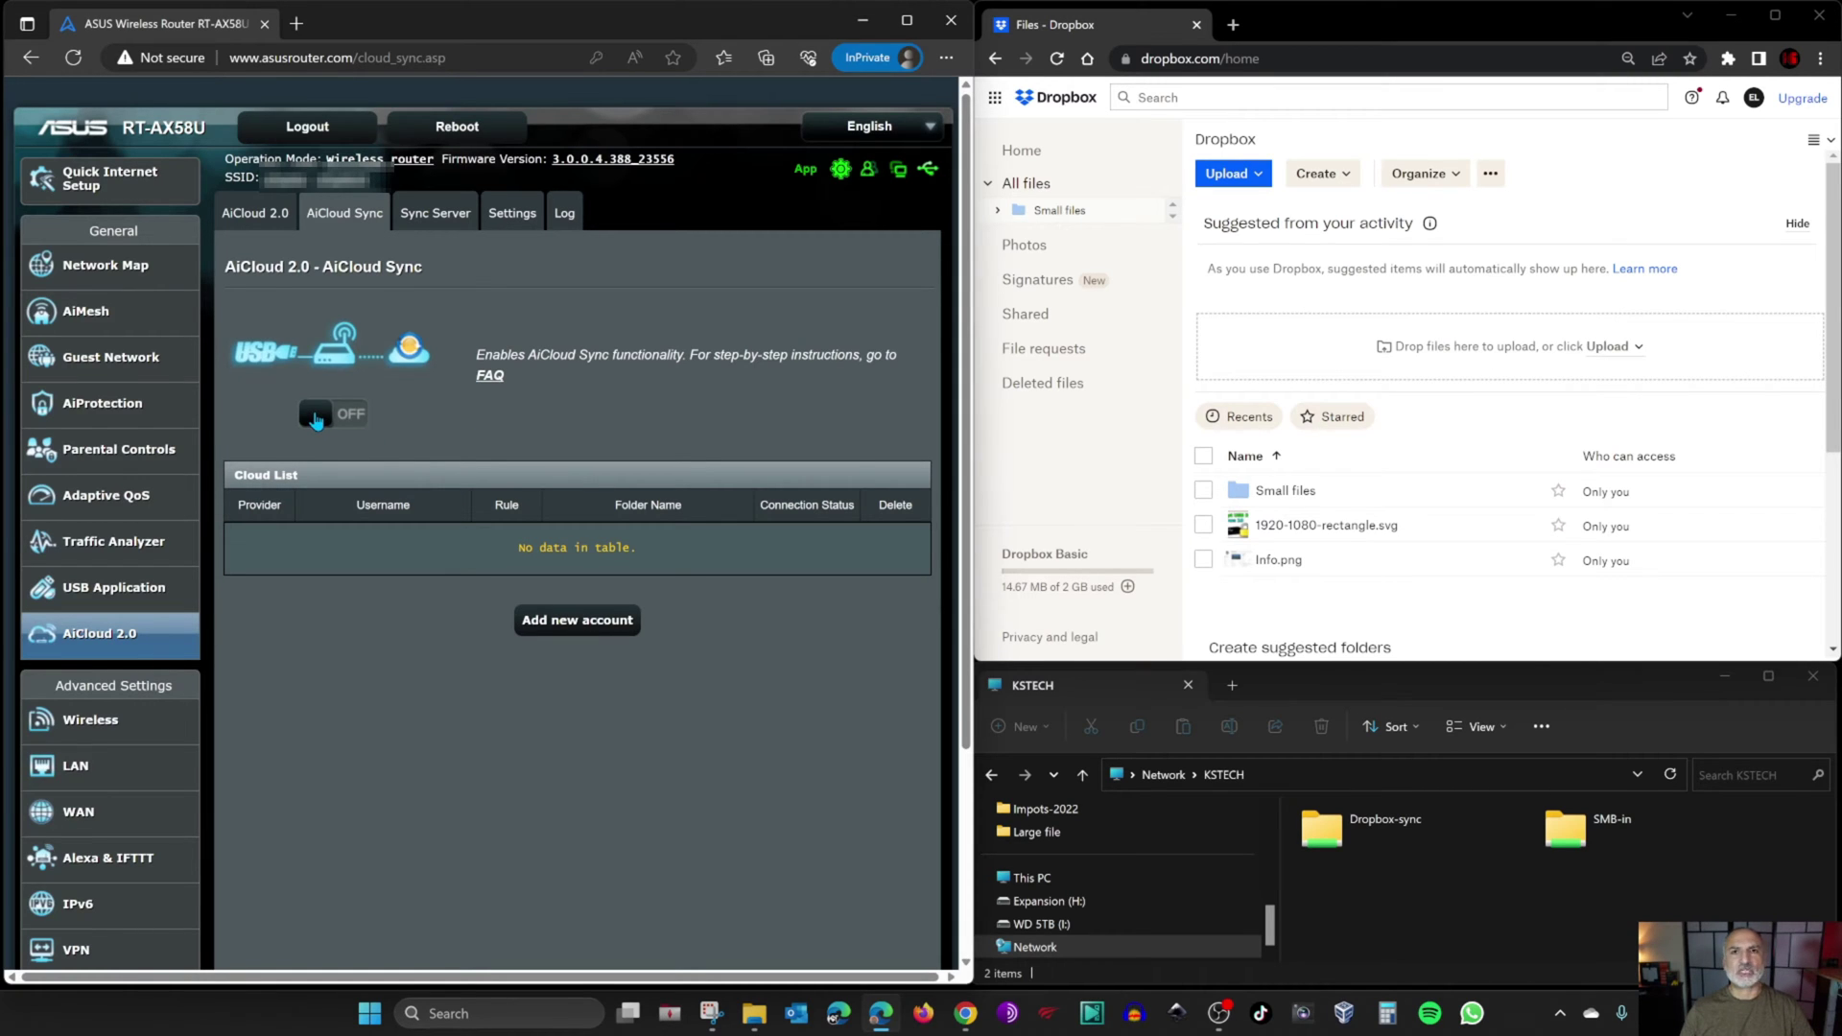
left_click(315, 416)
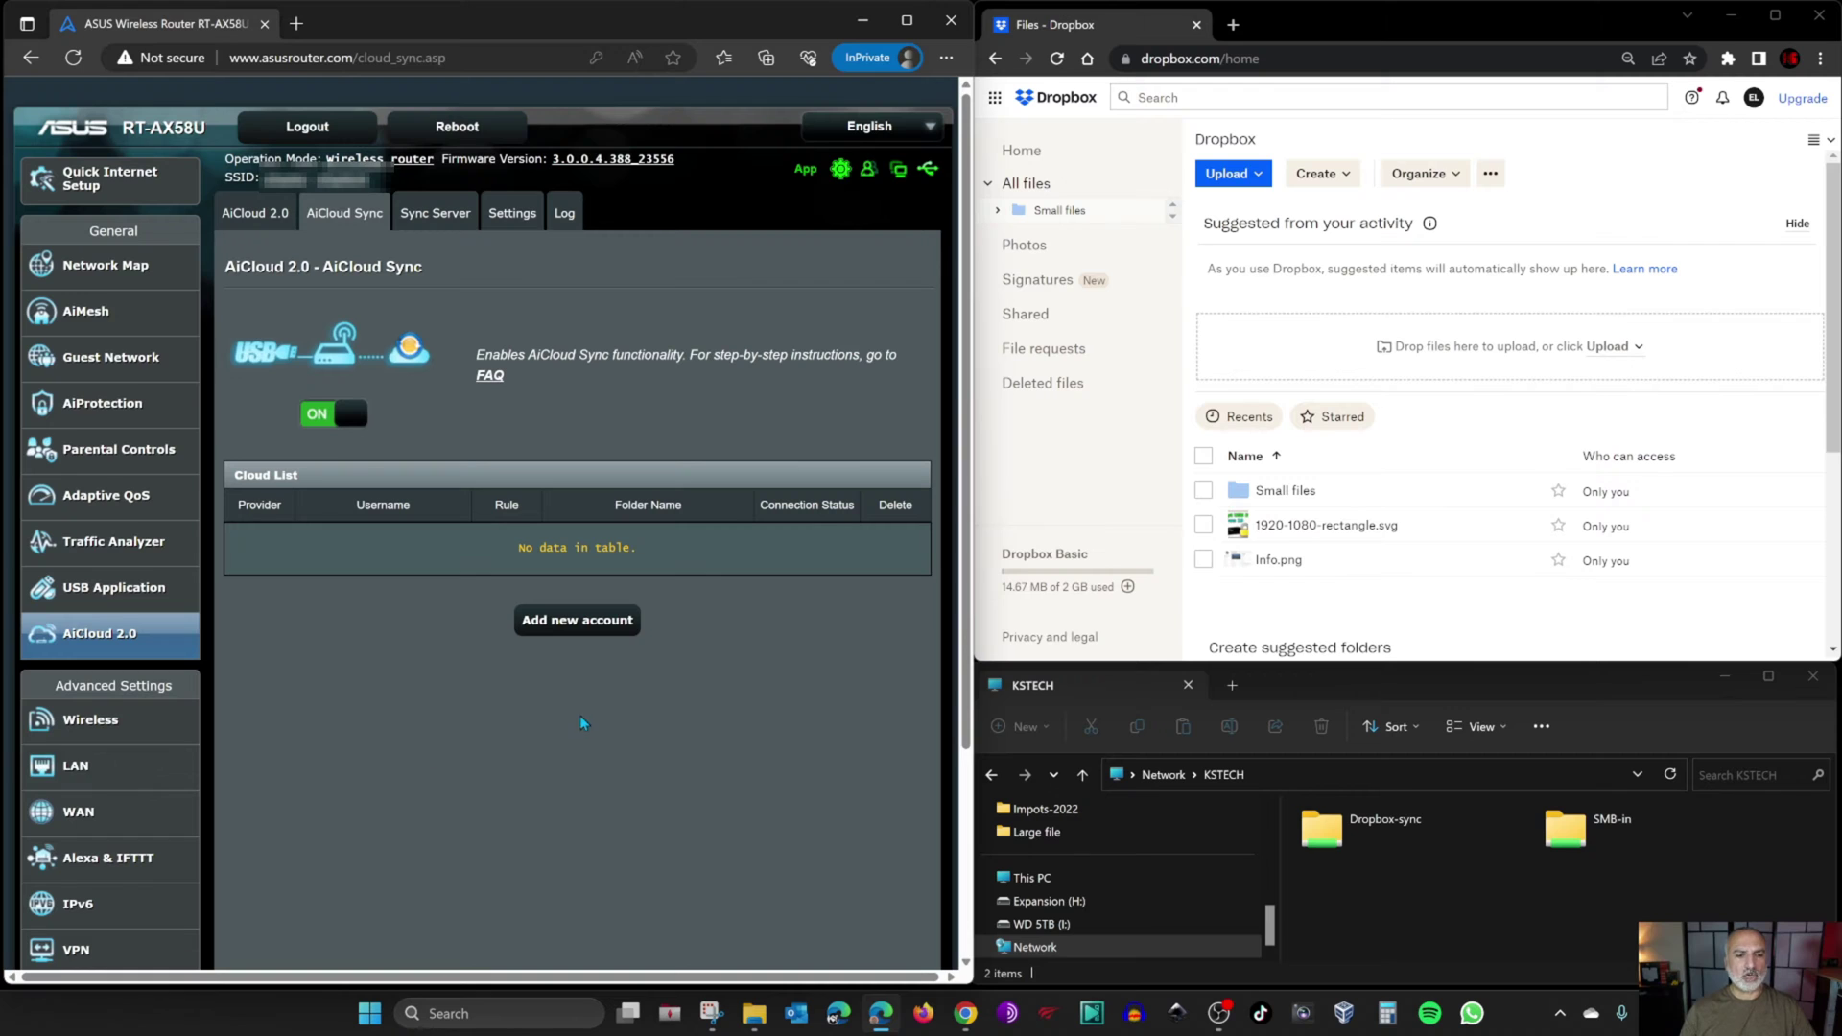
left_click(574, 621)
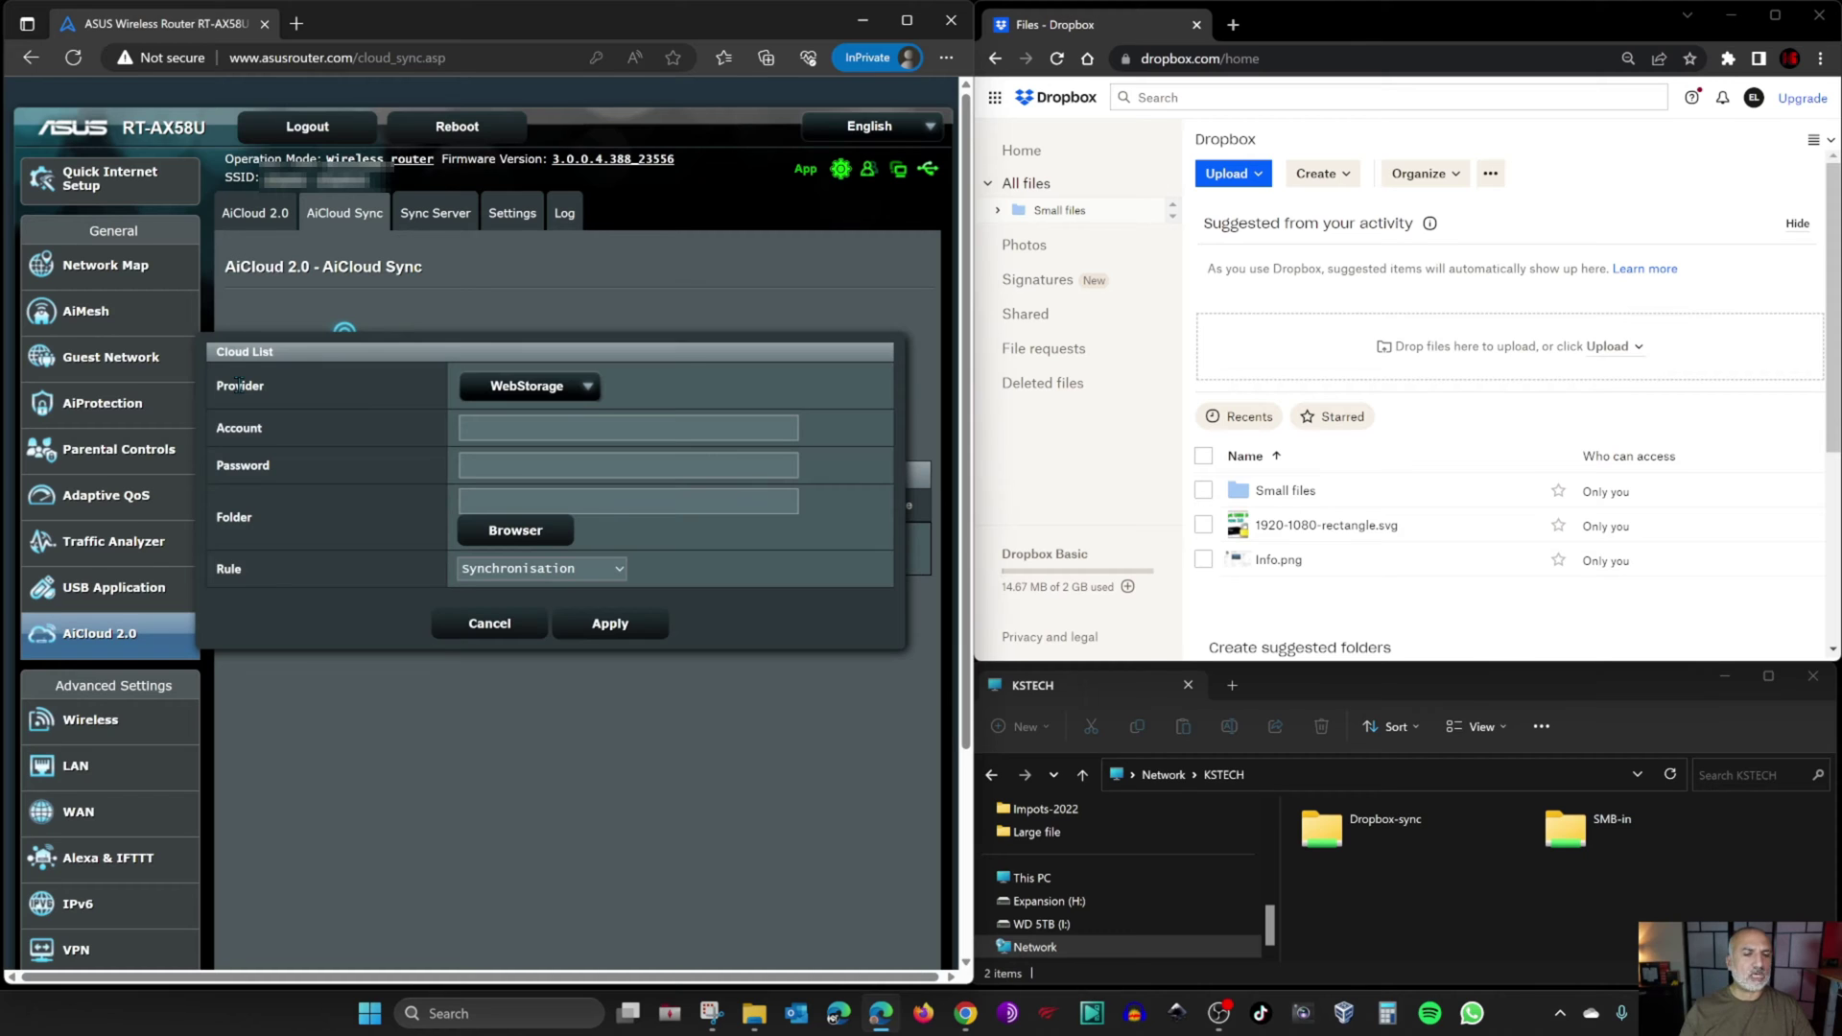
left_click(482, 387)
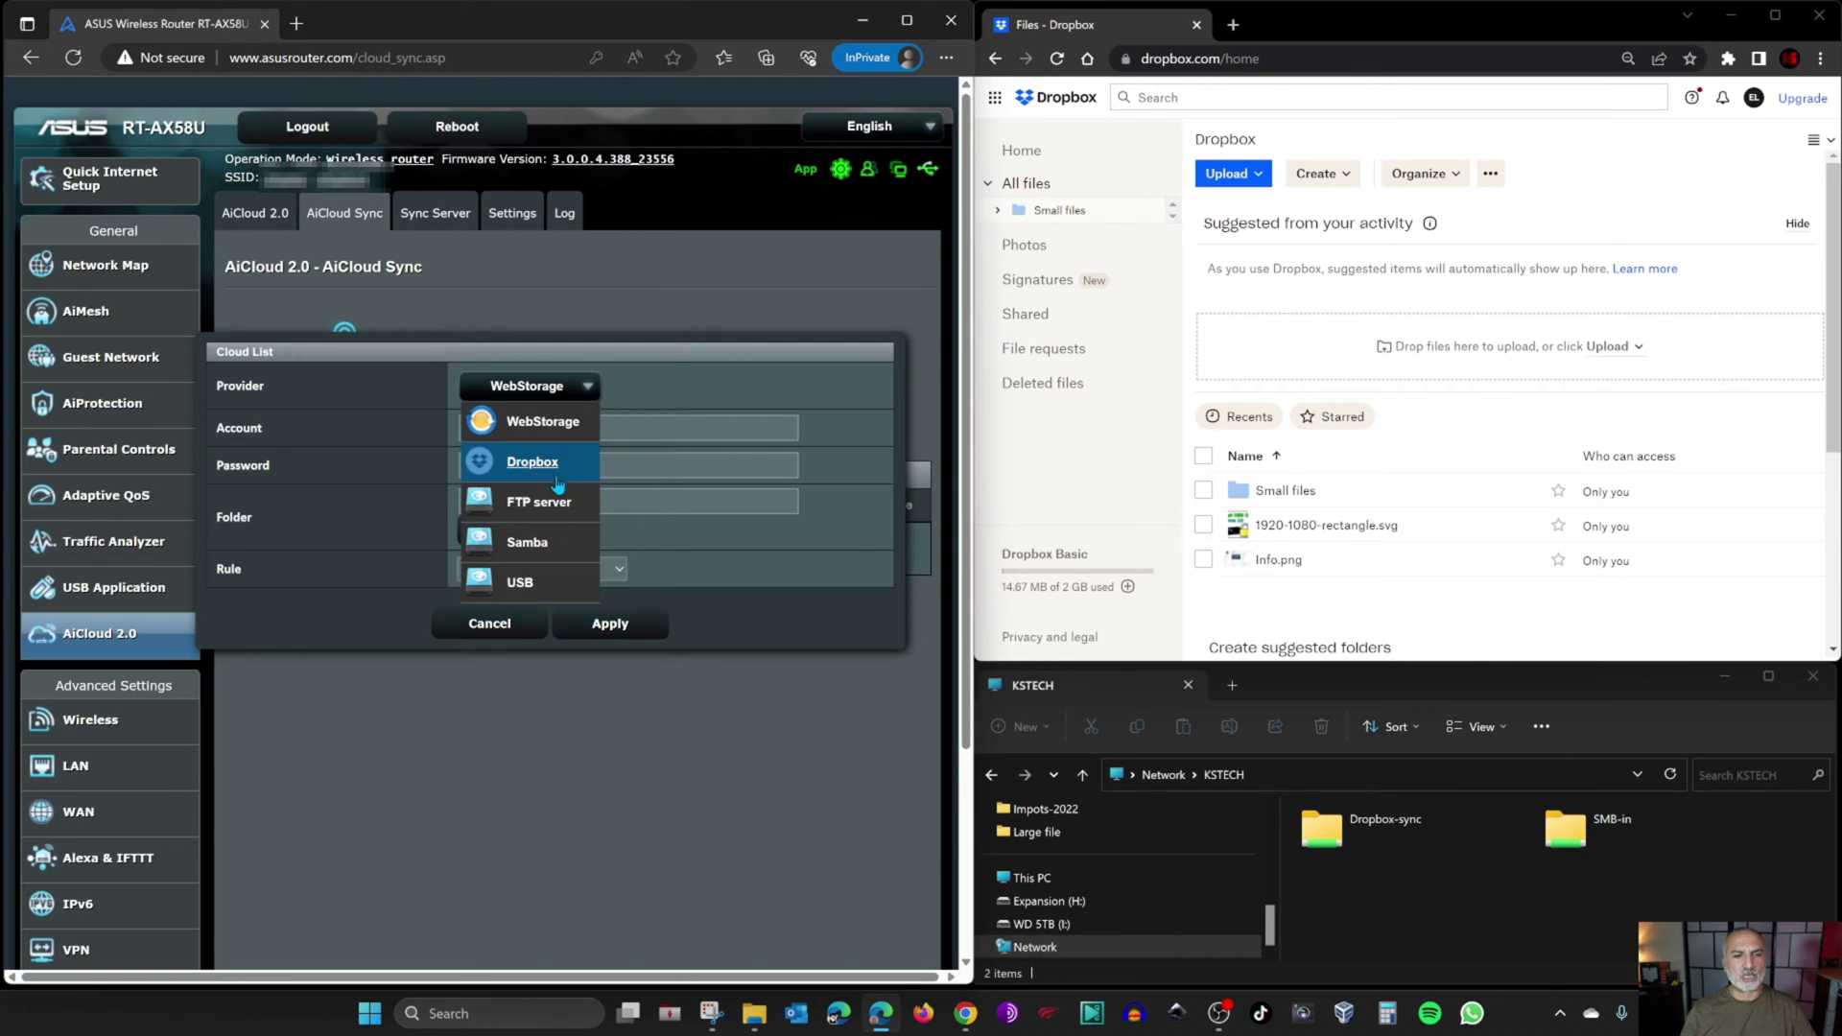
- Pick Dropbox as the new sync account's provider
left_click(531, 465)
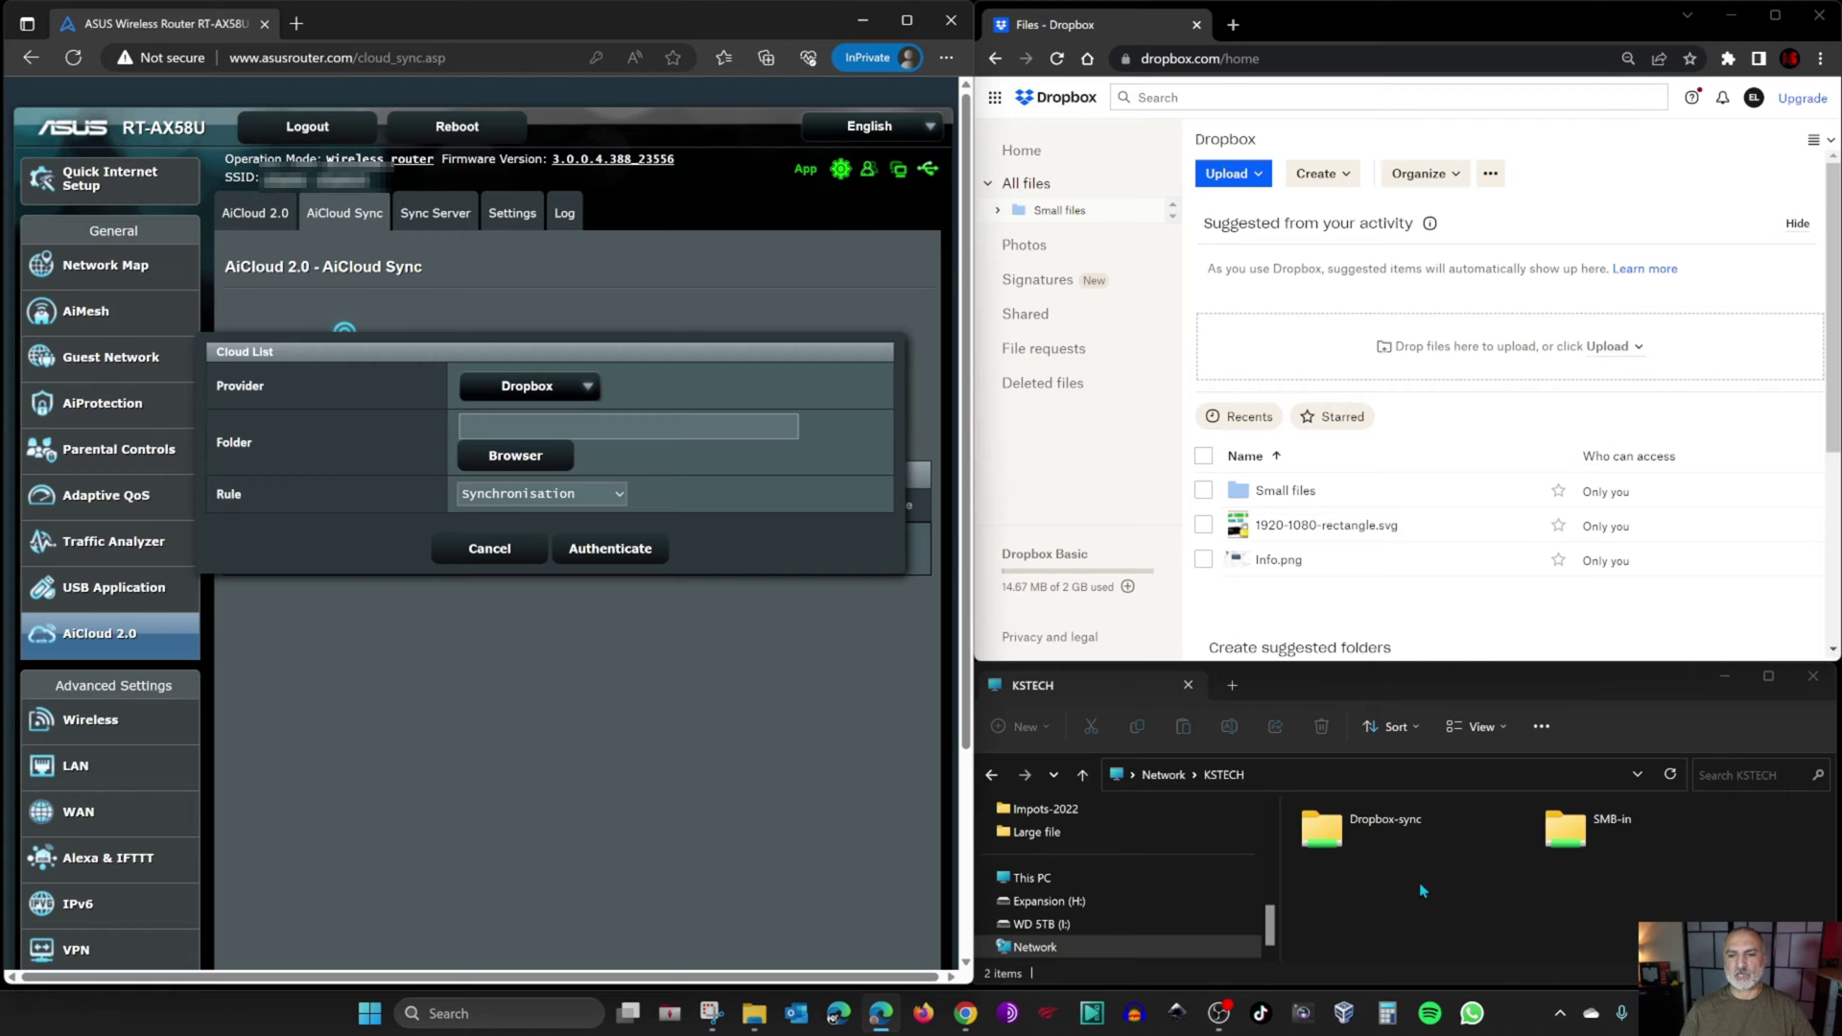
- Set the sync folder to Dropbox-sync under JMicron Tech > TopeSel256 (/mnt/Topesel256/Dropbox-sync)
left_click(1329, 836)
left_click(1578, 842)
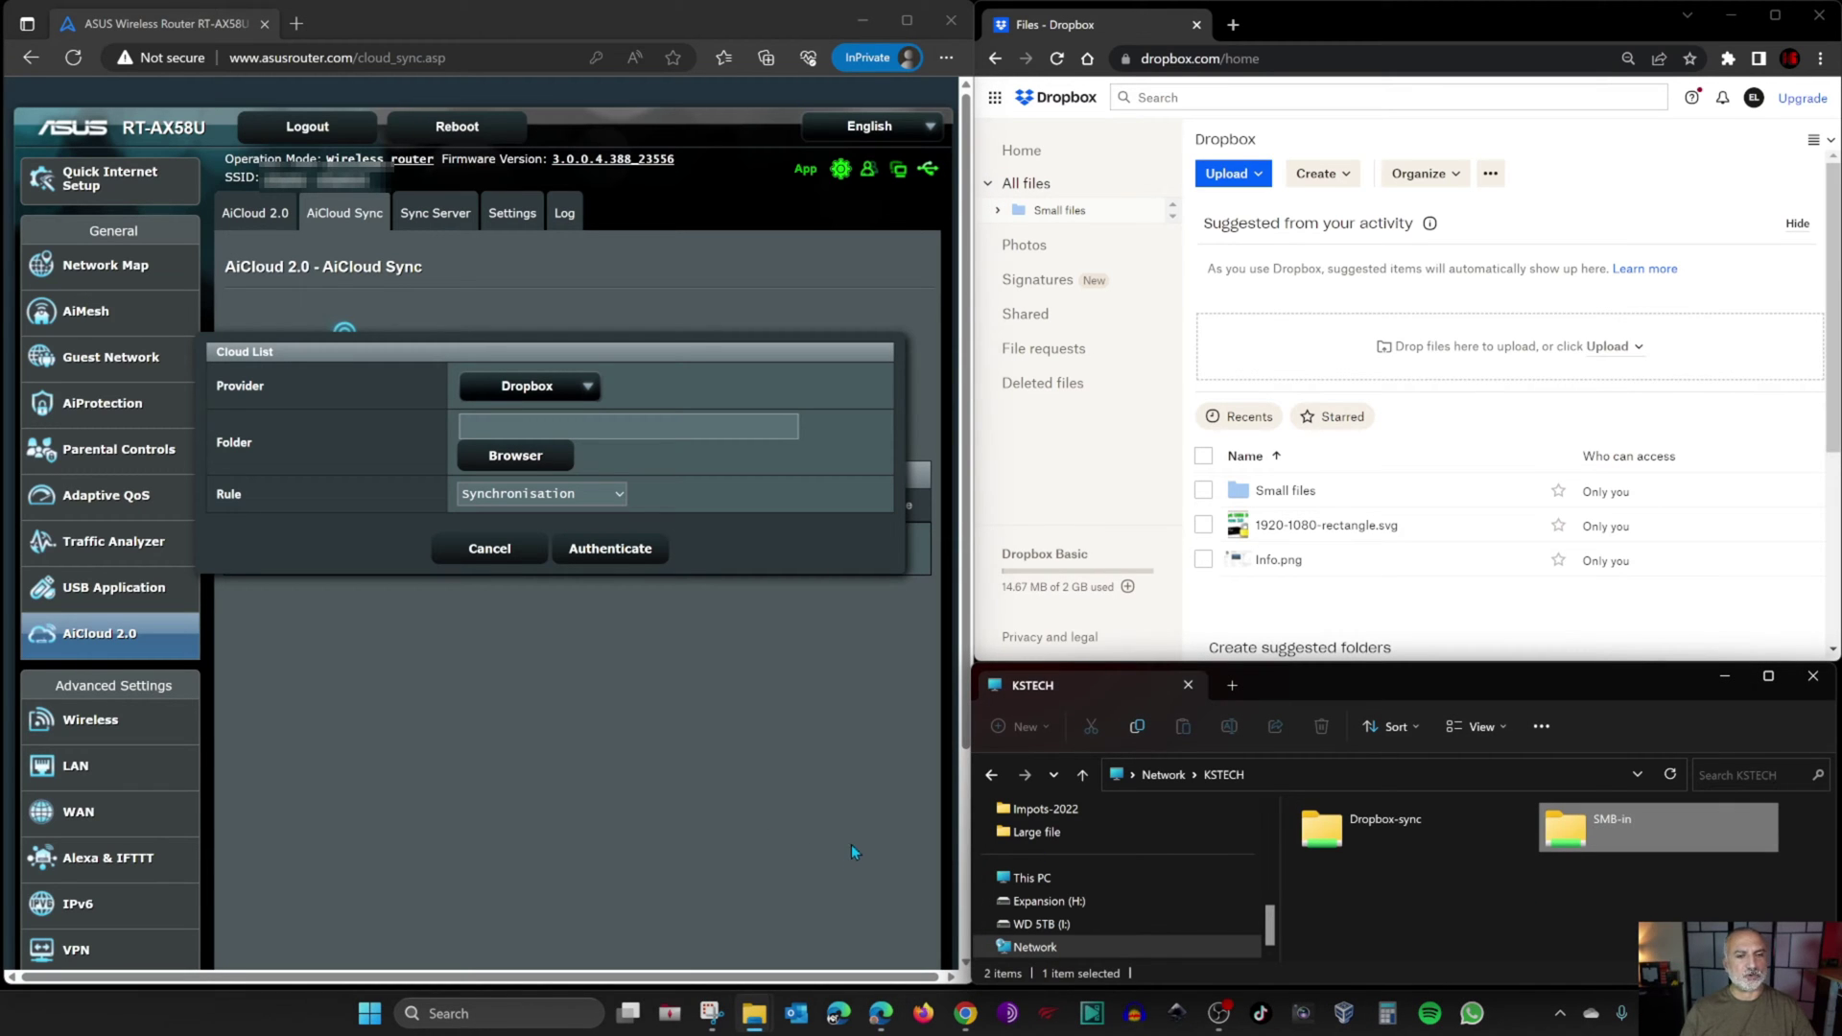
left_click(515, 455)
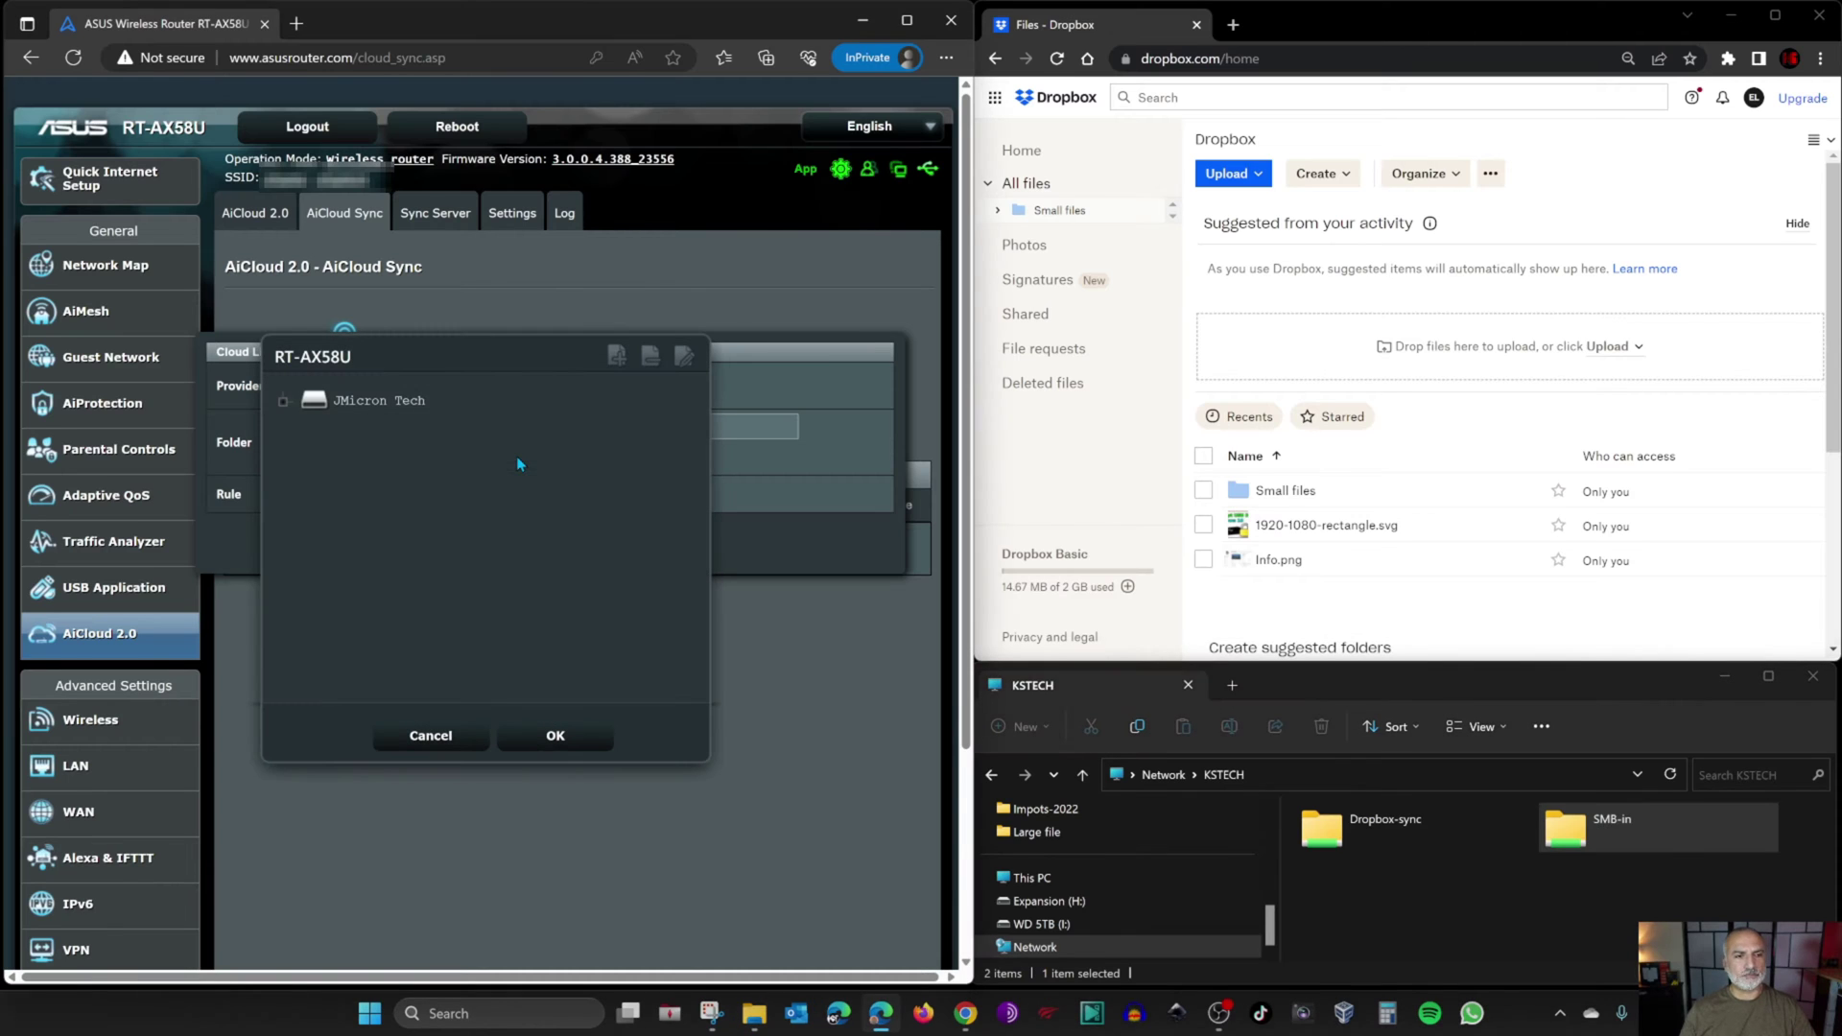
left_click(282, 402)
left_click(390, 439)
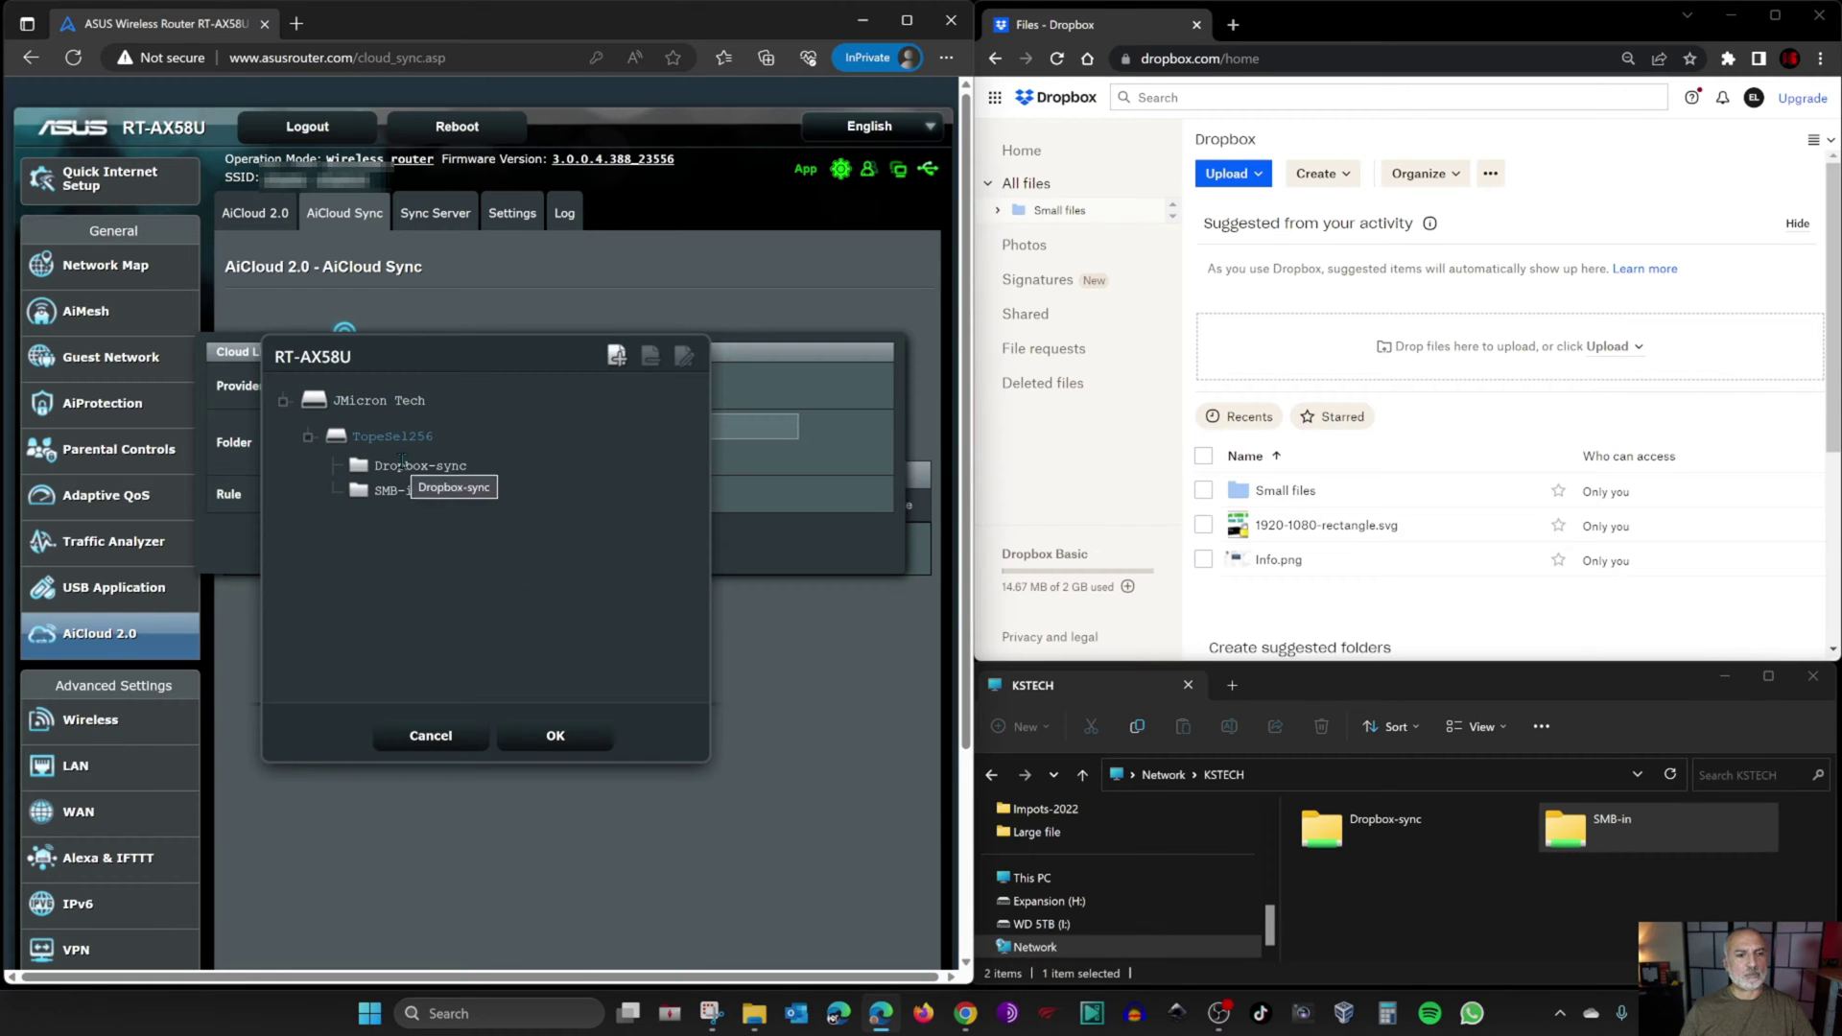
left_click(403, 466)
left_click(535, 735)
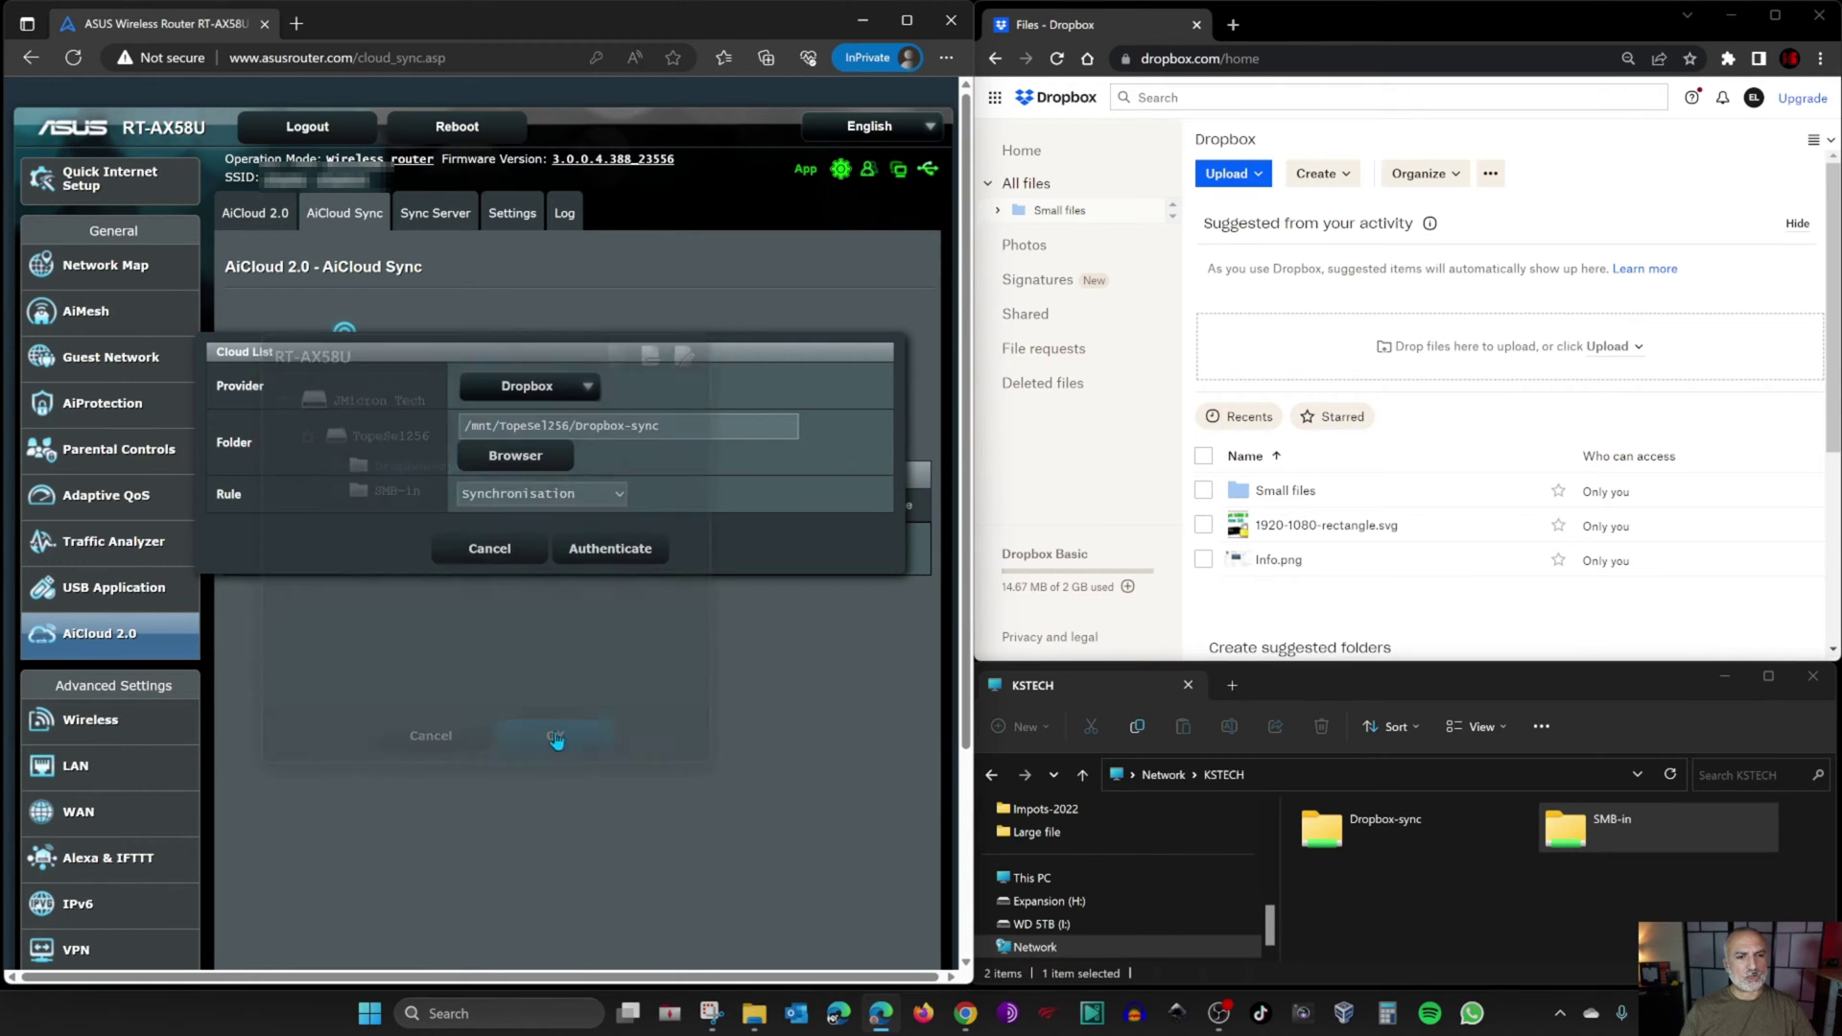
- Keep the rule as Synchronisation and start authenticating the Dropbox account
double_click(1323, 837)
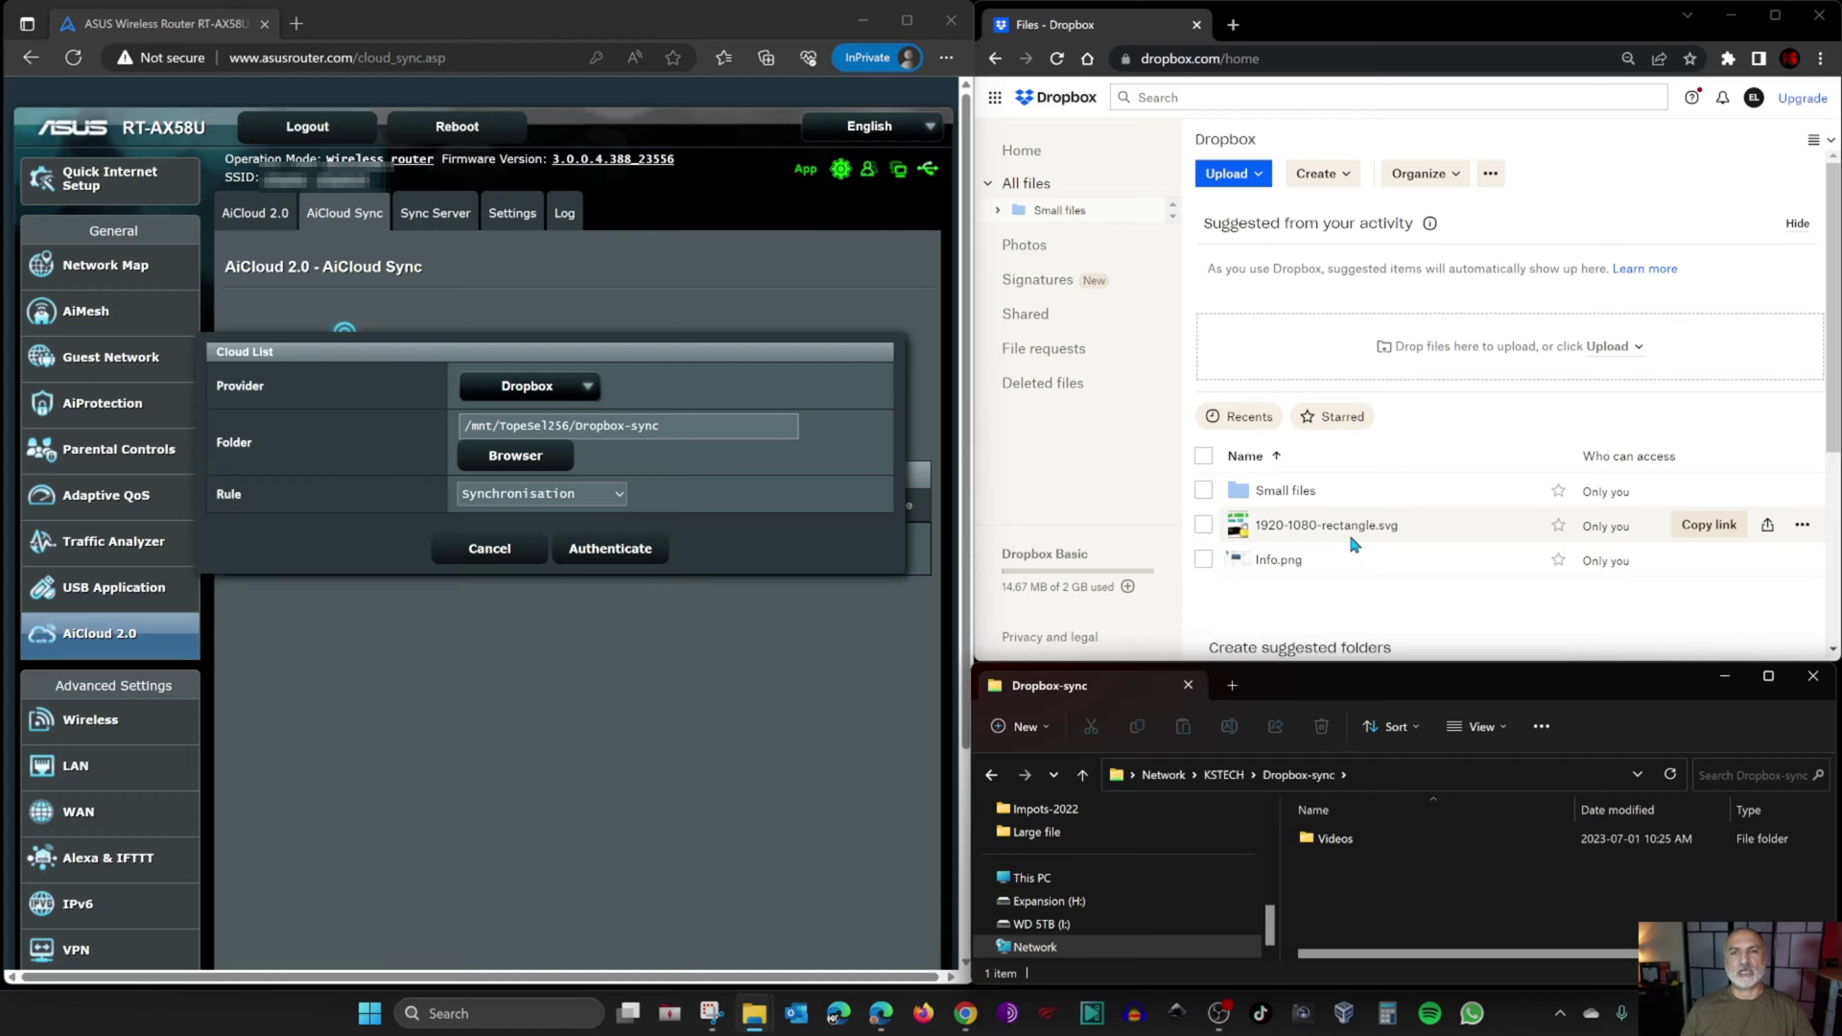
left_click(726, 547)
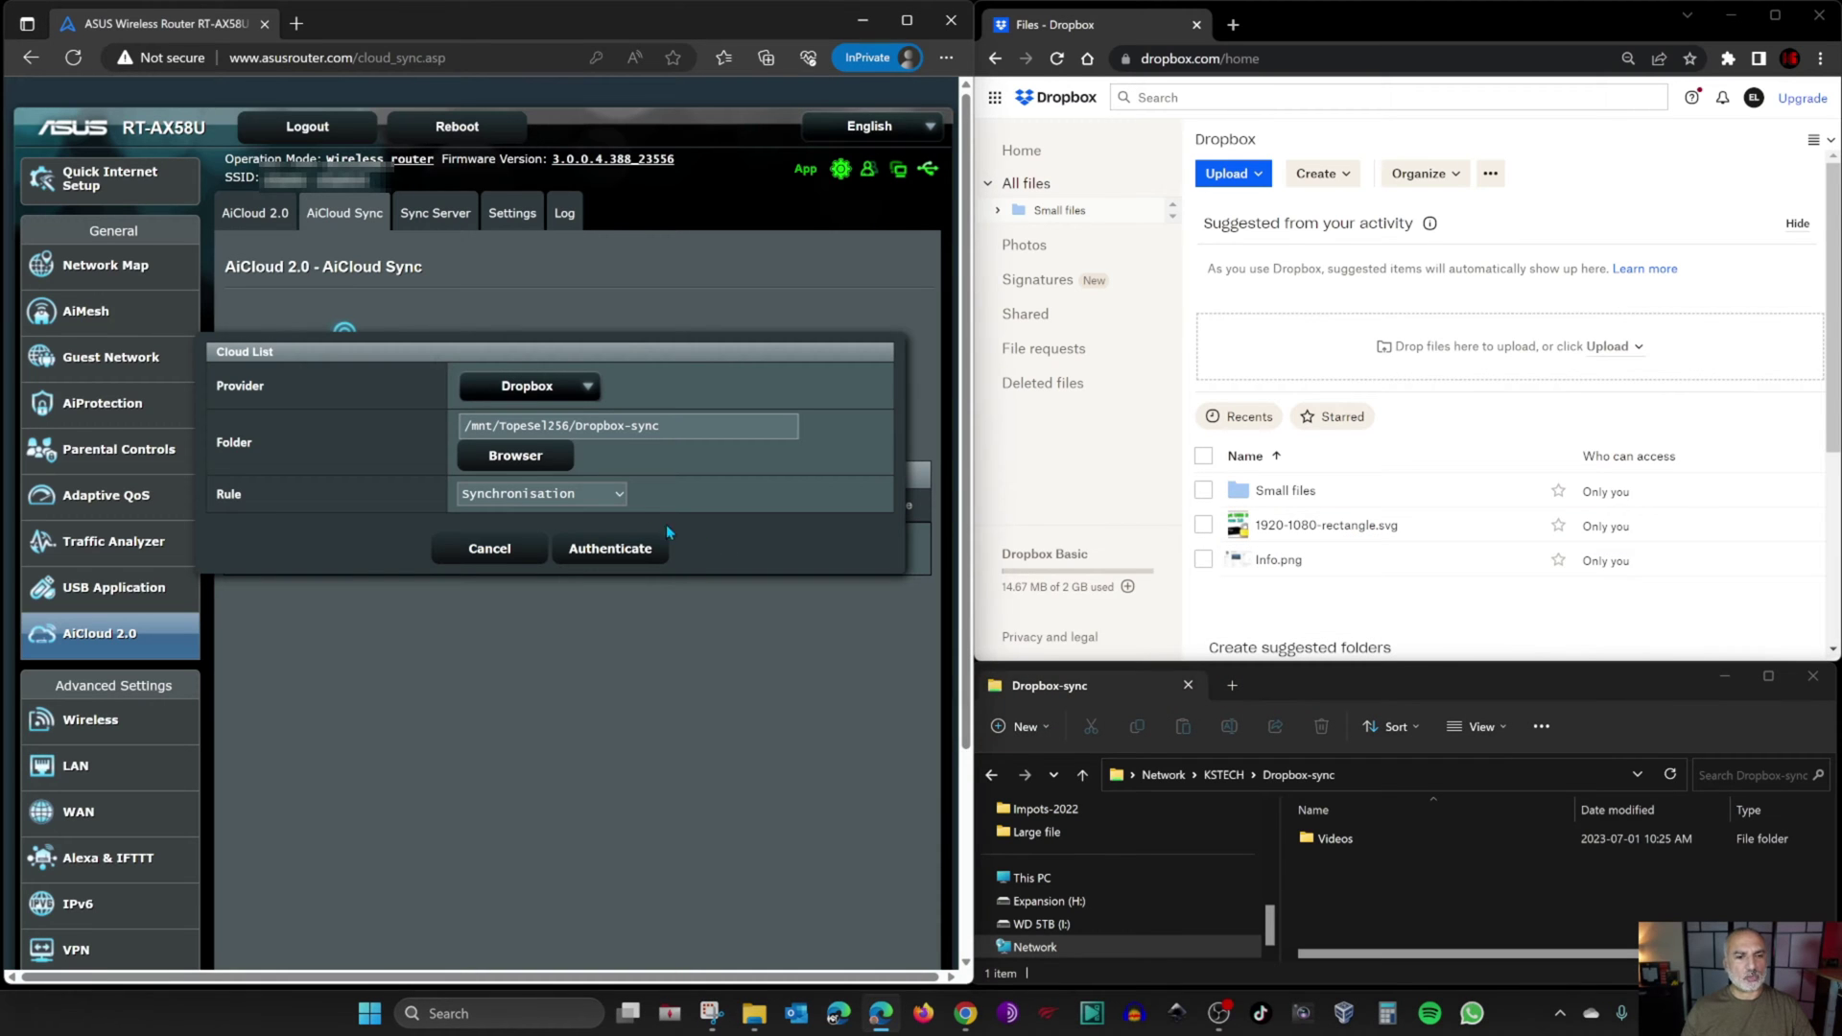
left_click(619, 497)
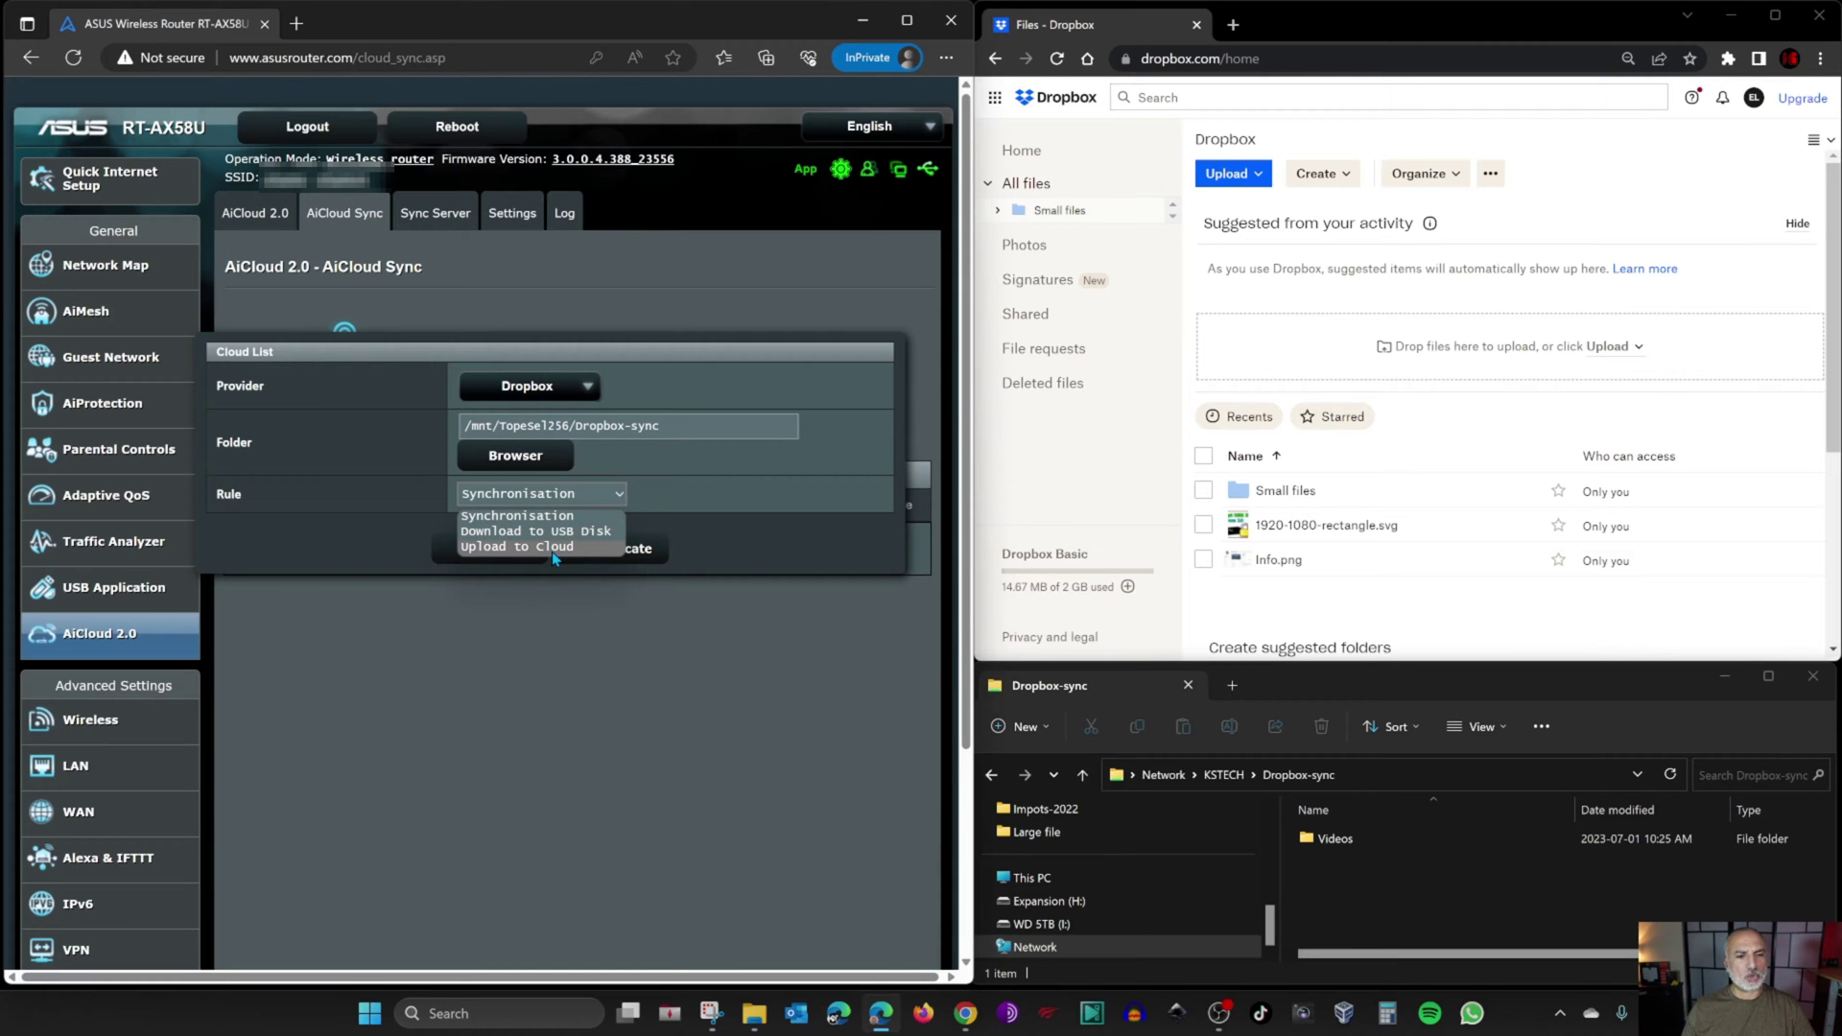
left_click(619, 496)
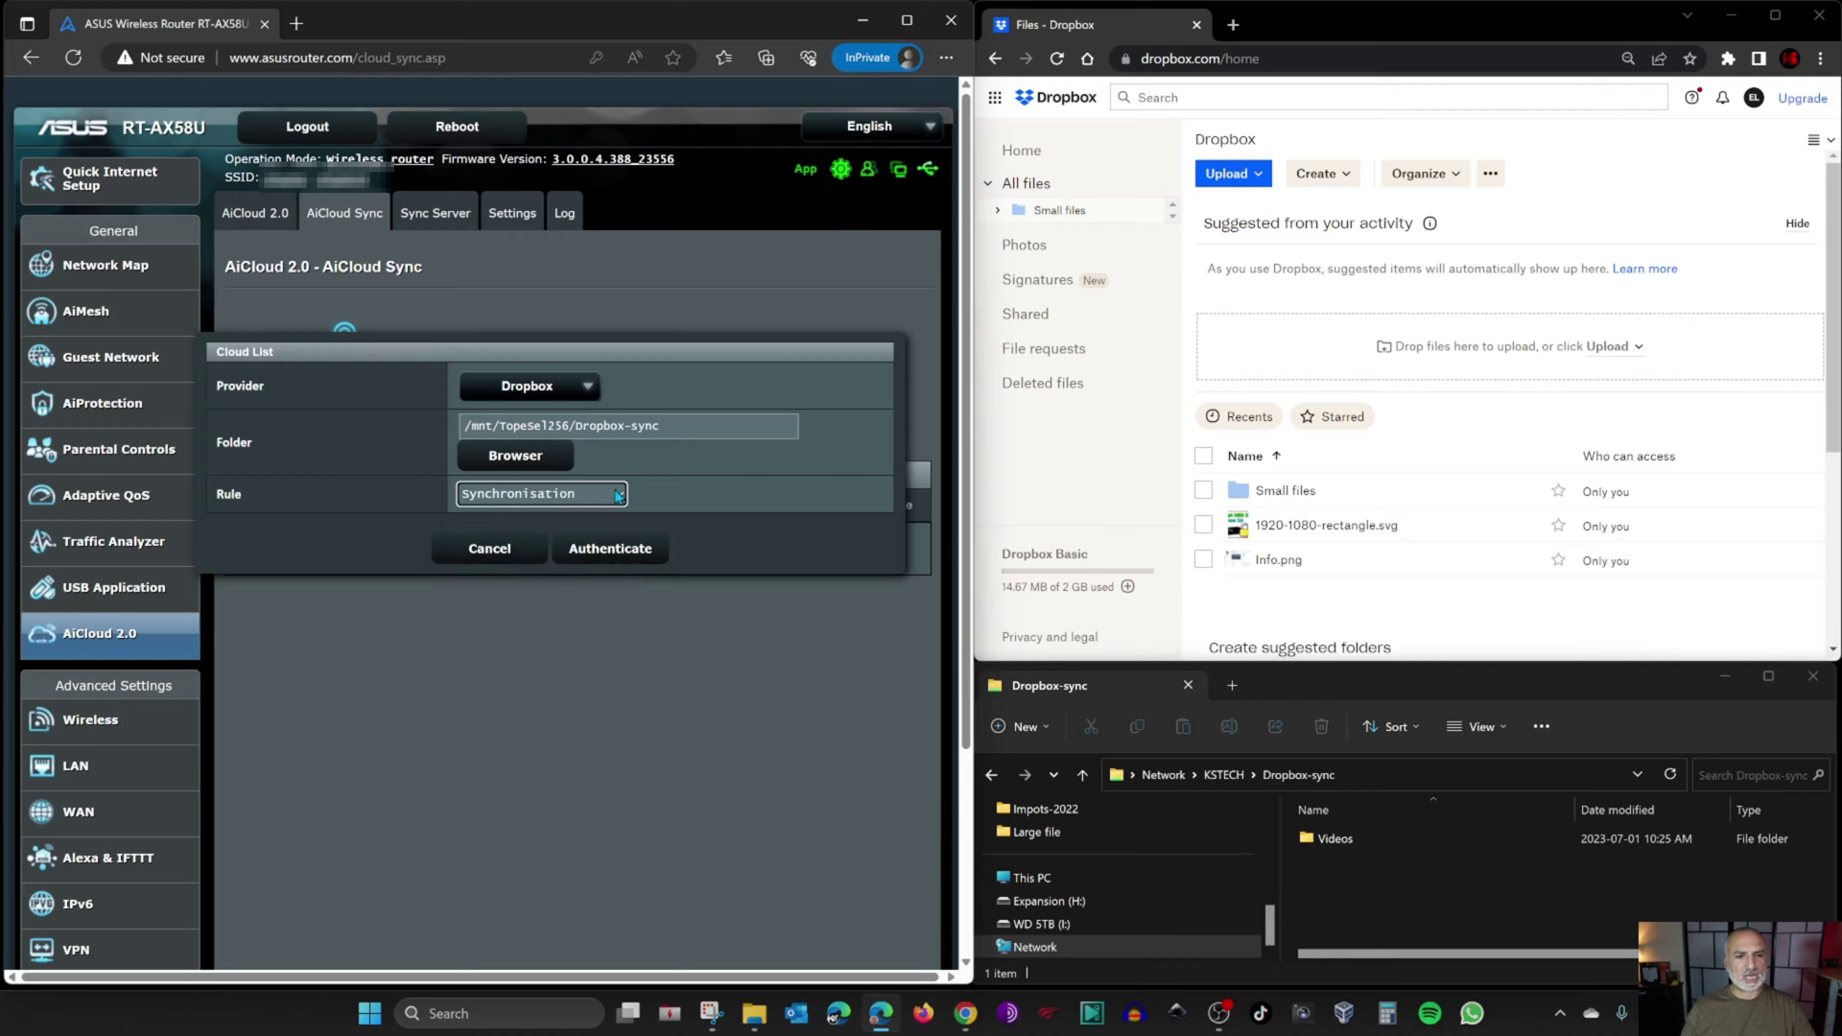
left_click(601, 549)
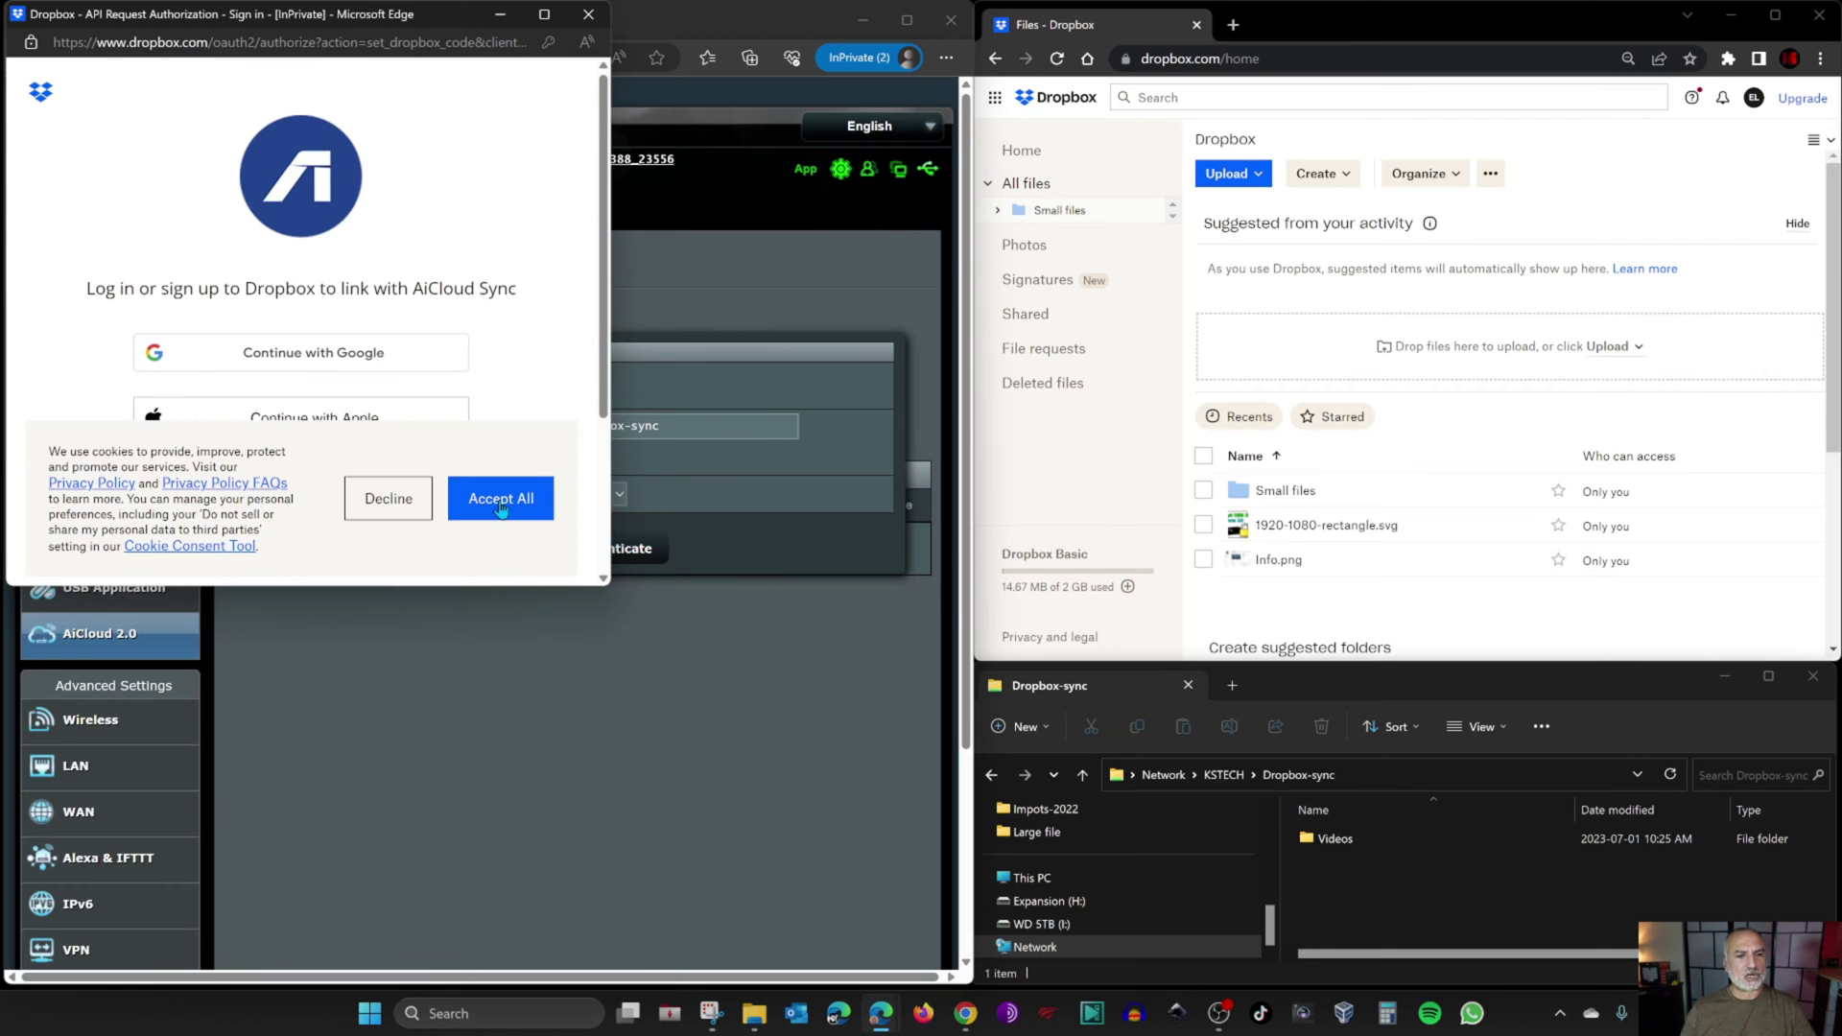
- Accept cookies, log in to Dropbox with the account e-mail and password, and allow AiCloud Sync access
left_click(500, 508)
scroll(534, 405, "down", 1)
left_click(254, 475)
left_click(299, 561)
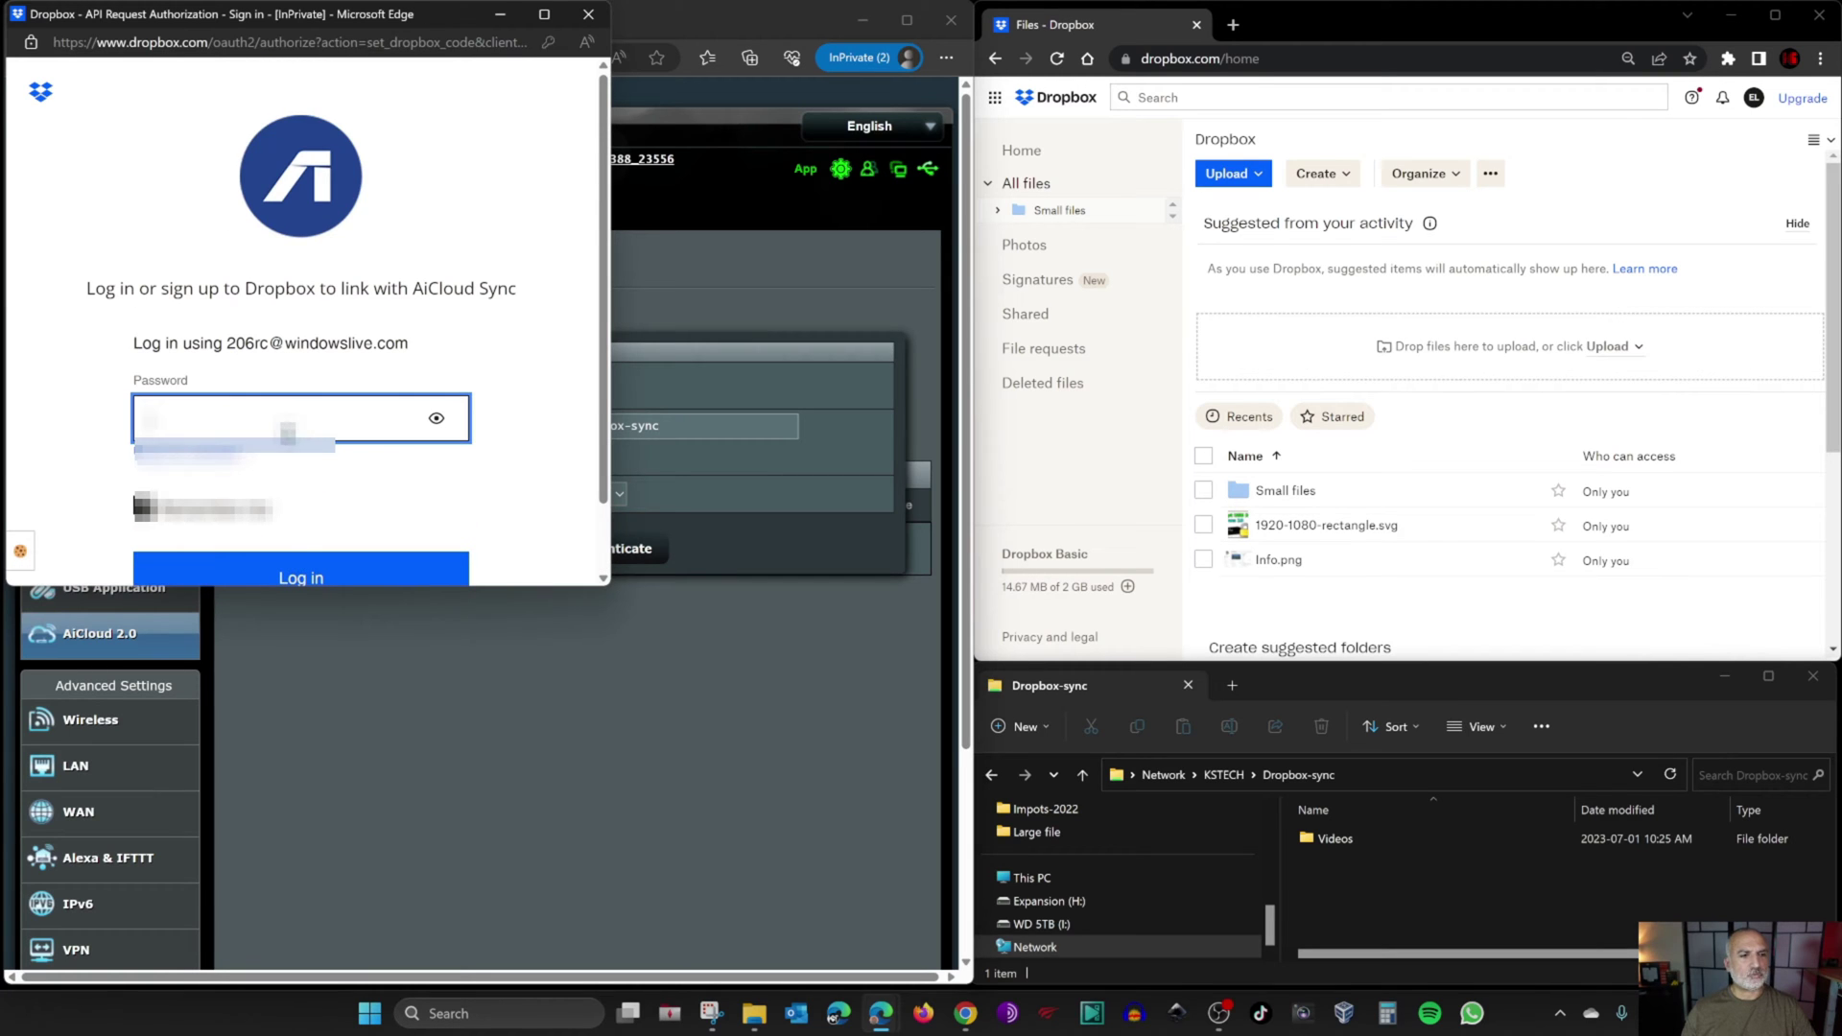
left_click(240, 495)
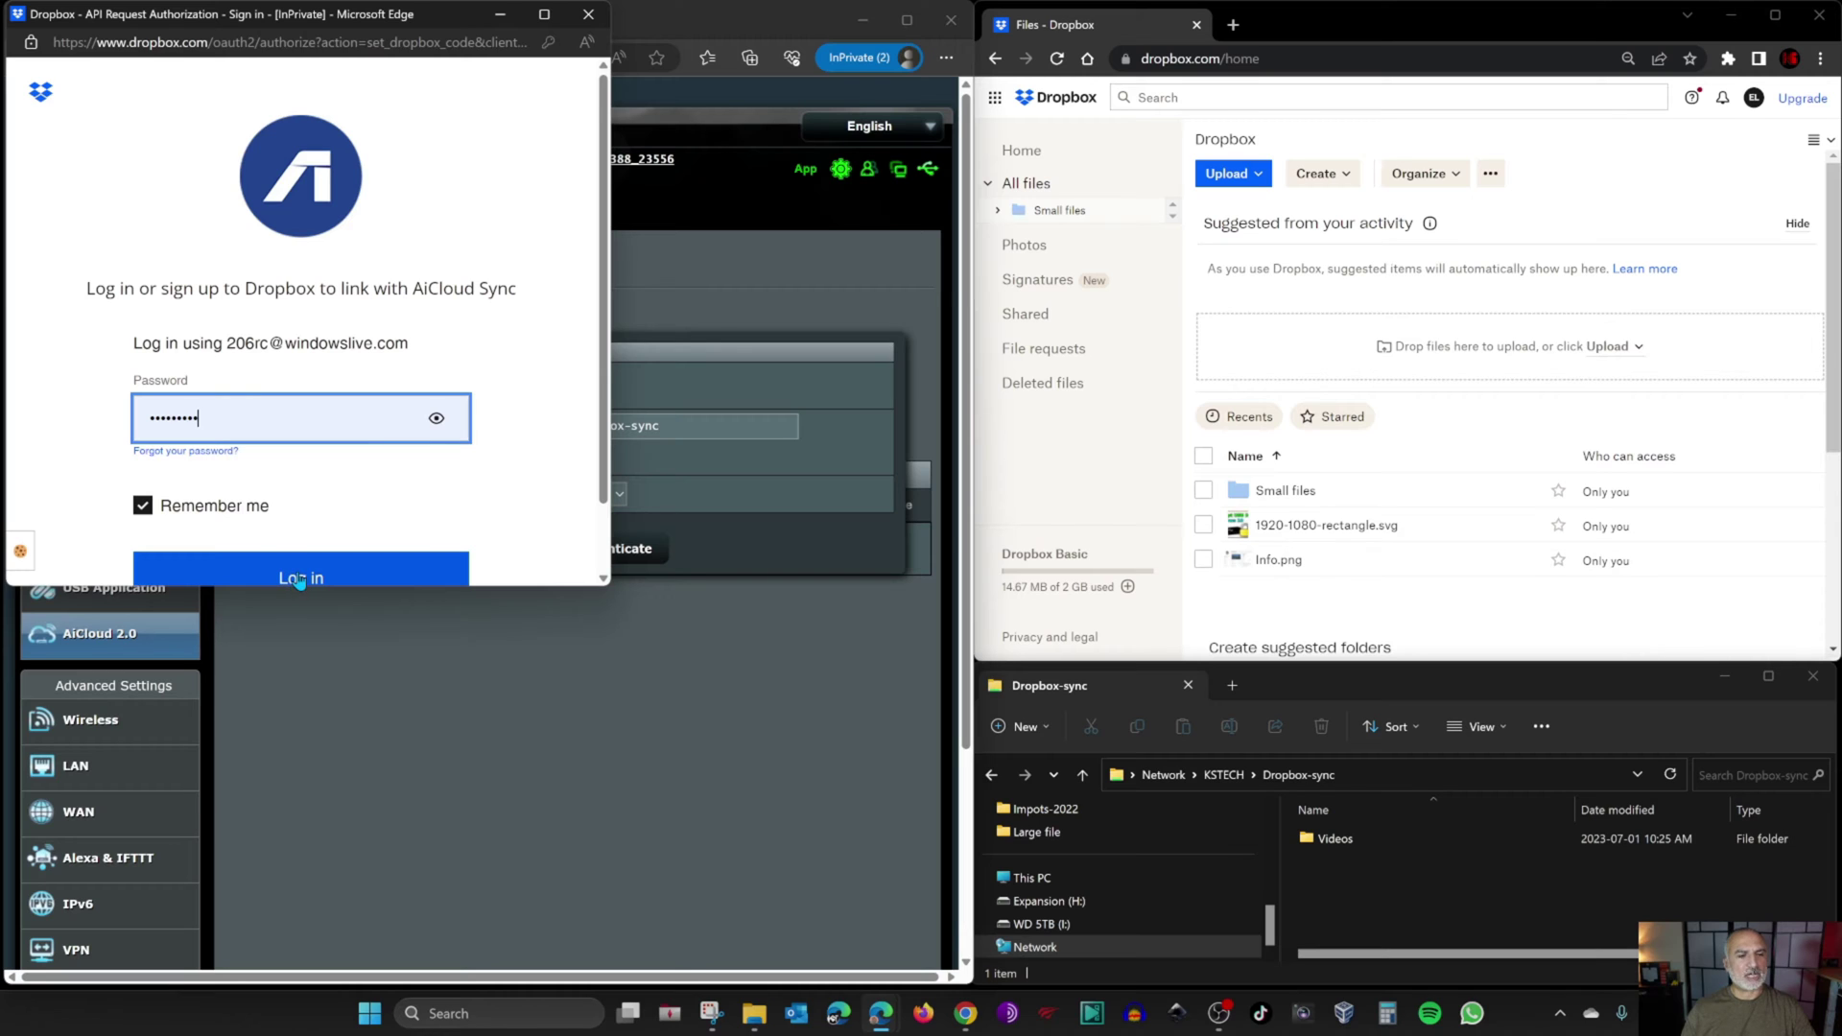
left_click(299, 579)
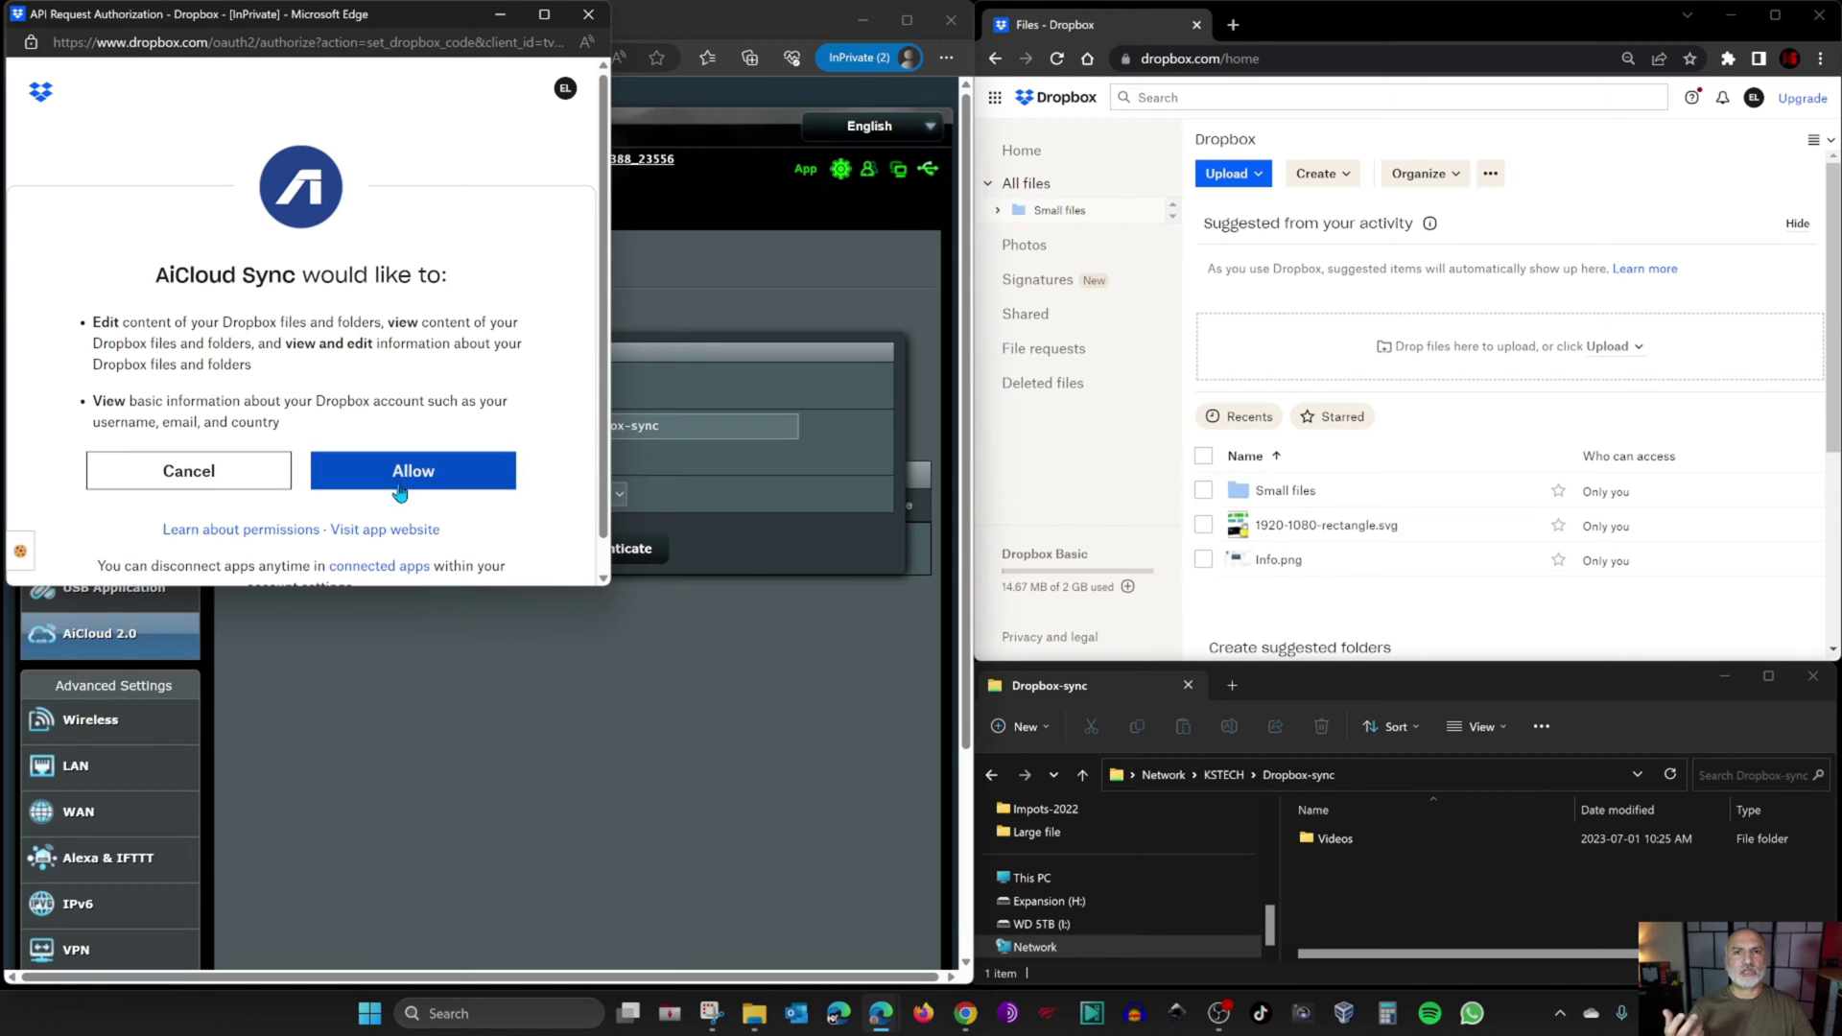
left_click(401, 476)
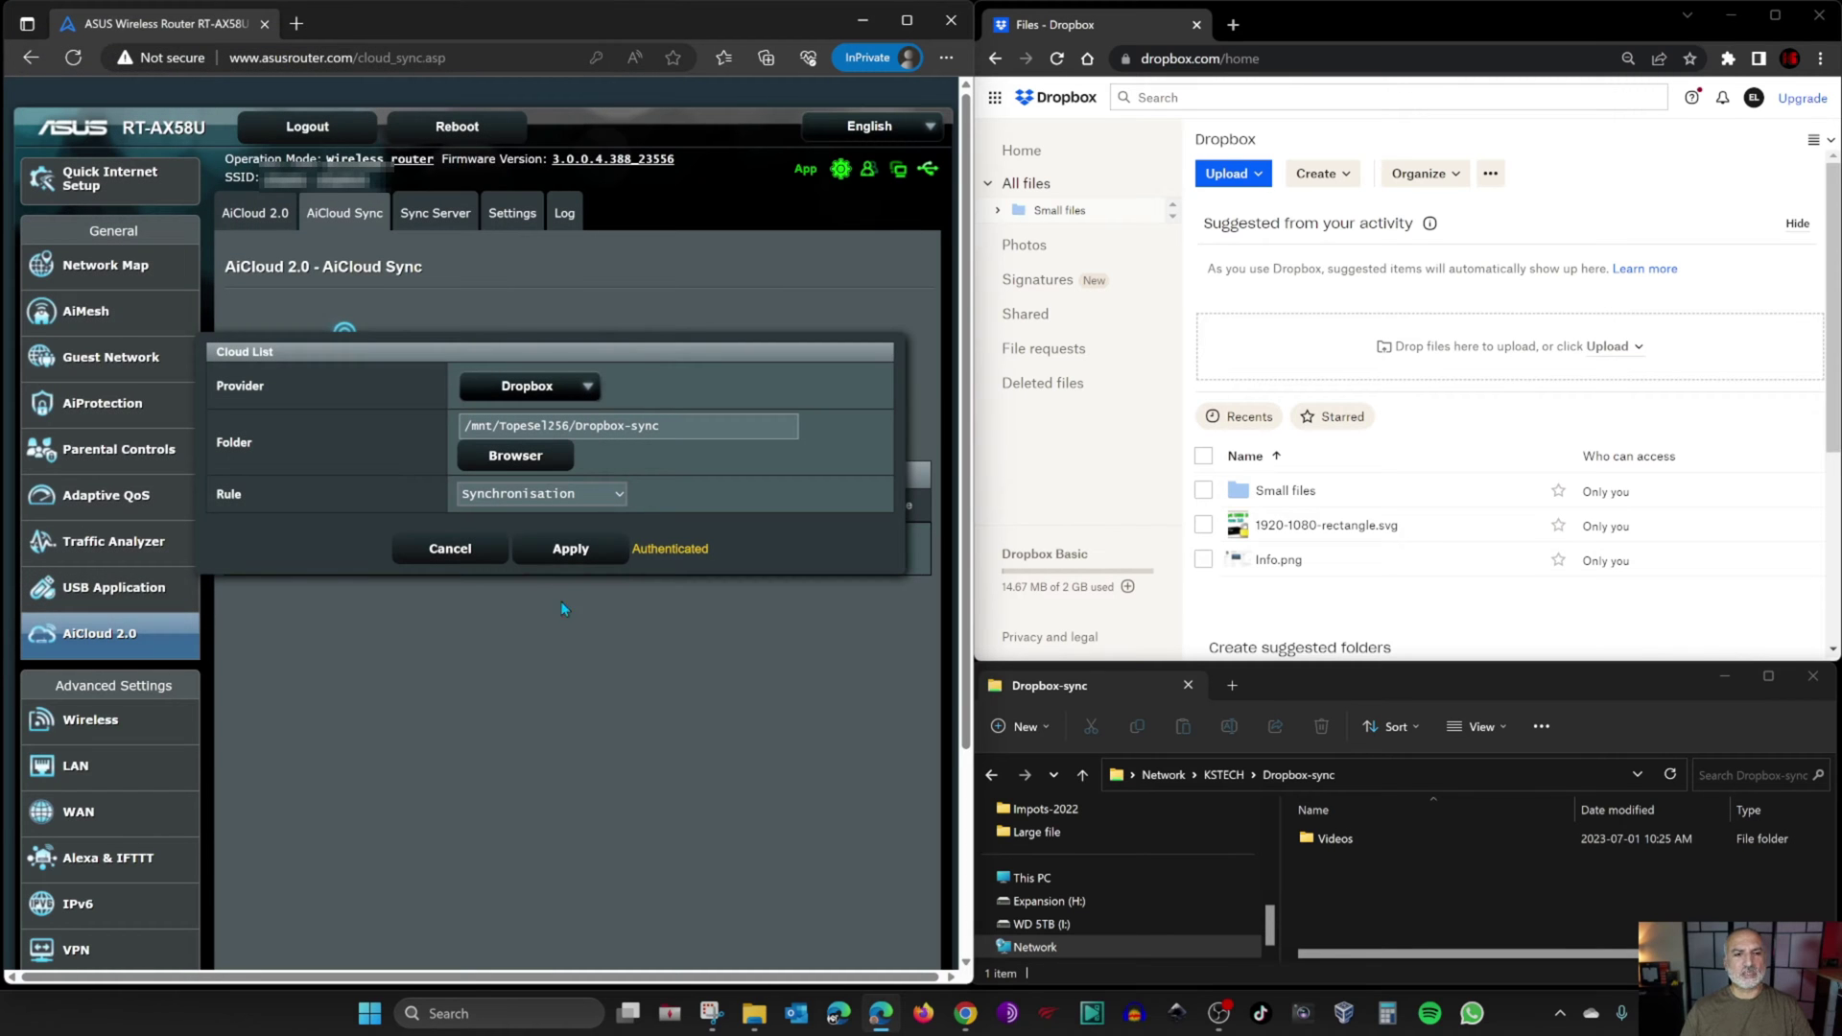
- Apply the authenticated Dropbox account so it shows Finish in the Cloud List
left_click(567, 549)
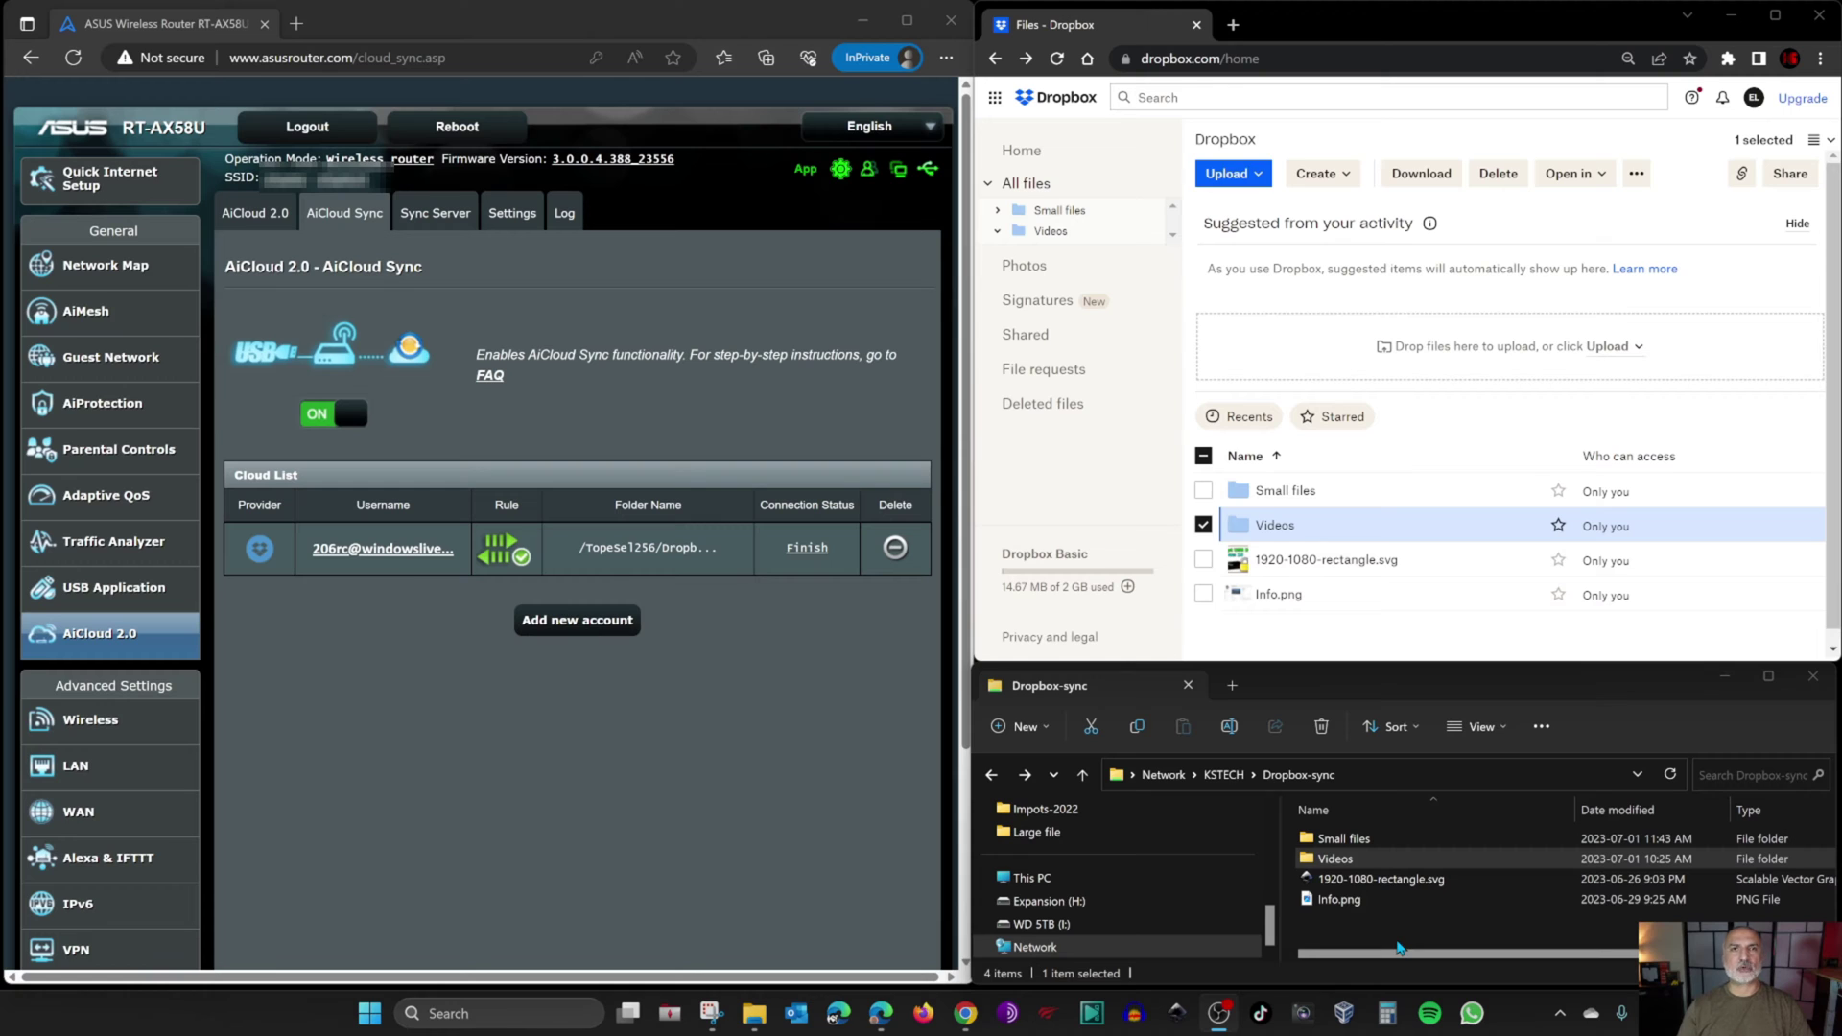
left_click(1375, 884)
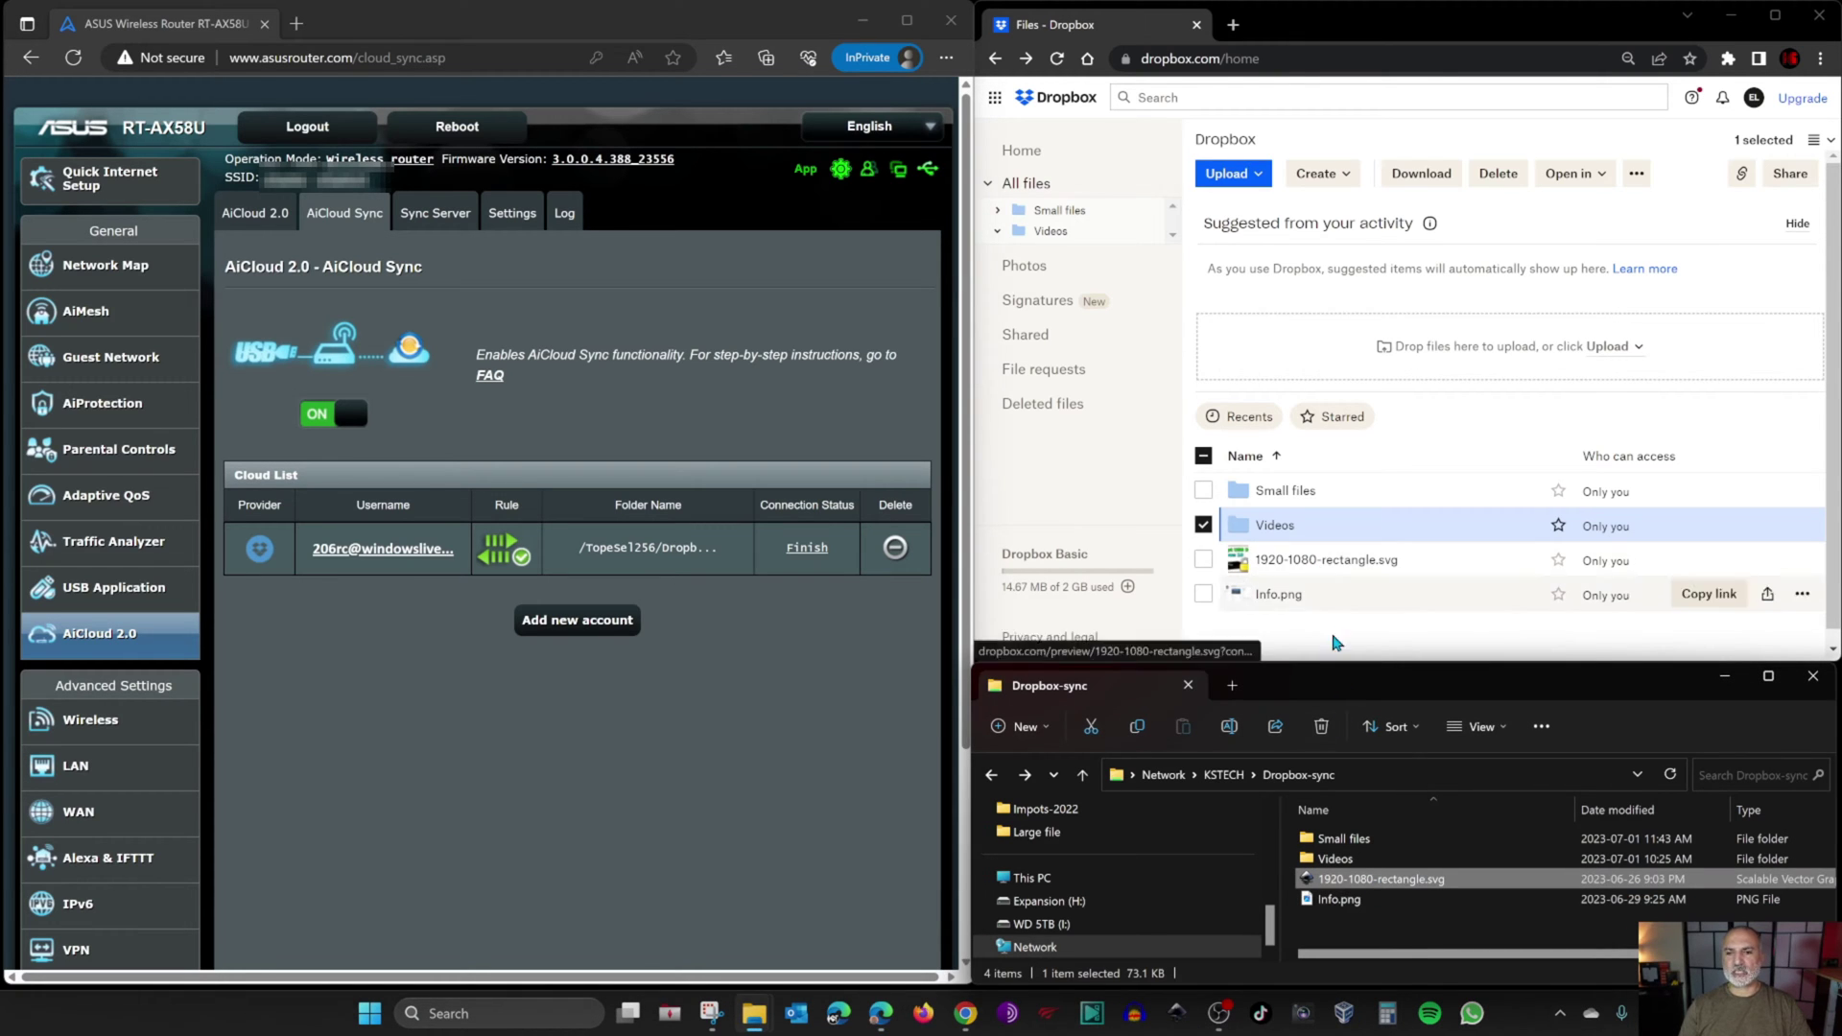
- Permanently delete 1920-1080-rectangle.svg from the Dropbox-sync folder
key("Delete")
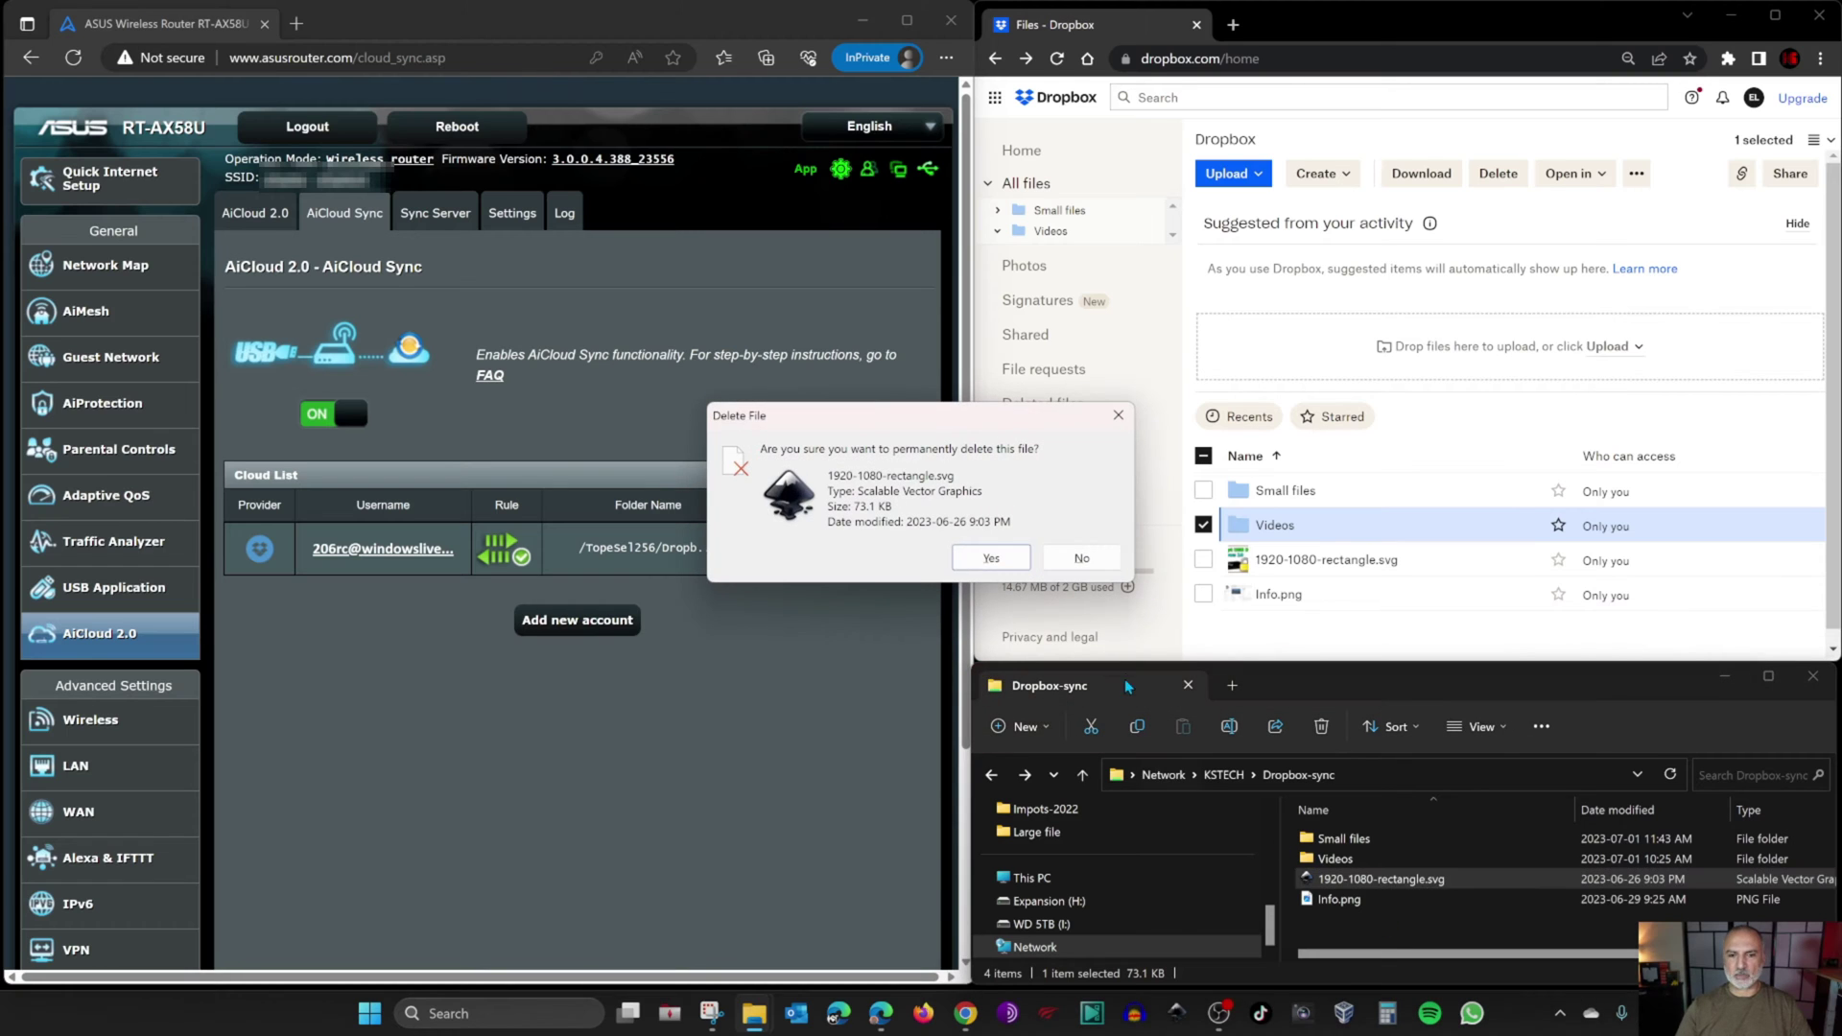
left_click(988, 565)
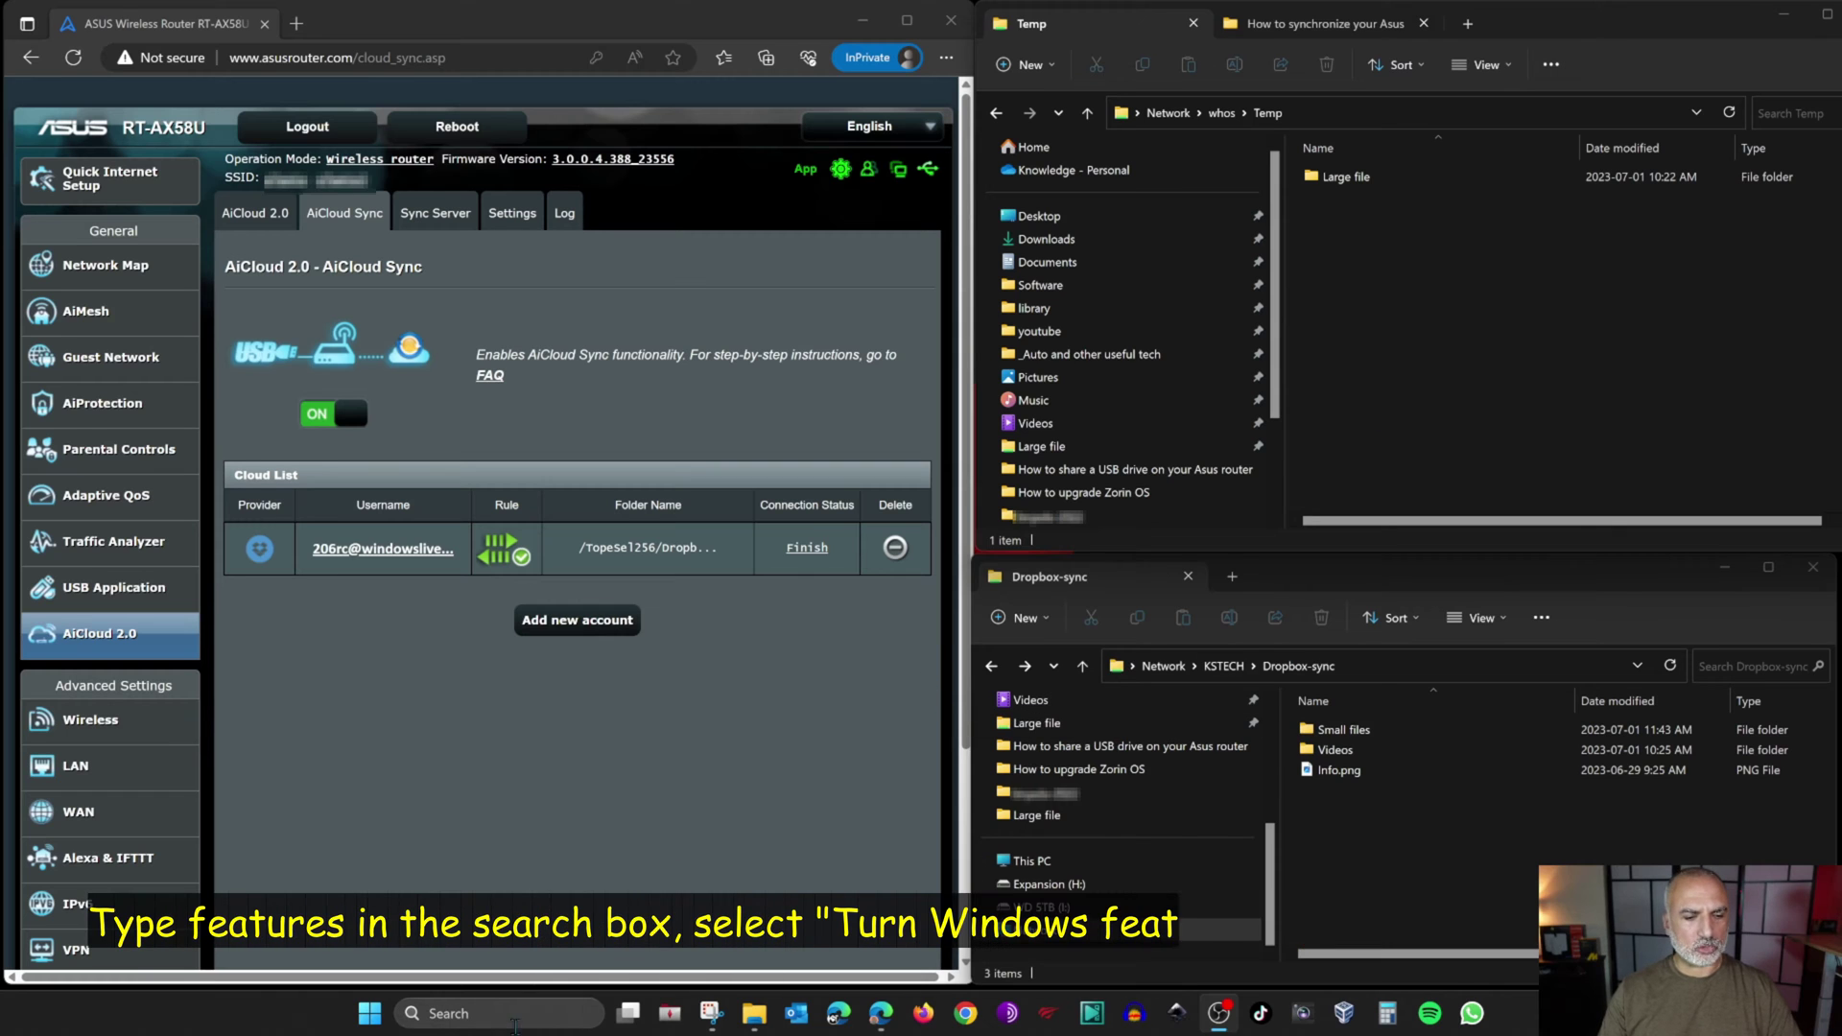
- Enable SMB 1.0/CIFS Server and Client in Windows Features, found by searching 'features'
left_click(526, 1020)
type("fea")
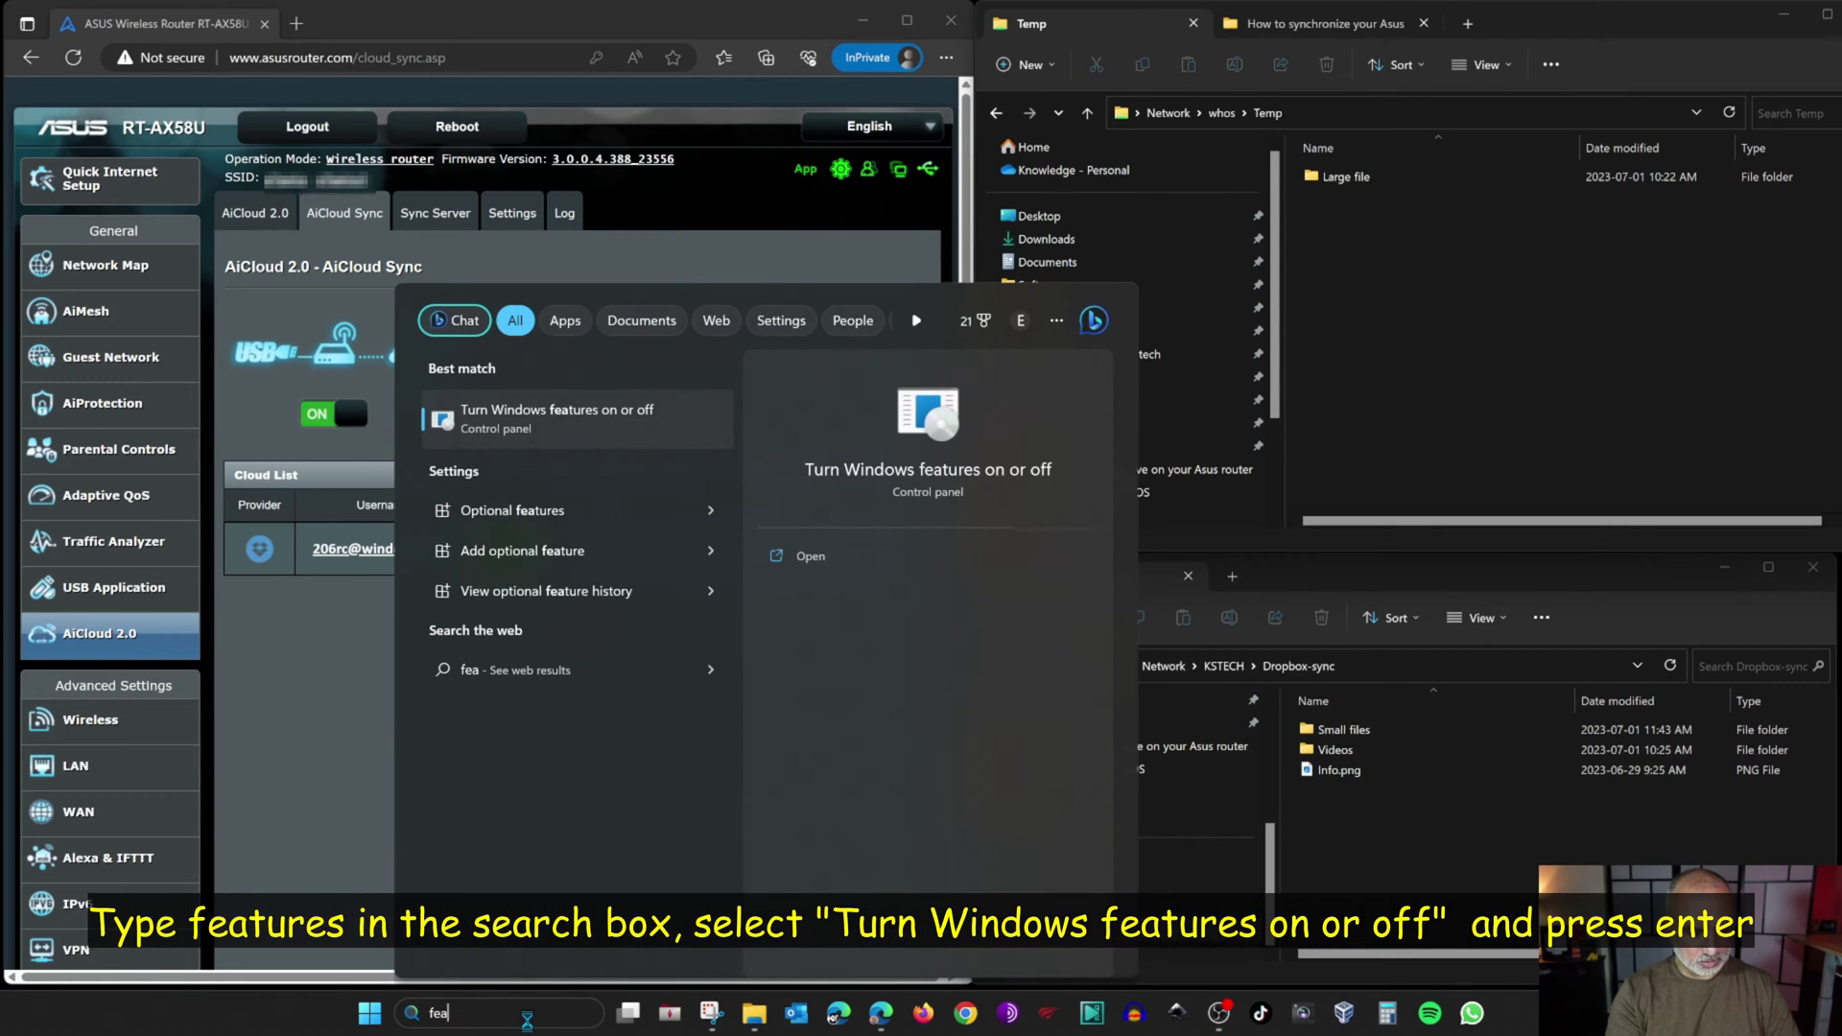
type("tures")
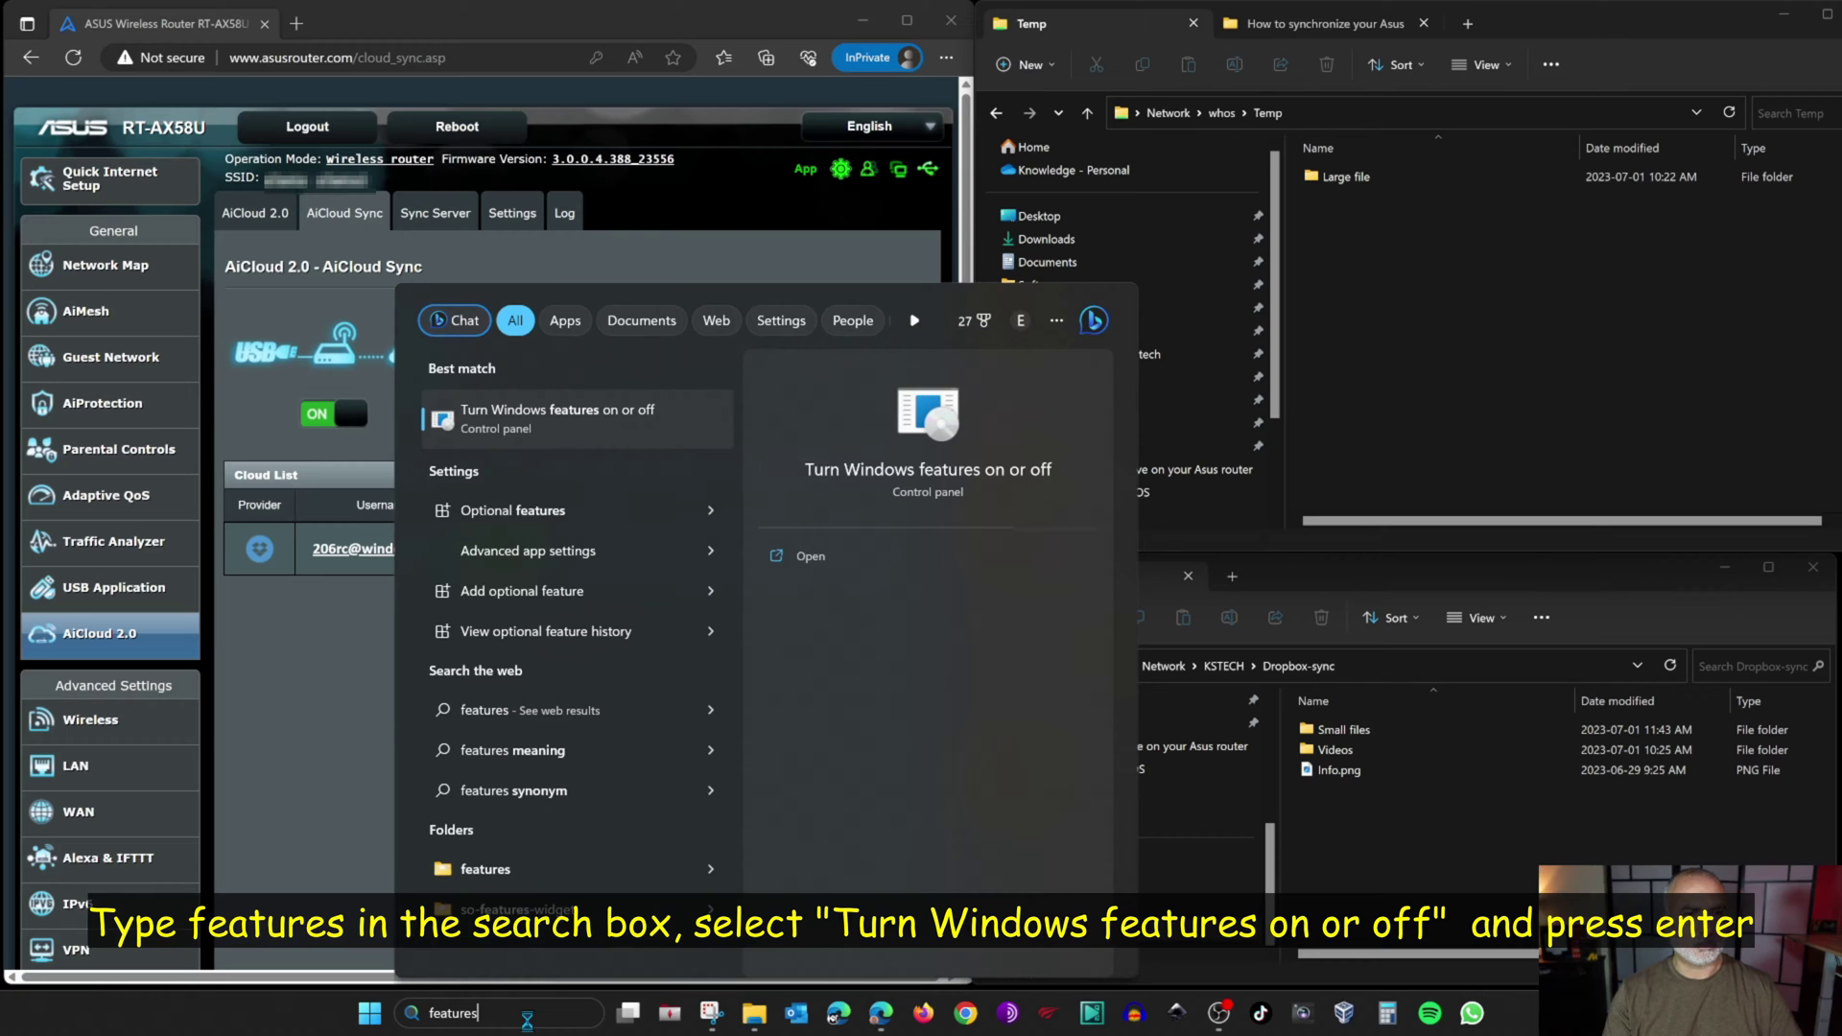
key("Return")
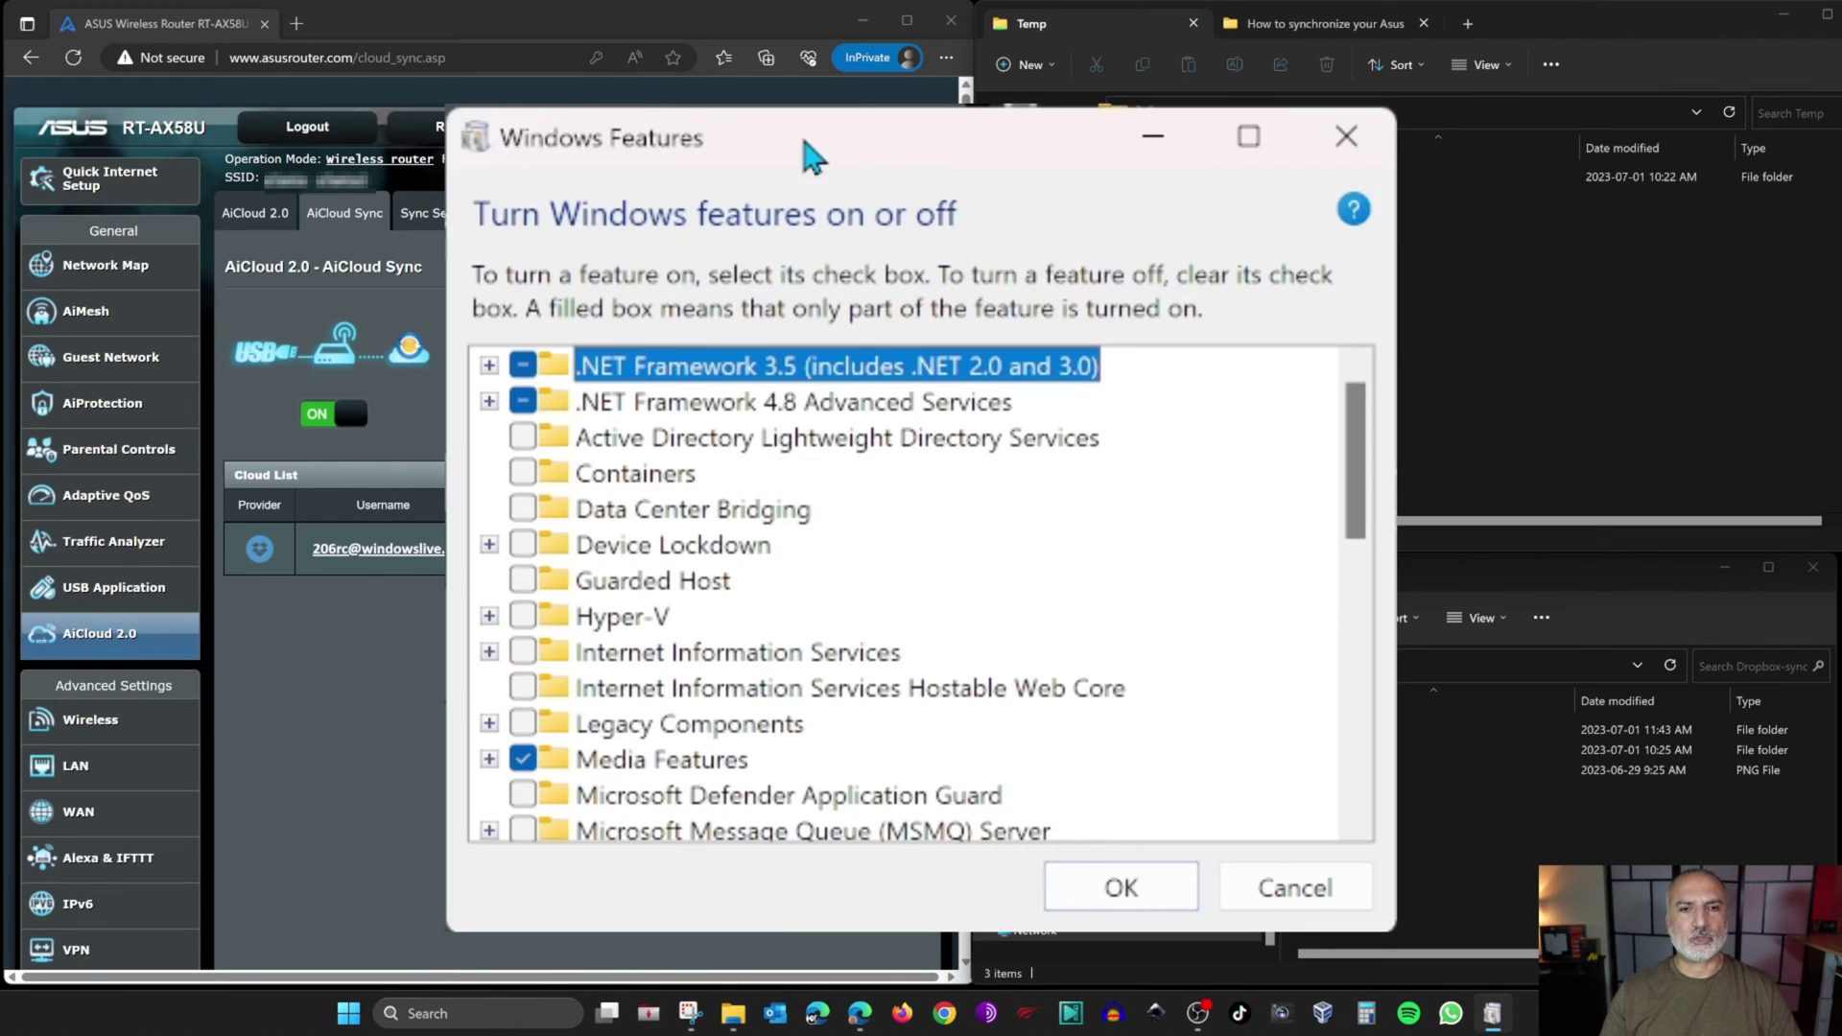
scroll(950, 566, "down", 3)
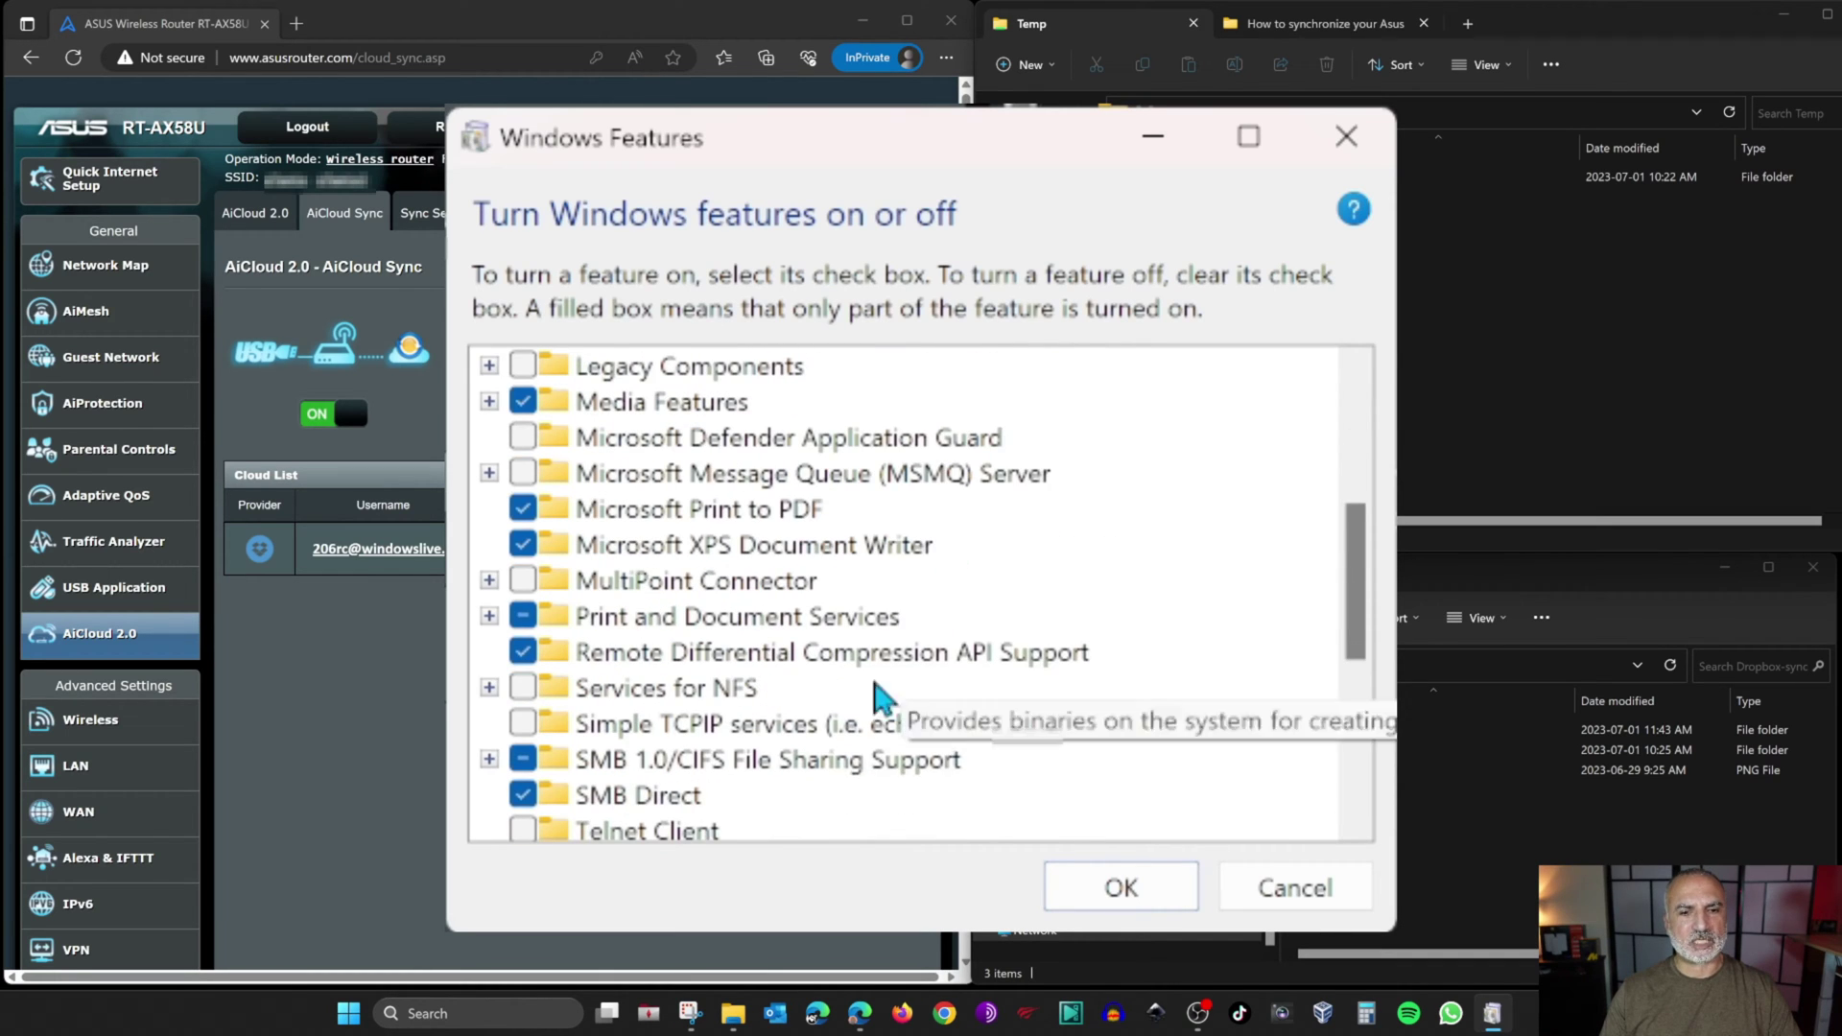
scroll(782, 691, "down", 1)
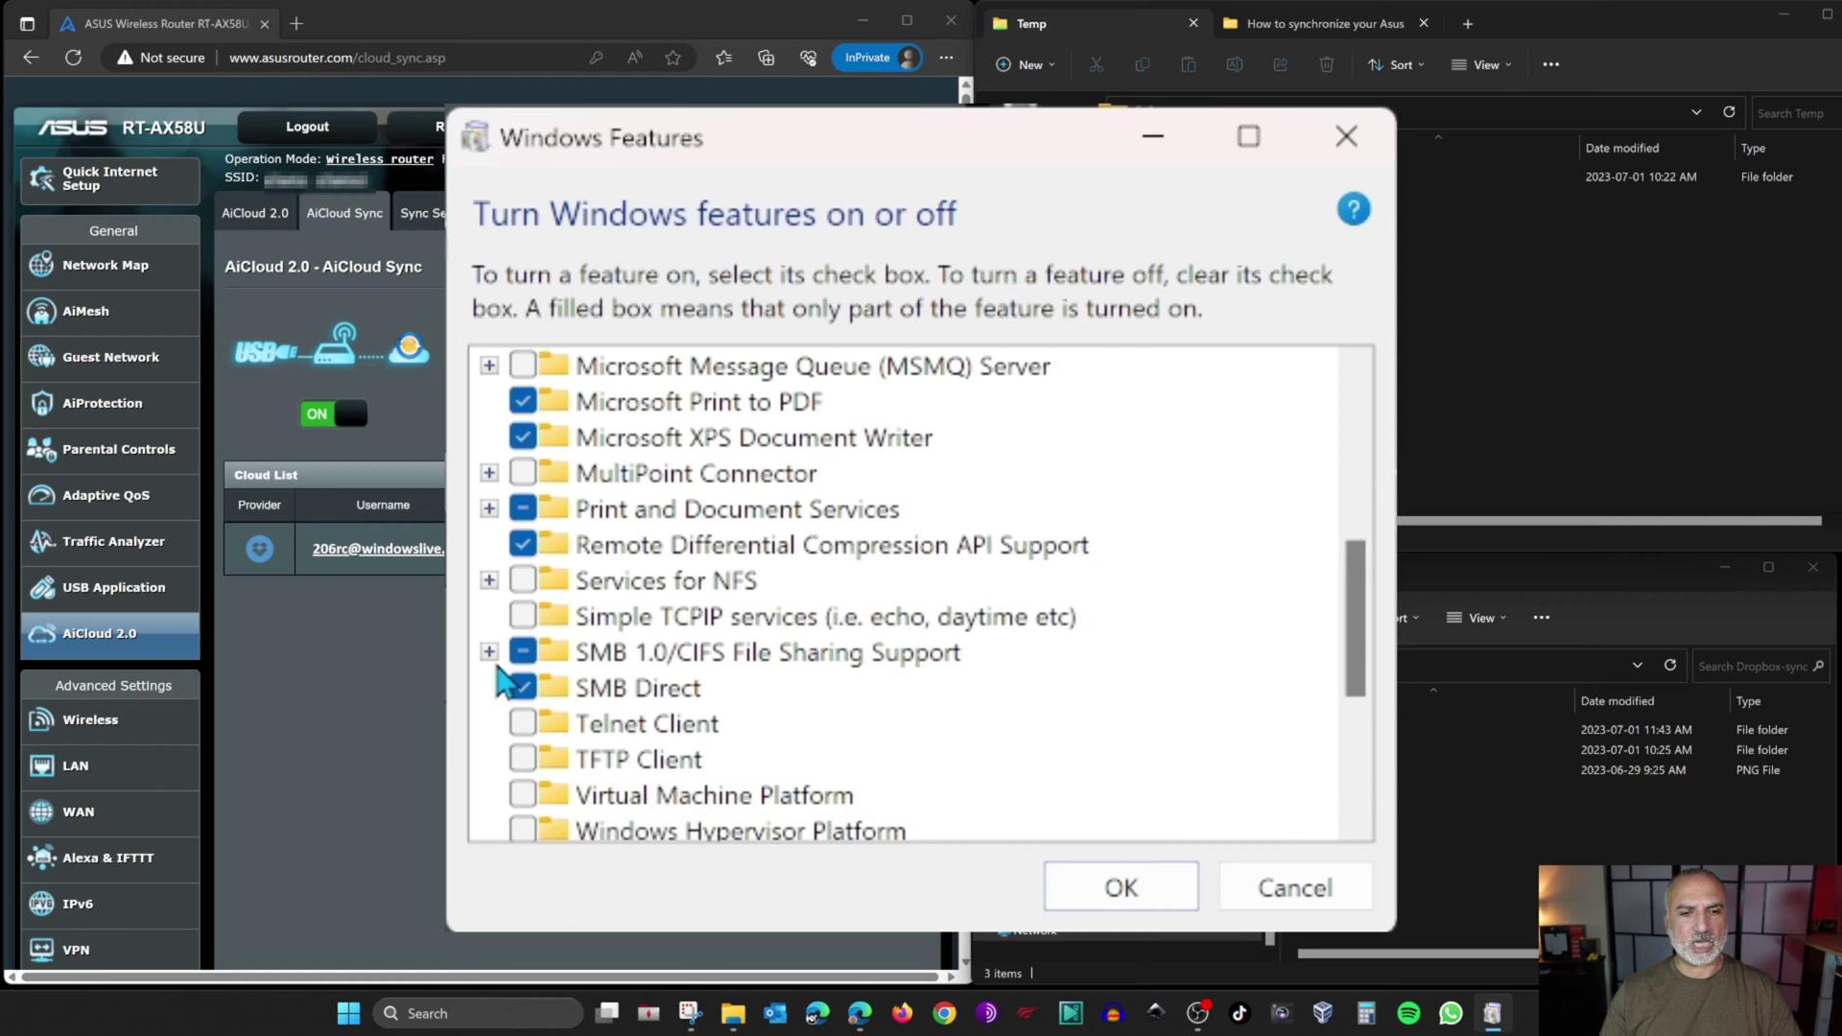
left_click(490, 652)
scroll(636, 758, "down", 1)
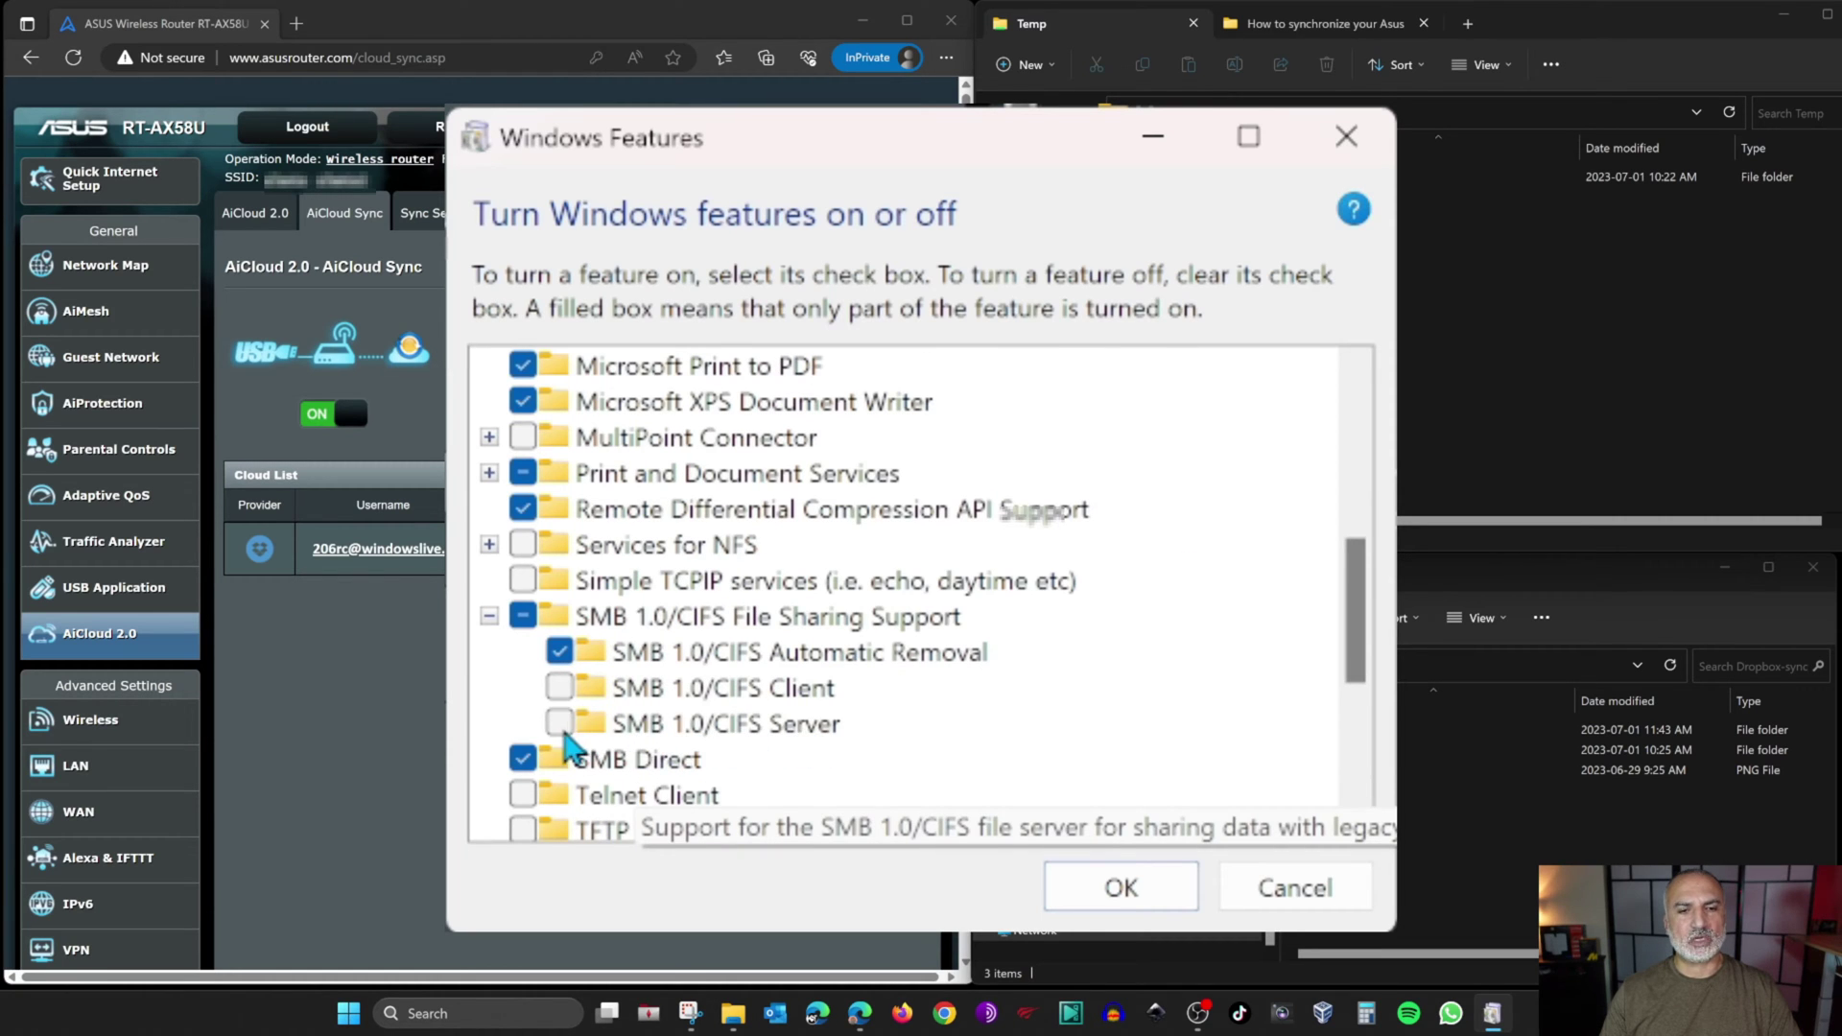
left_click(559, 723)
left_click(560, 689)
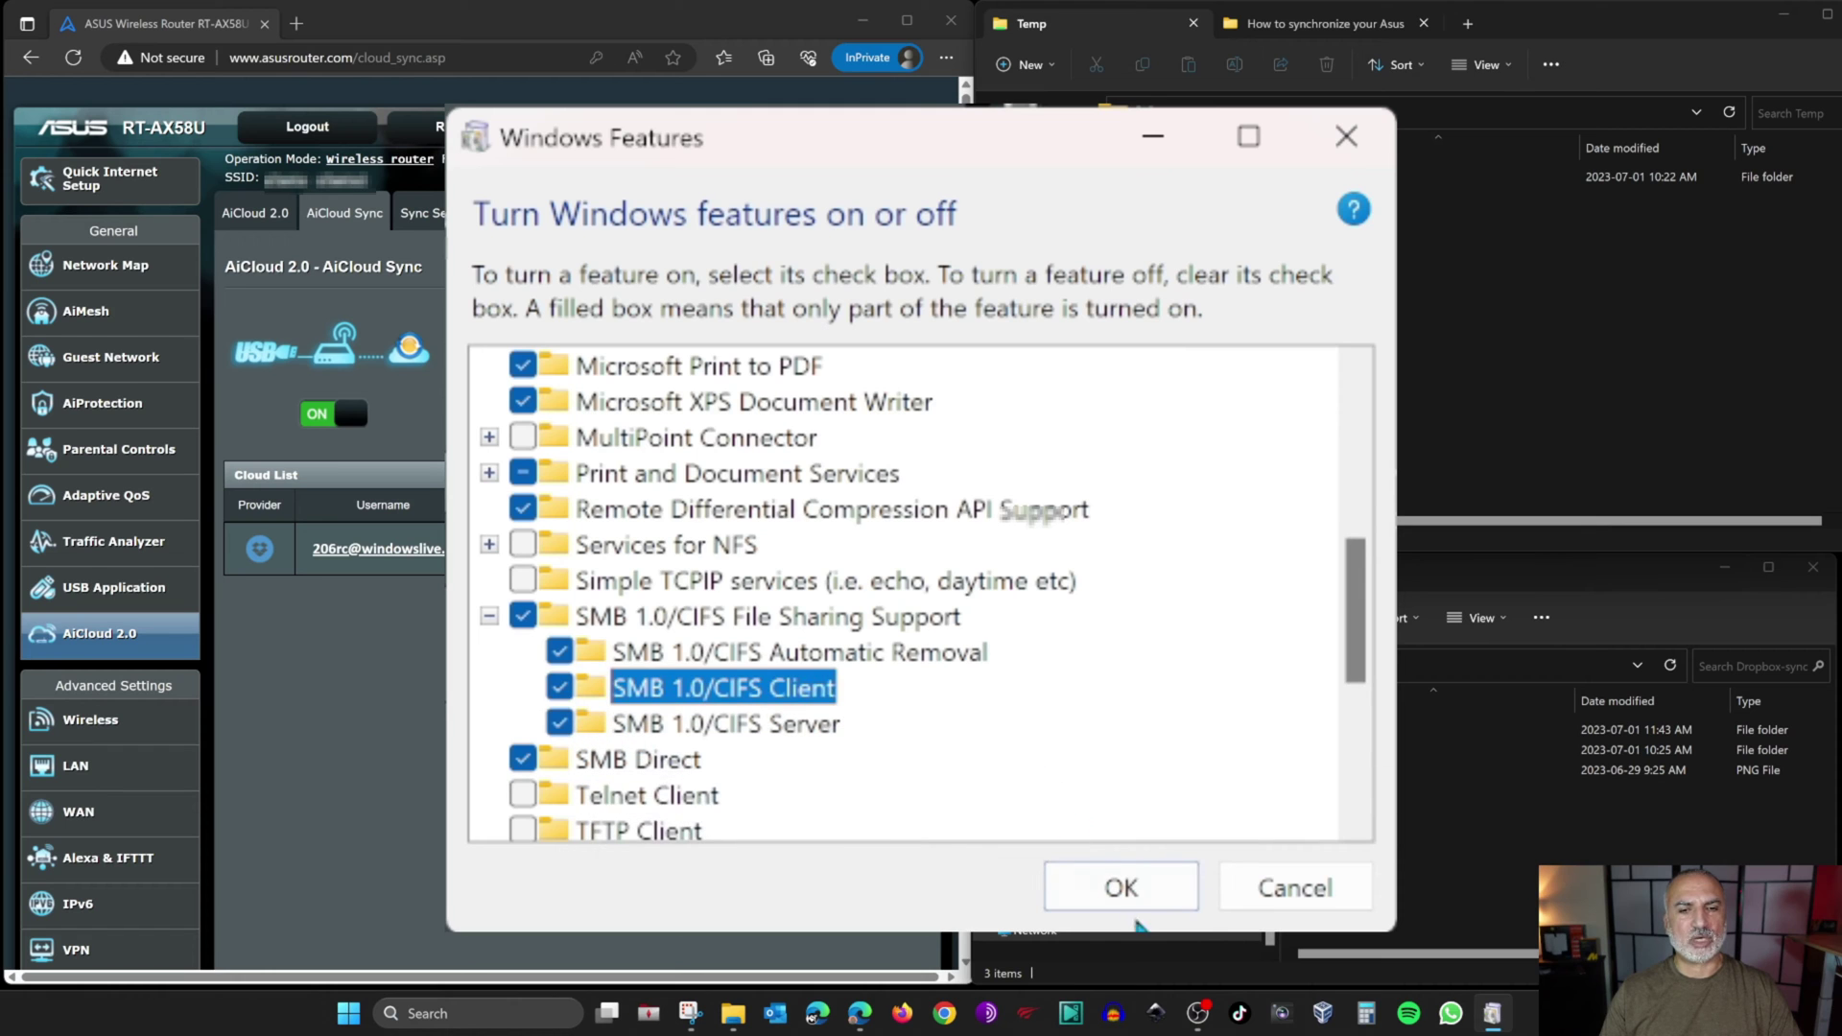
left_click(1124, 886)
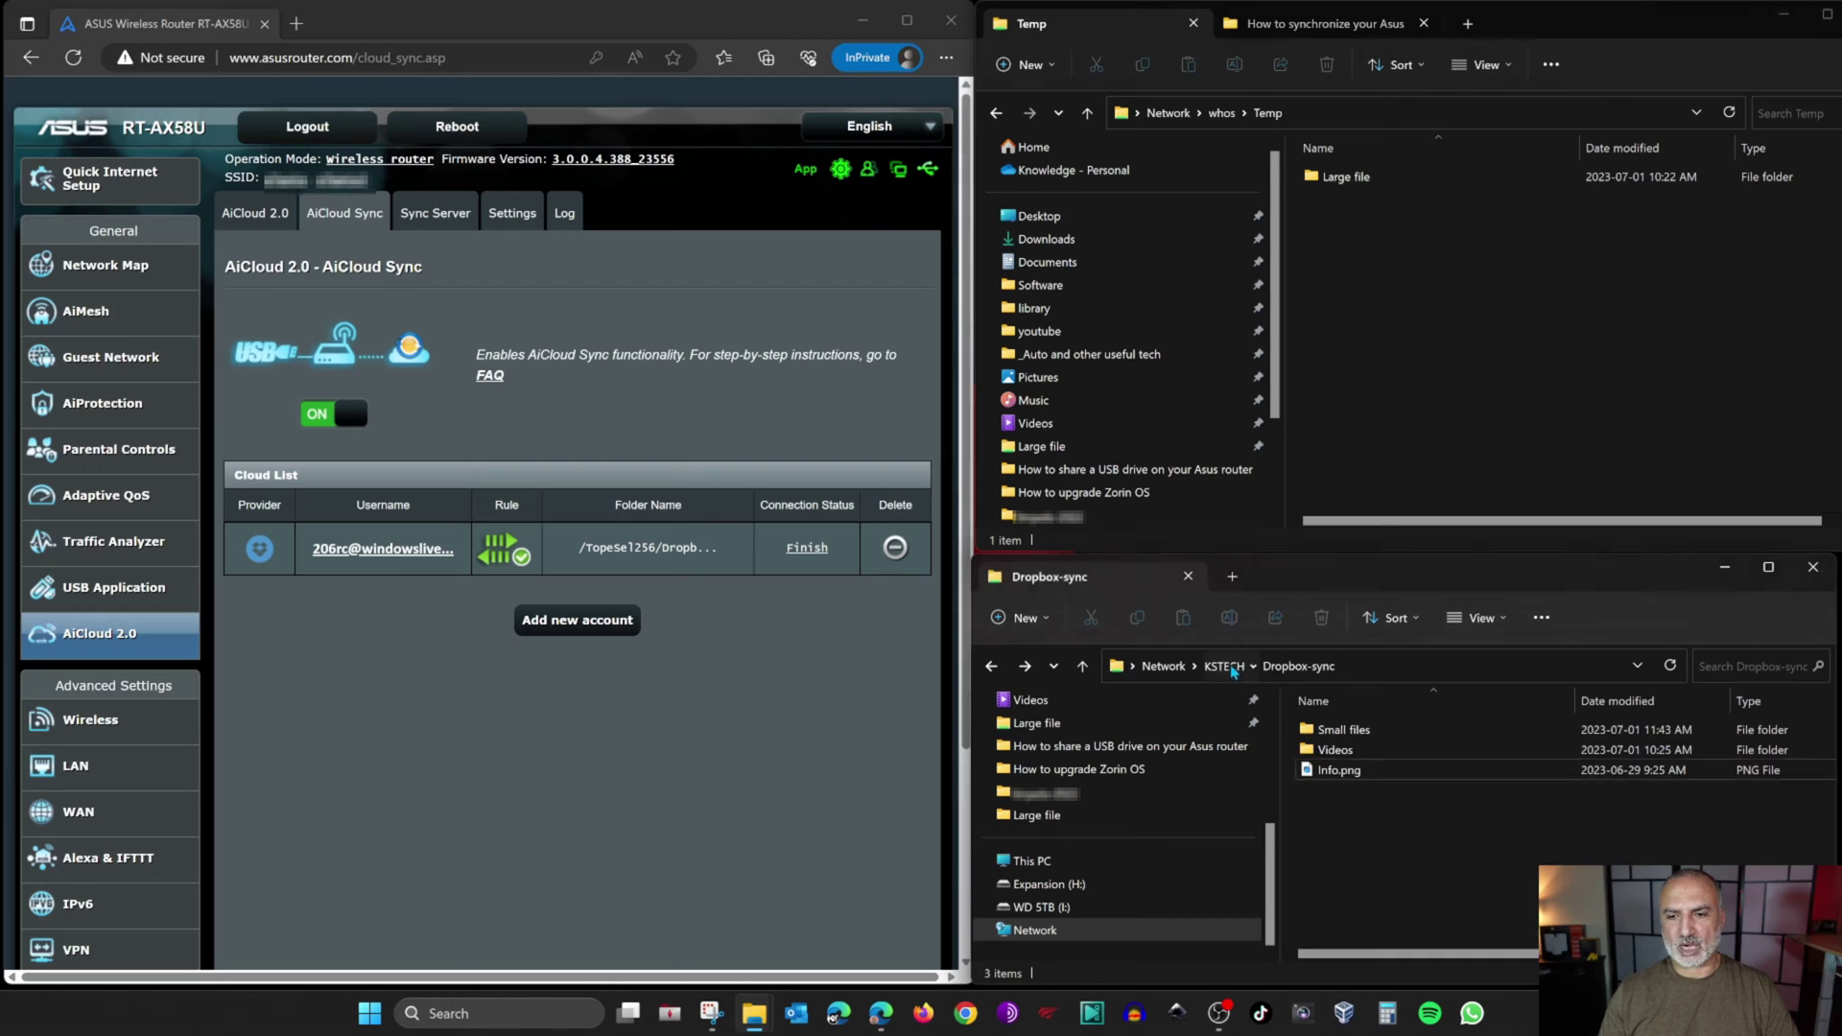
- Open the empty SMB-in share on KSTECH, then start a new AiCloud Sync account on the router
left_click(1233, 670)
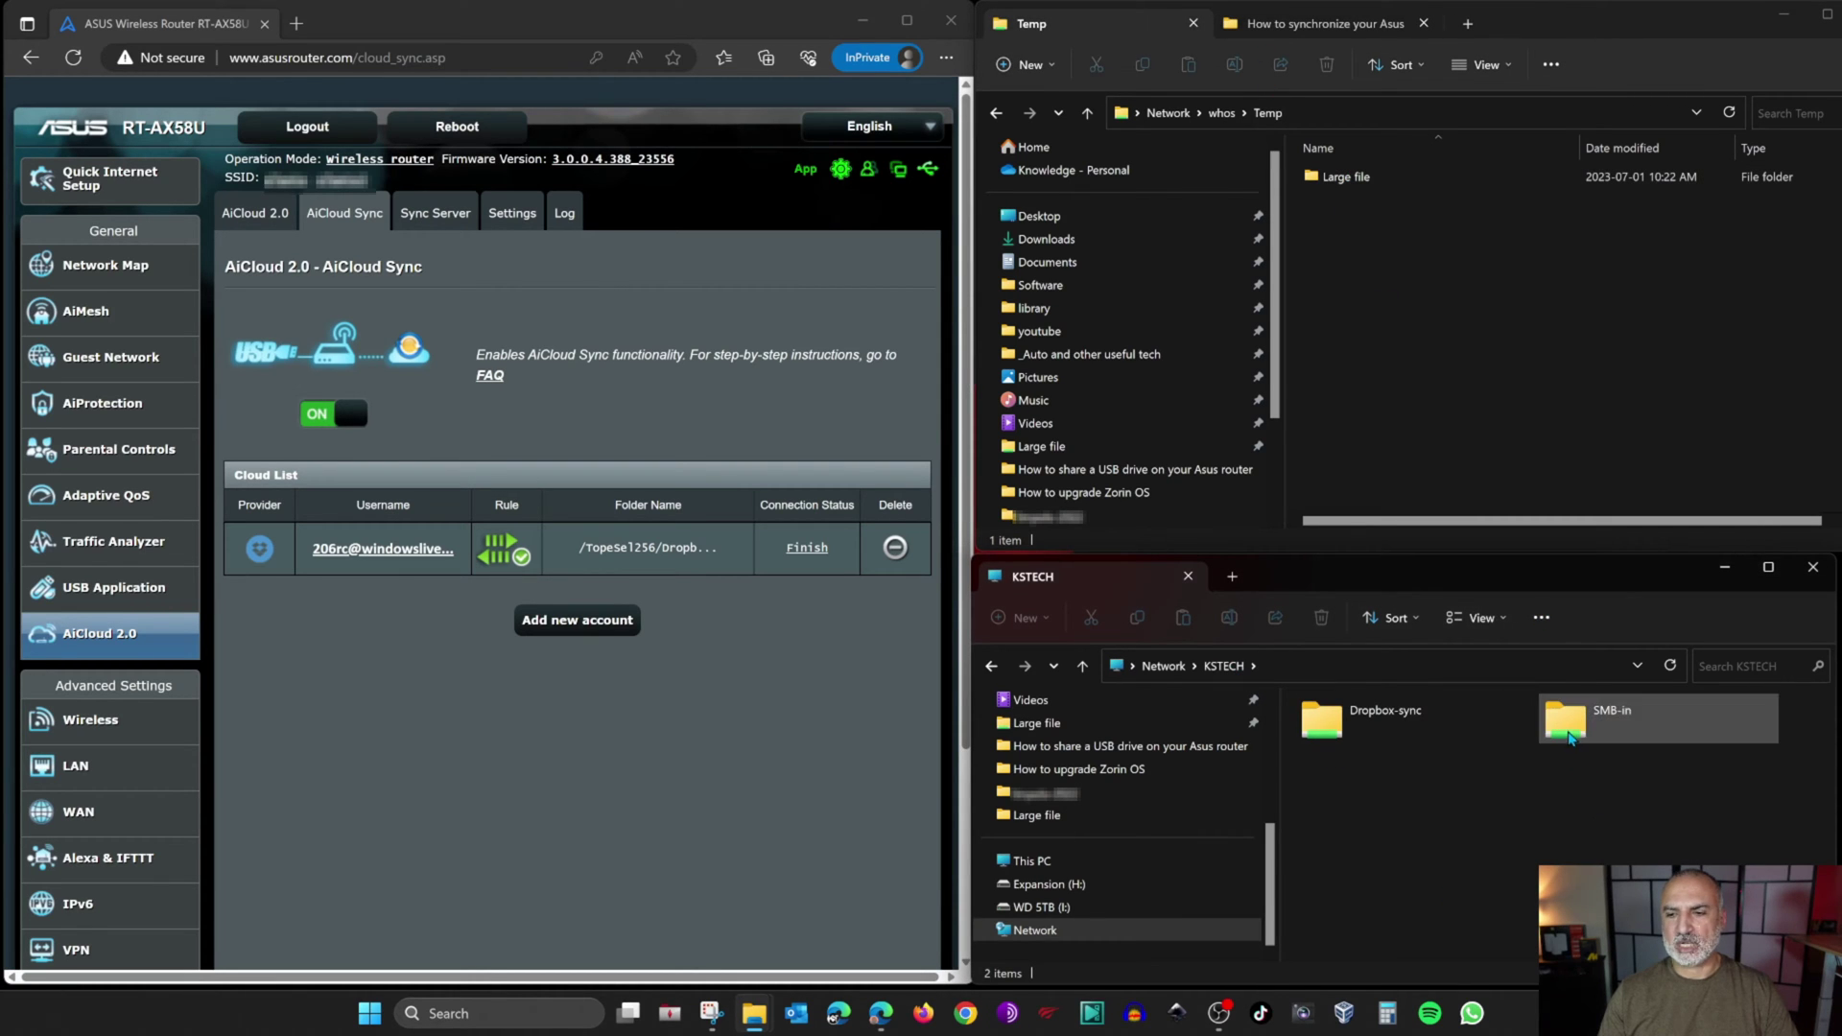
double_click(1567, 734)
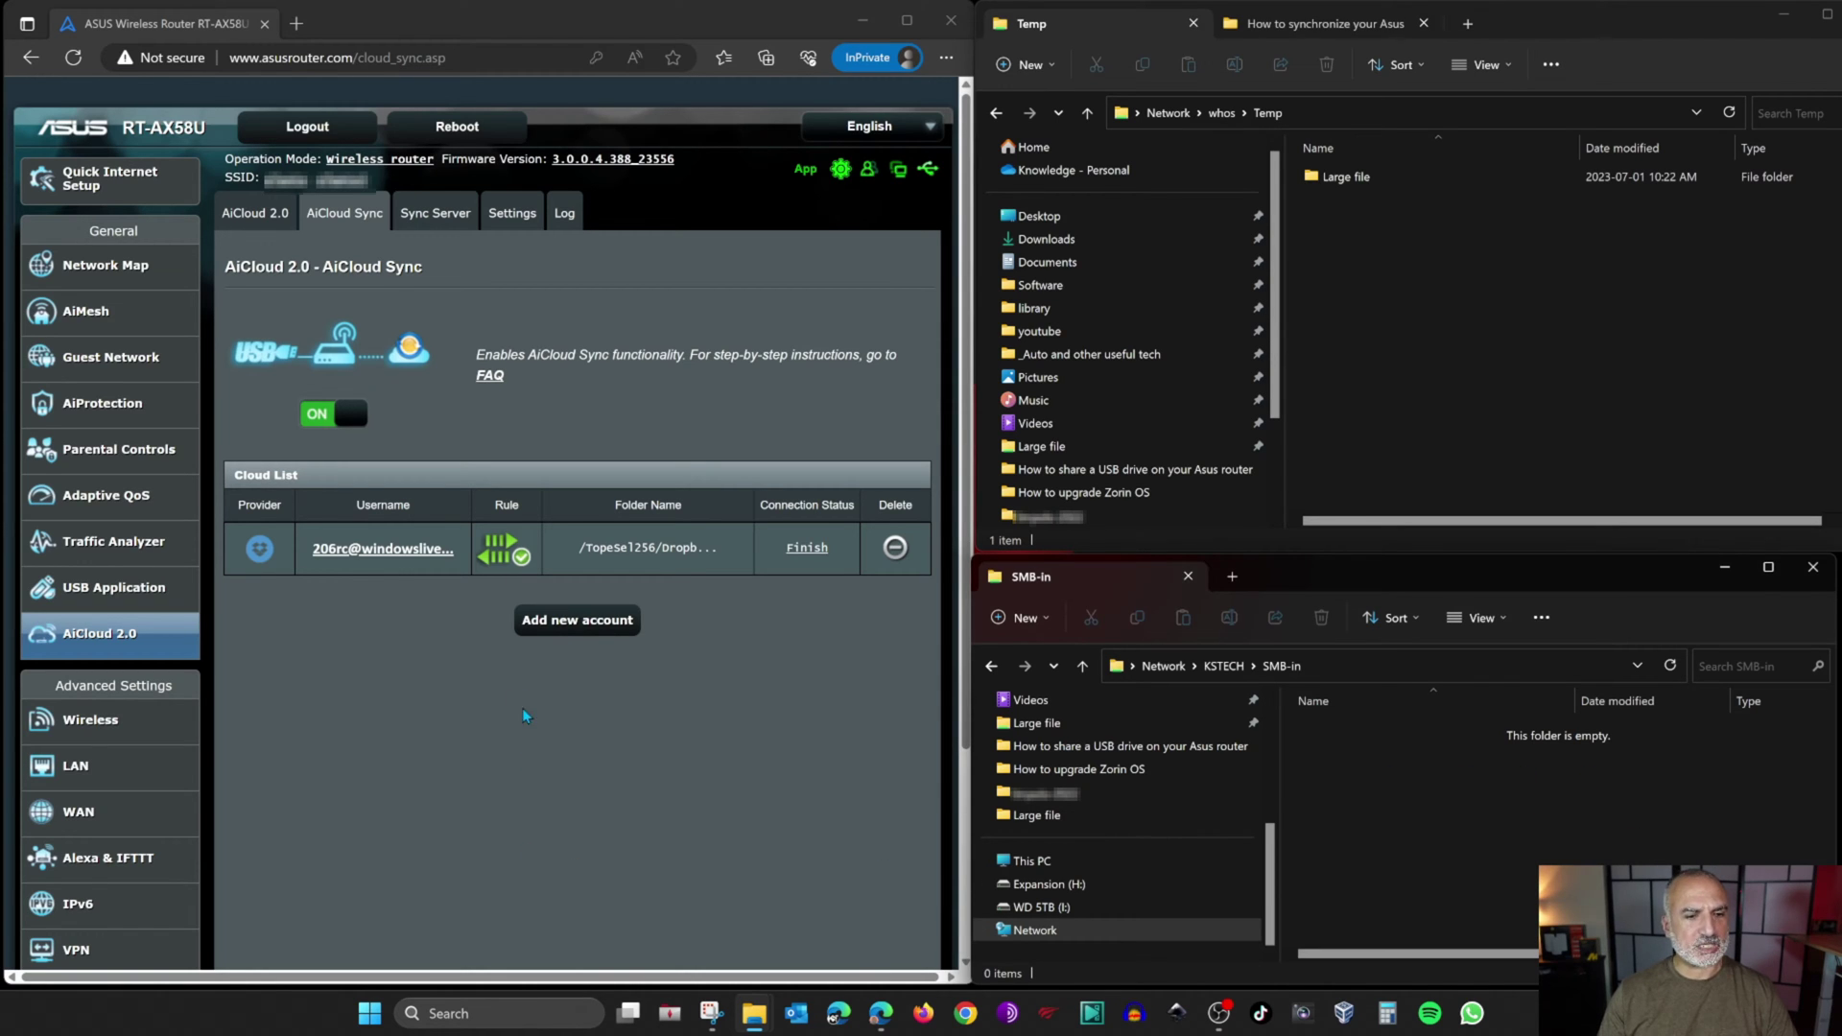
left_click(623, 814)
left_click(573, 623)
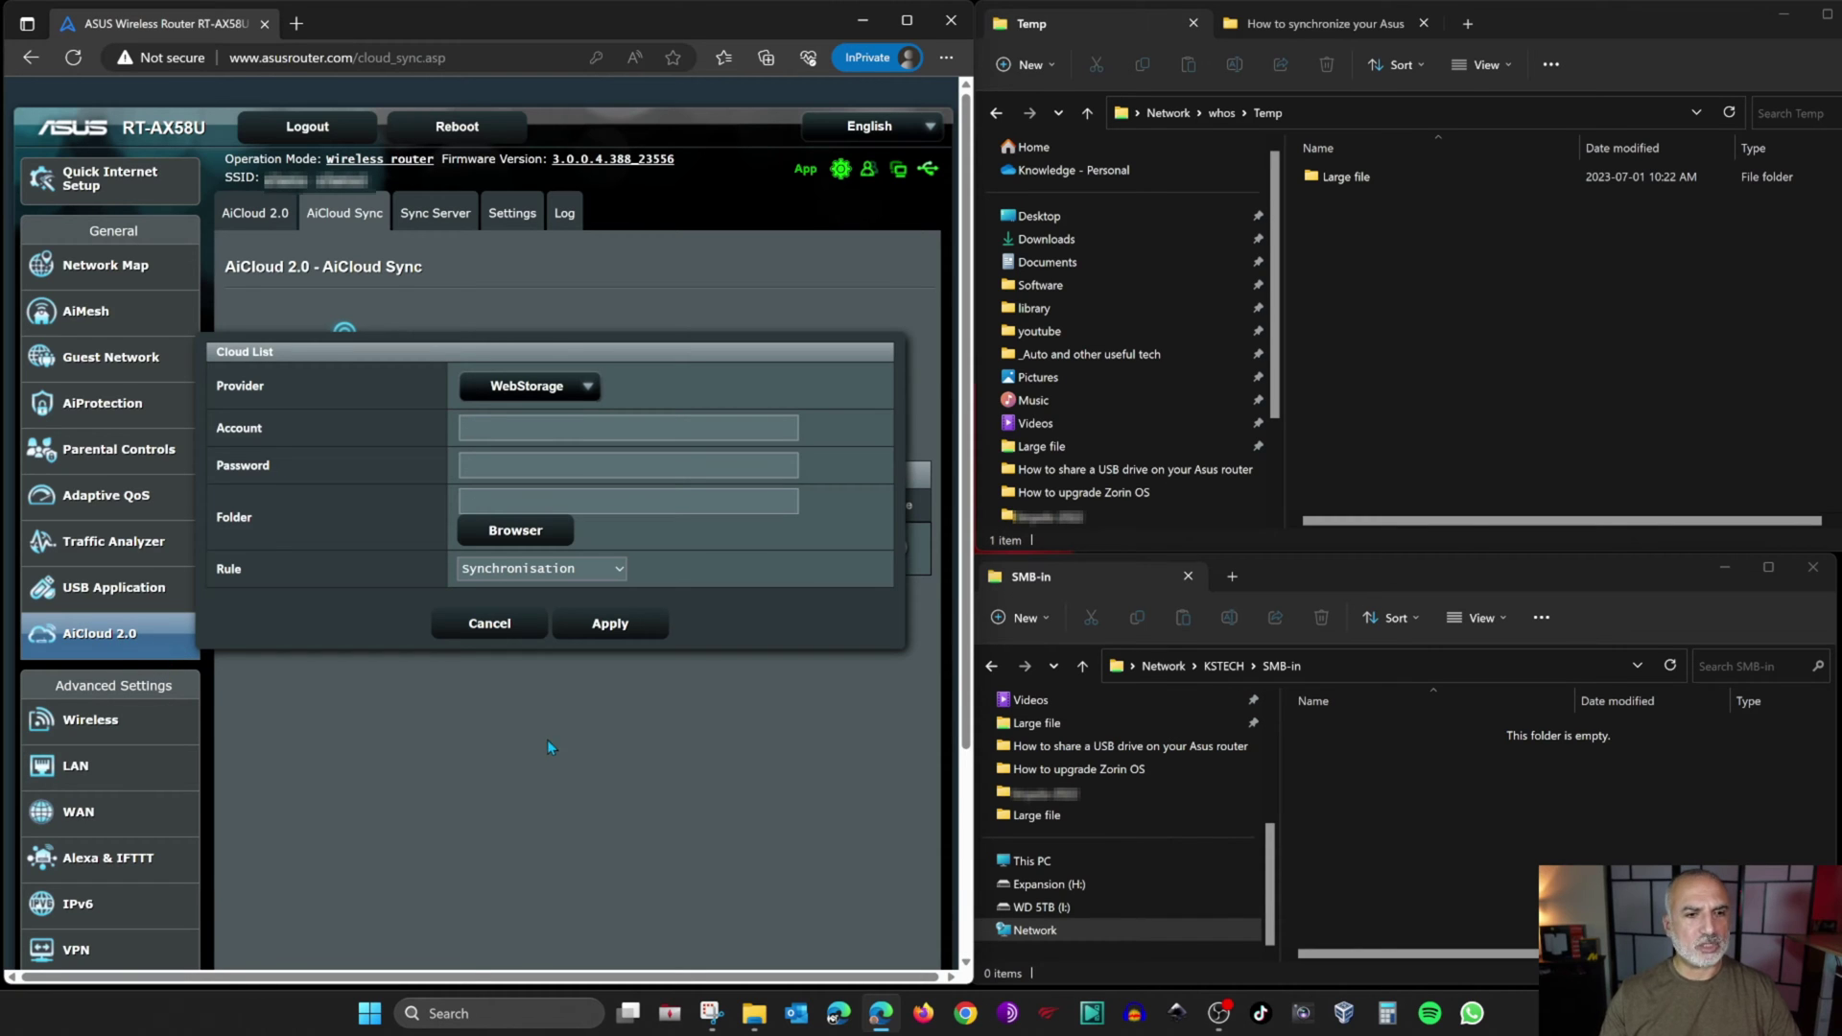
- Set the new sync account's provider to Samba and switch to the remote PC's desktop
left_click(527, 386)
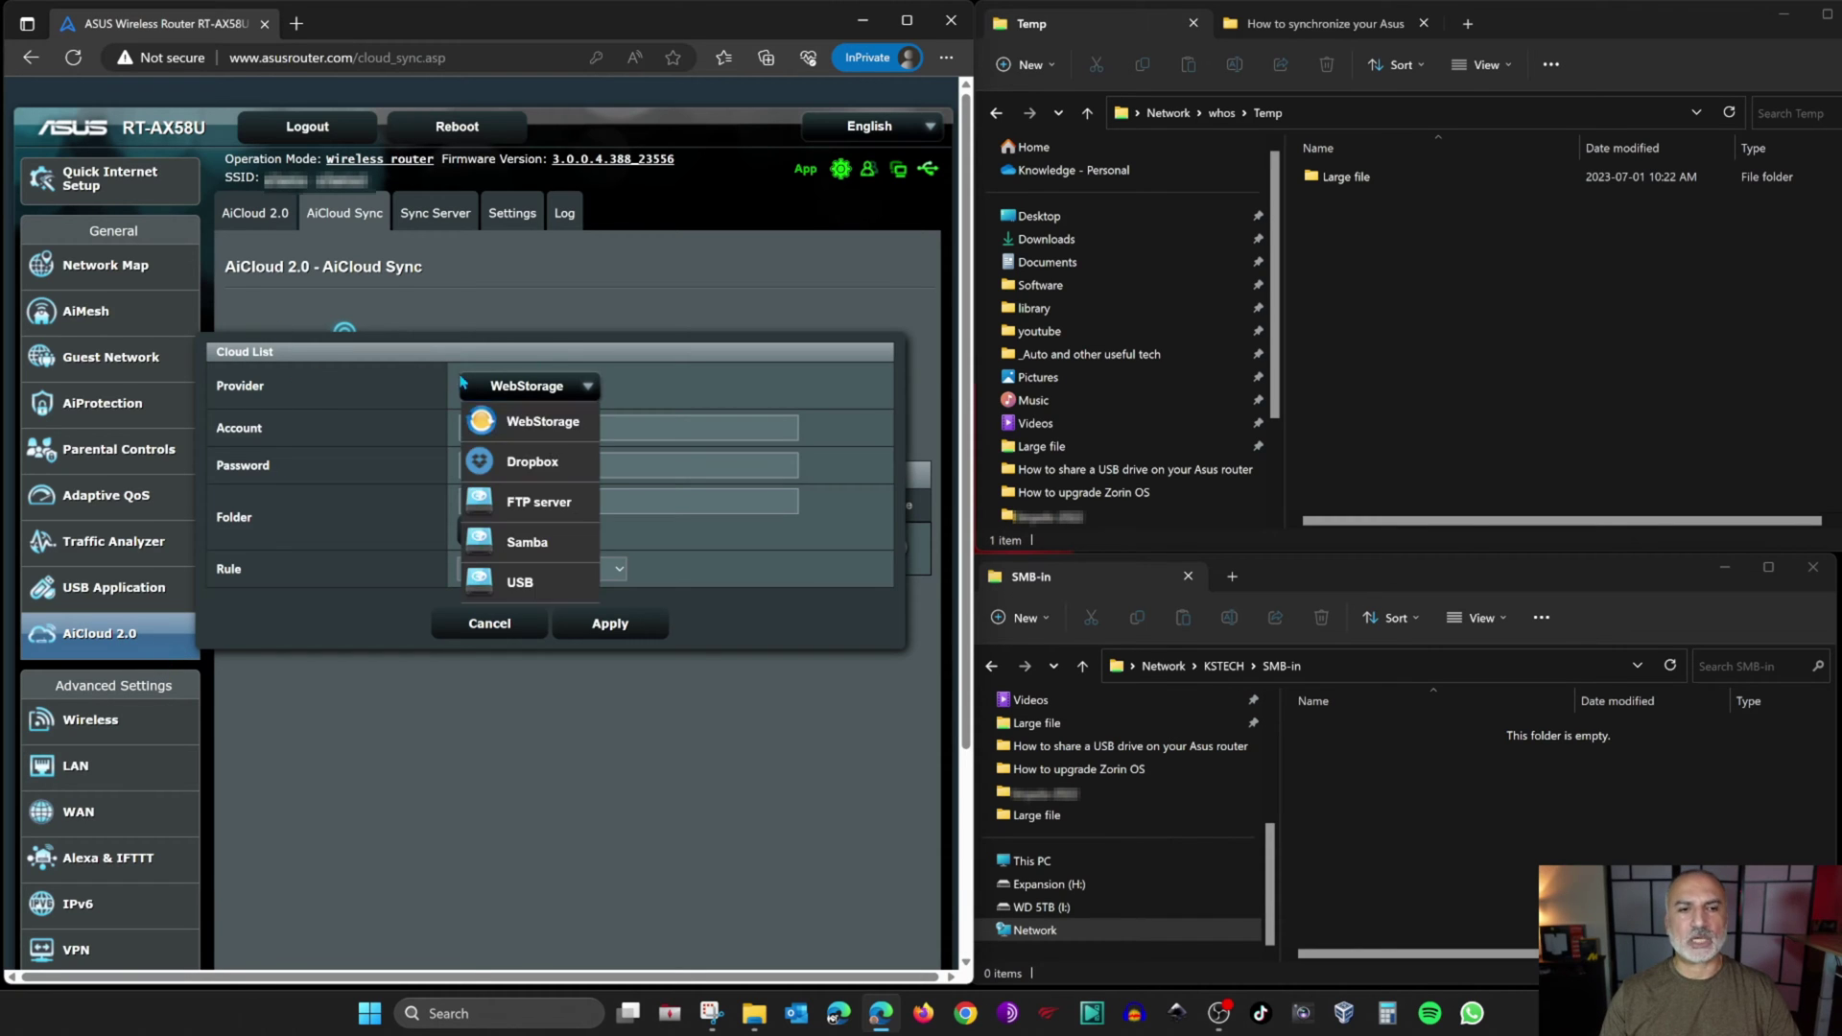
left_click(527, 541)
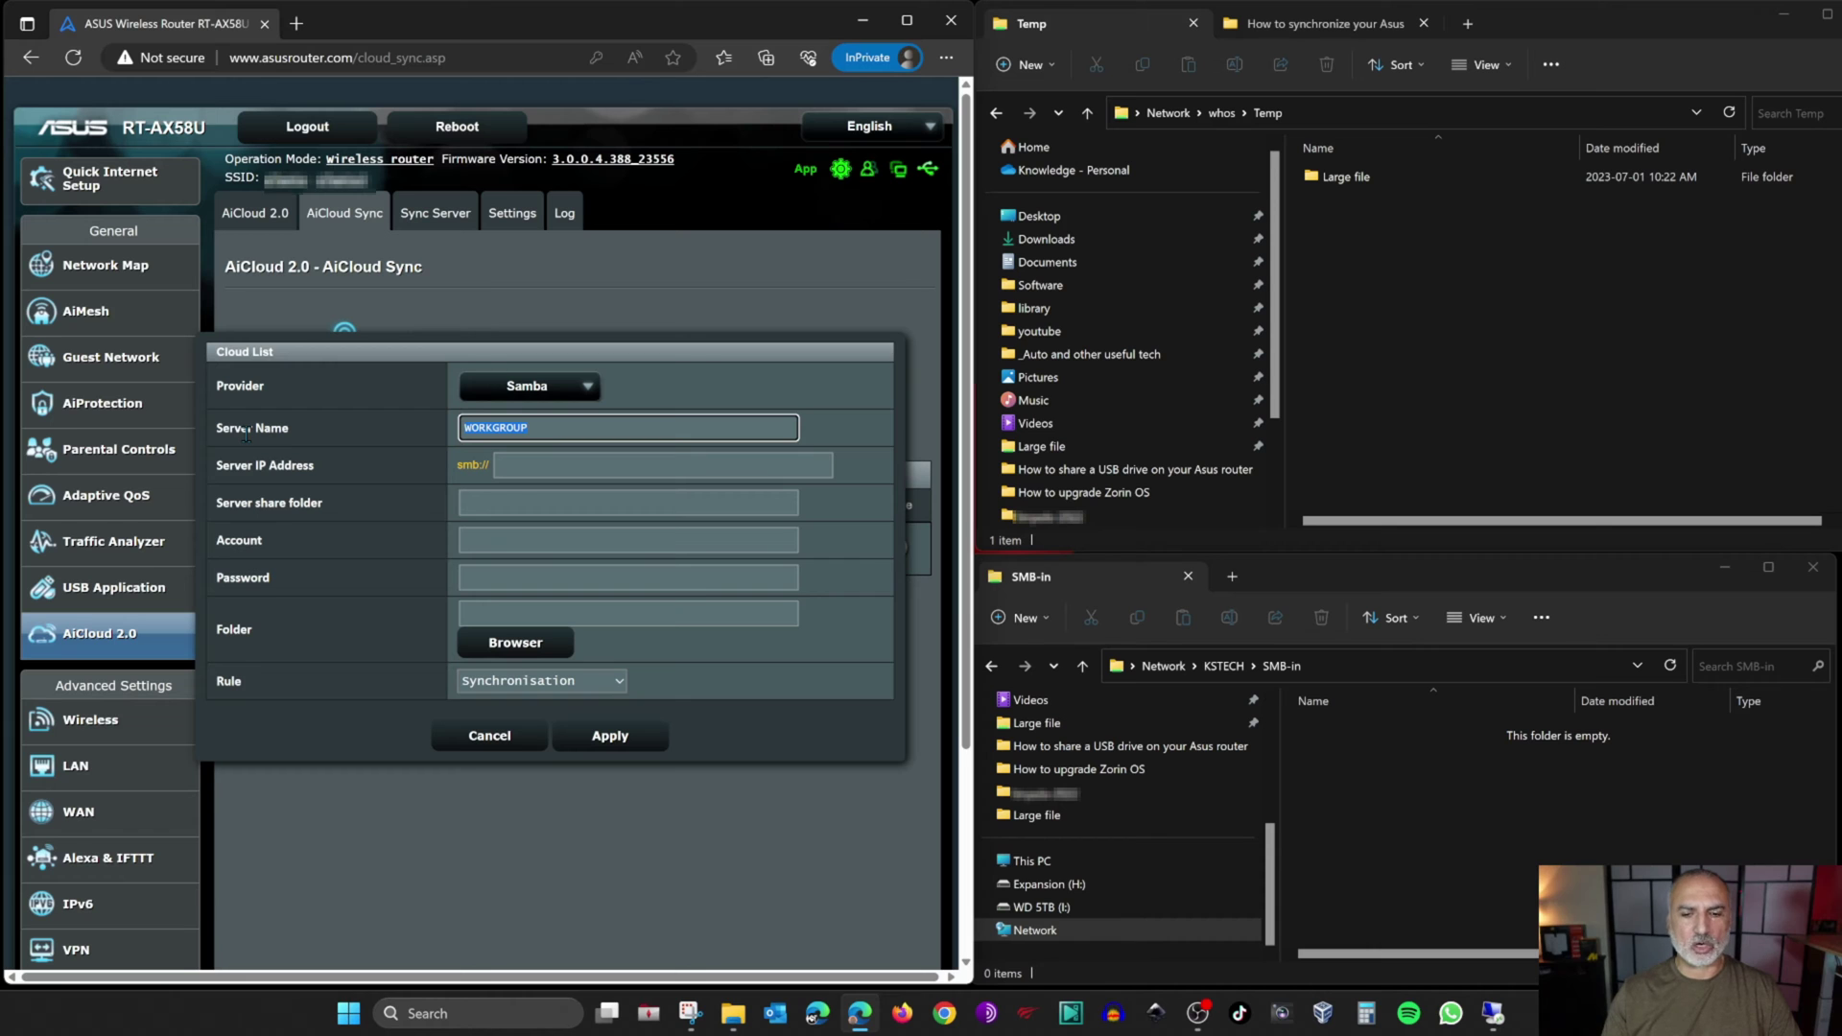
left_click(1492, 1015)
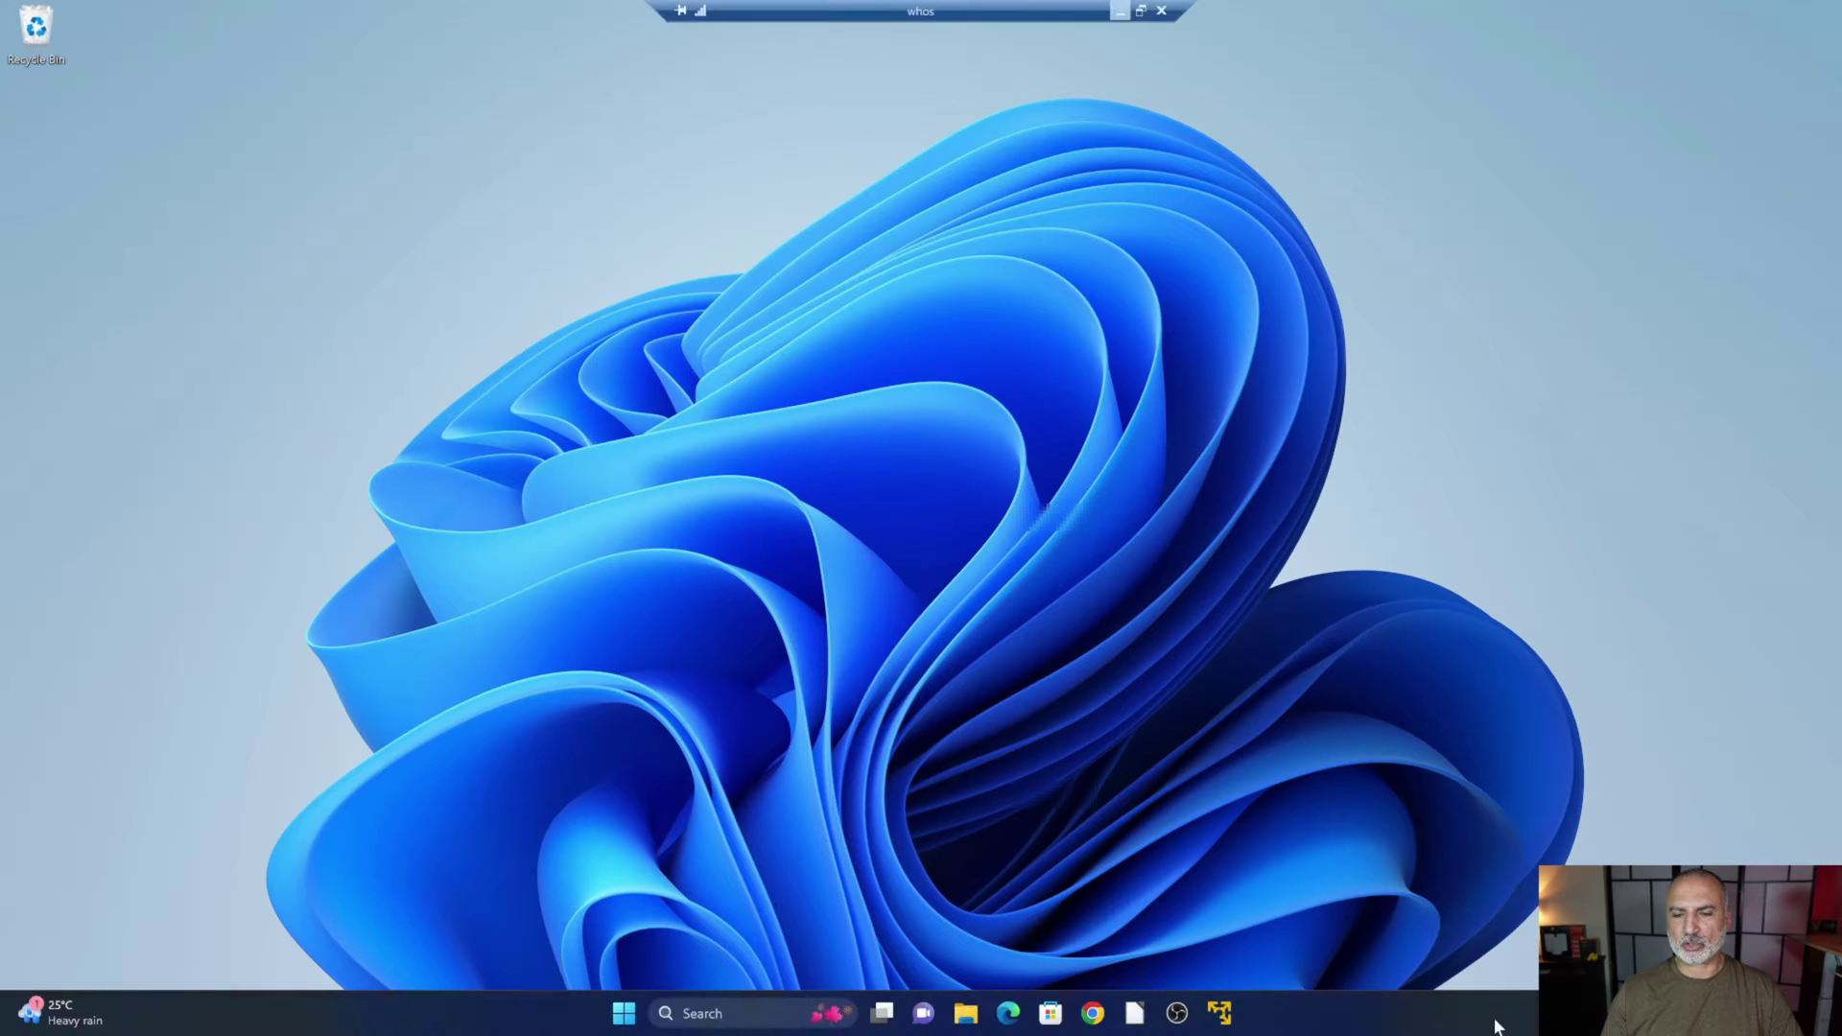
- Run set computername in Command Prompt to find the PC's name, WHOS
right_click(919, 744)
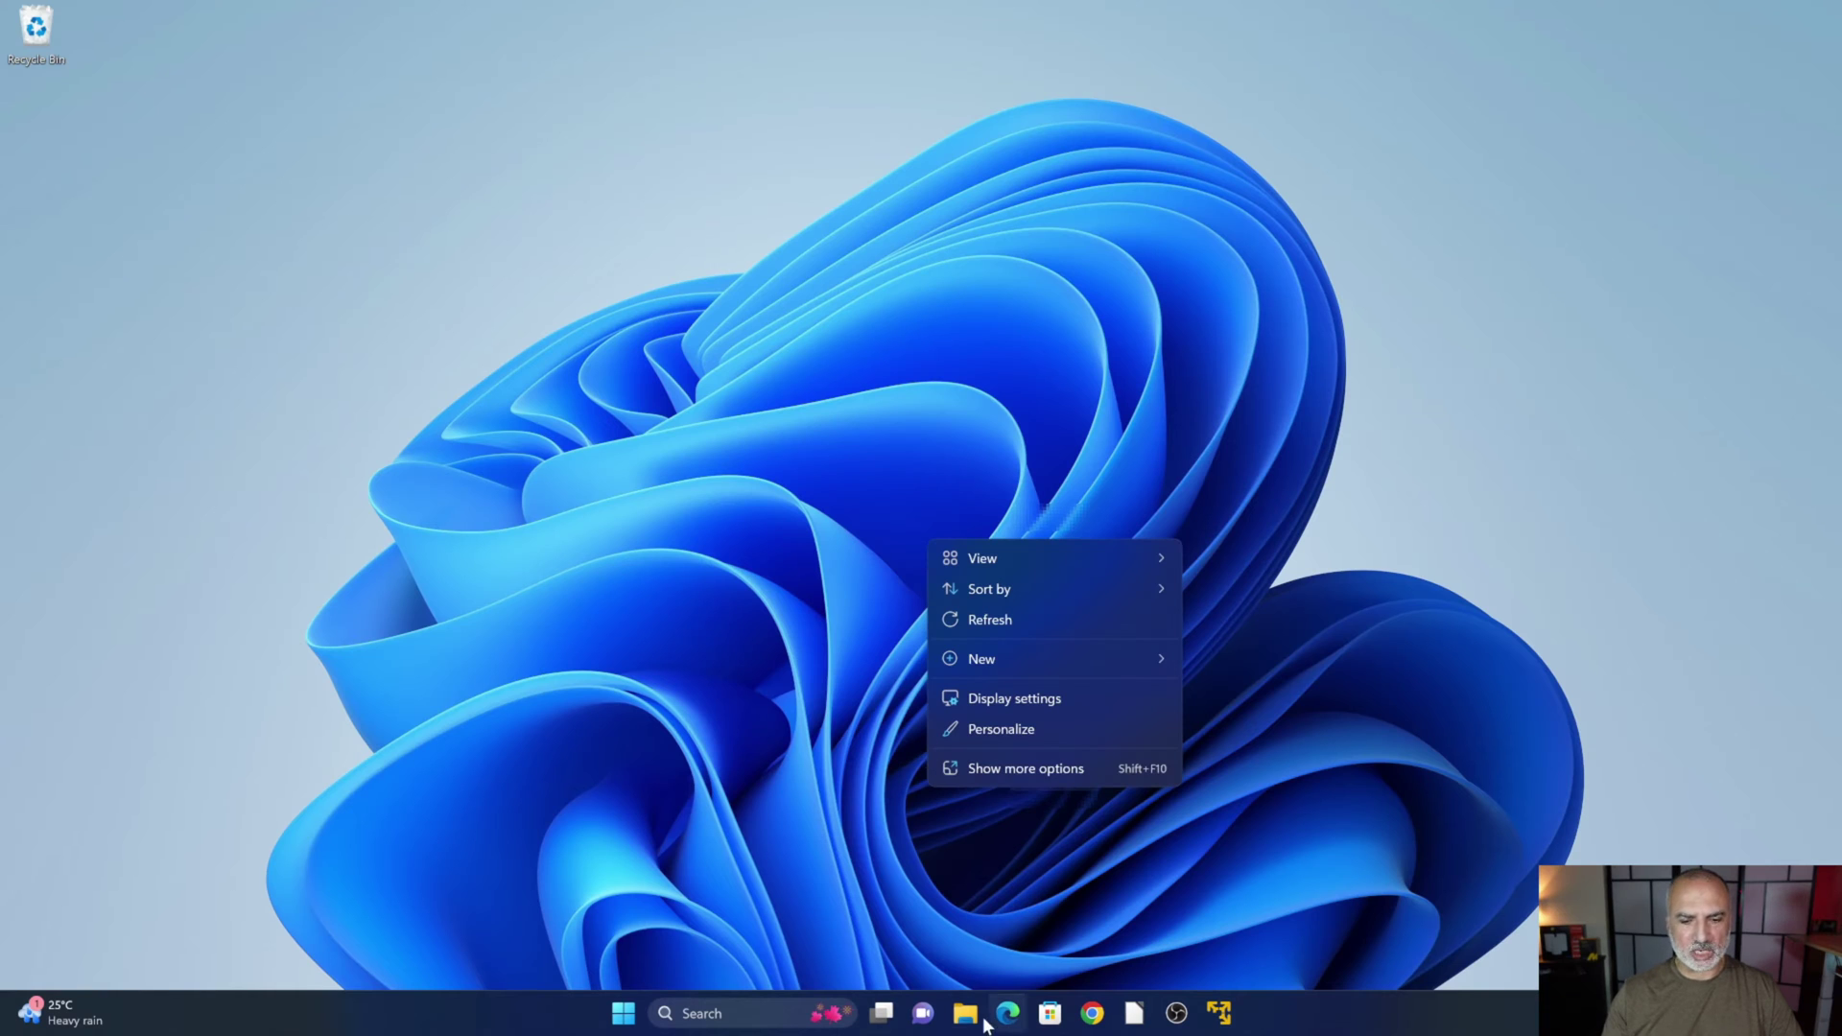
left_click(767, 1015)
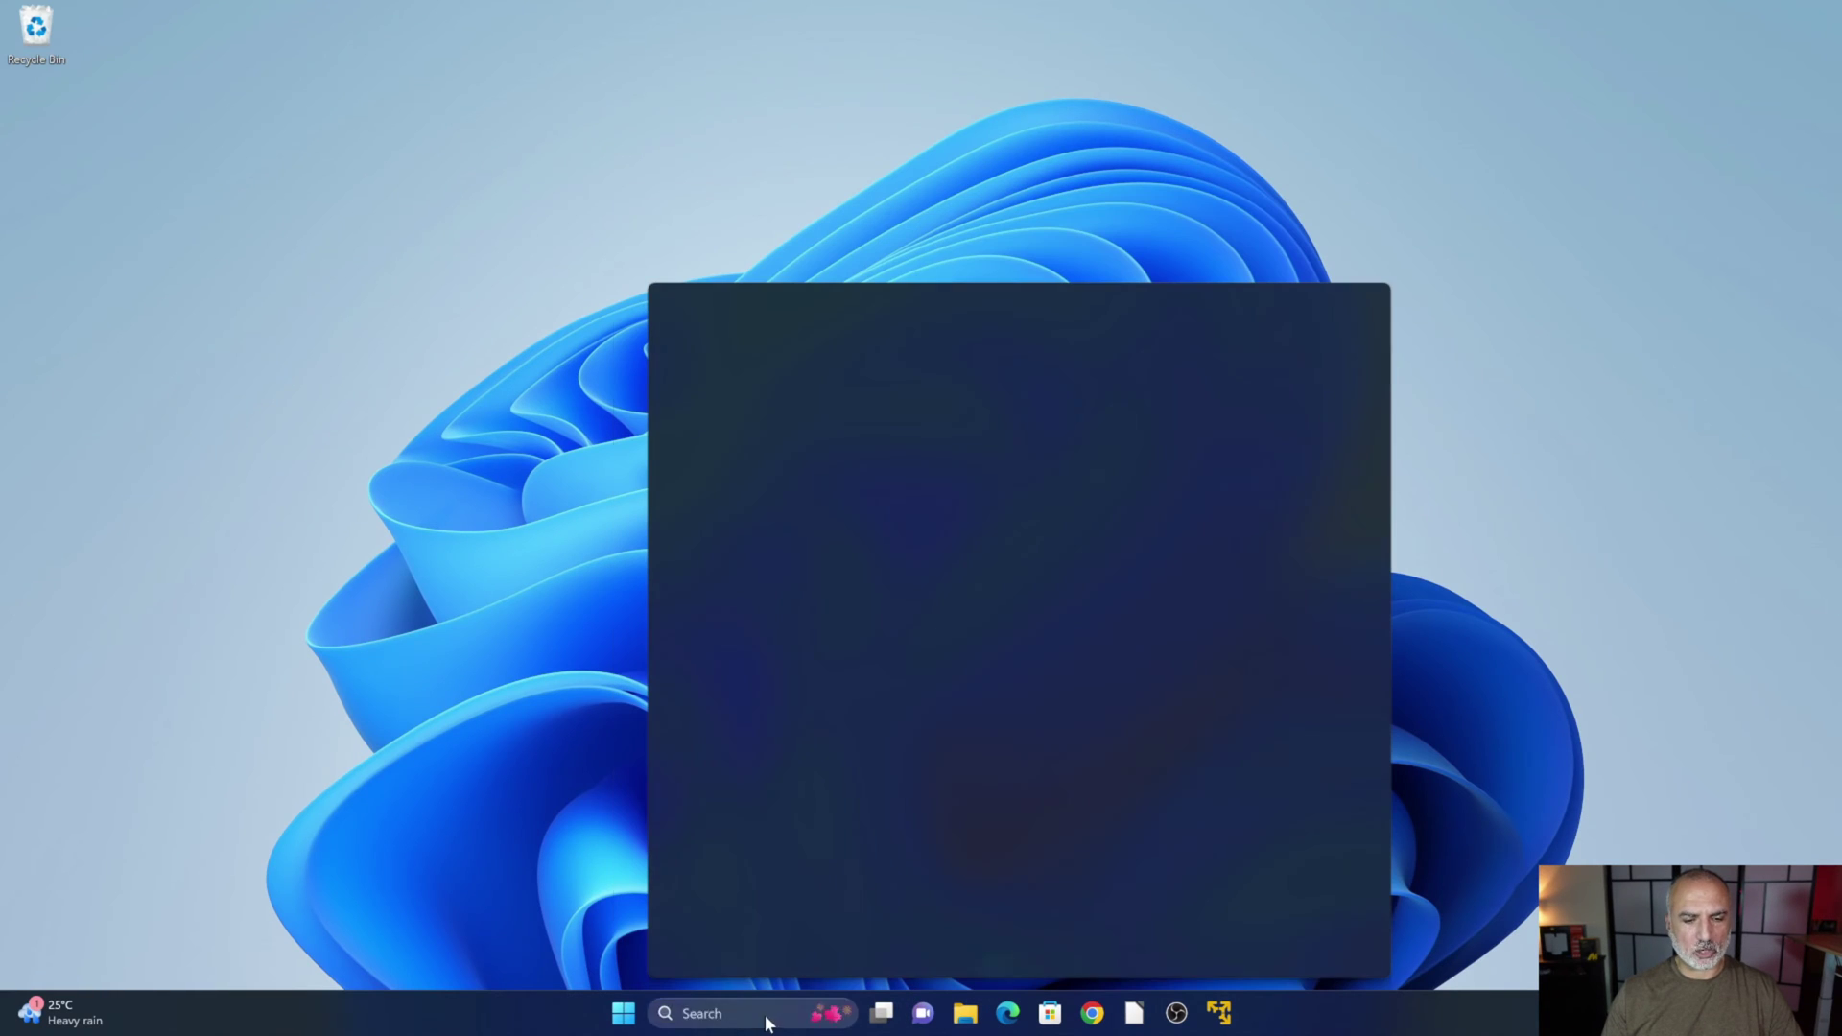
left_click(758, 407)
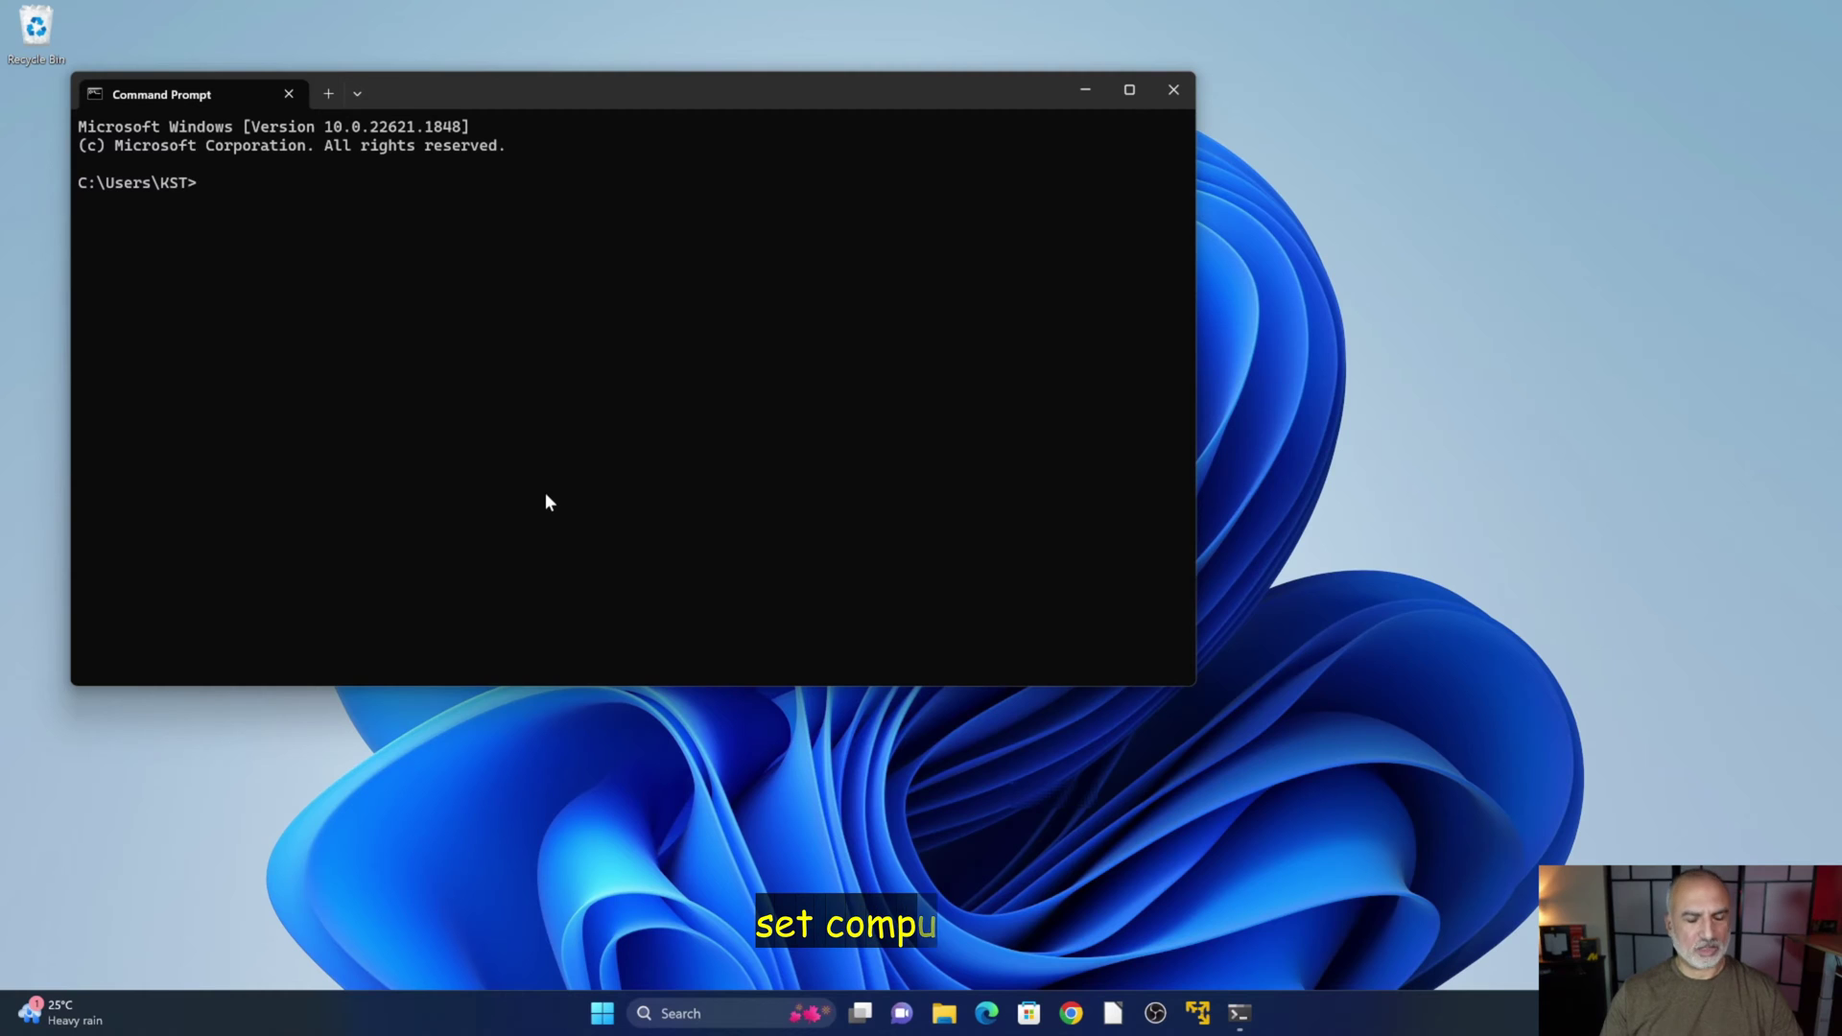
type("set c")
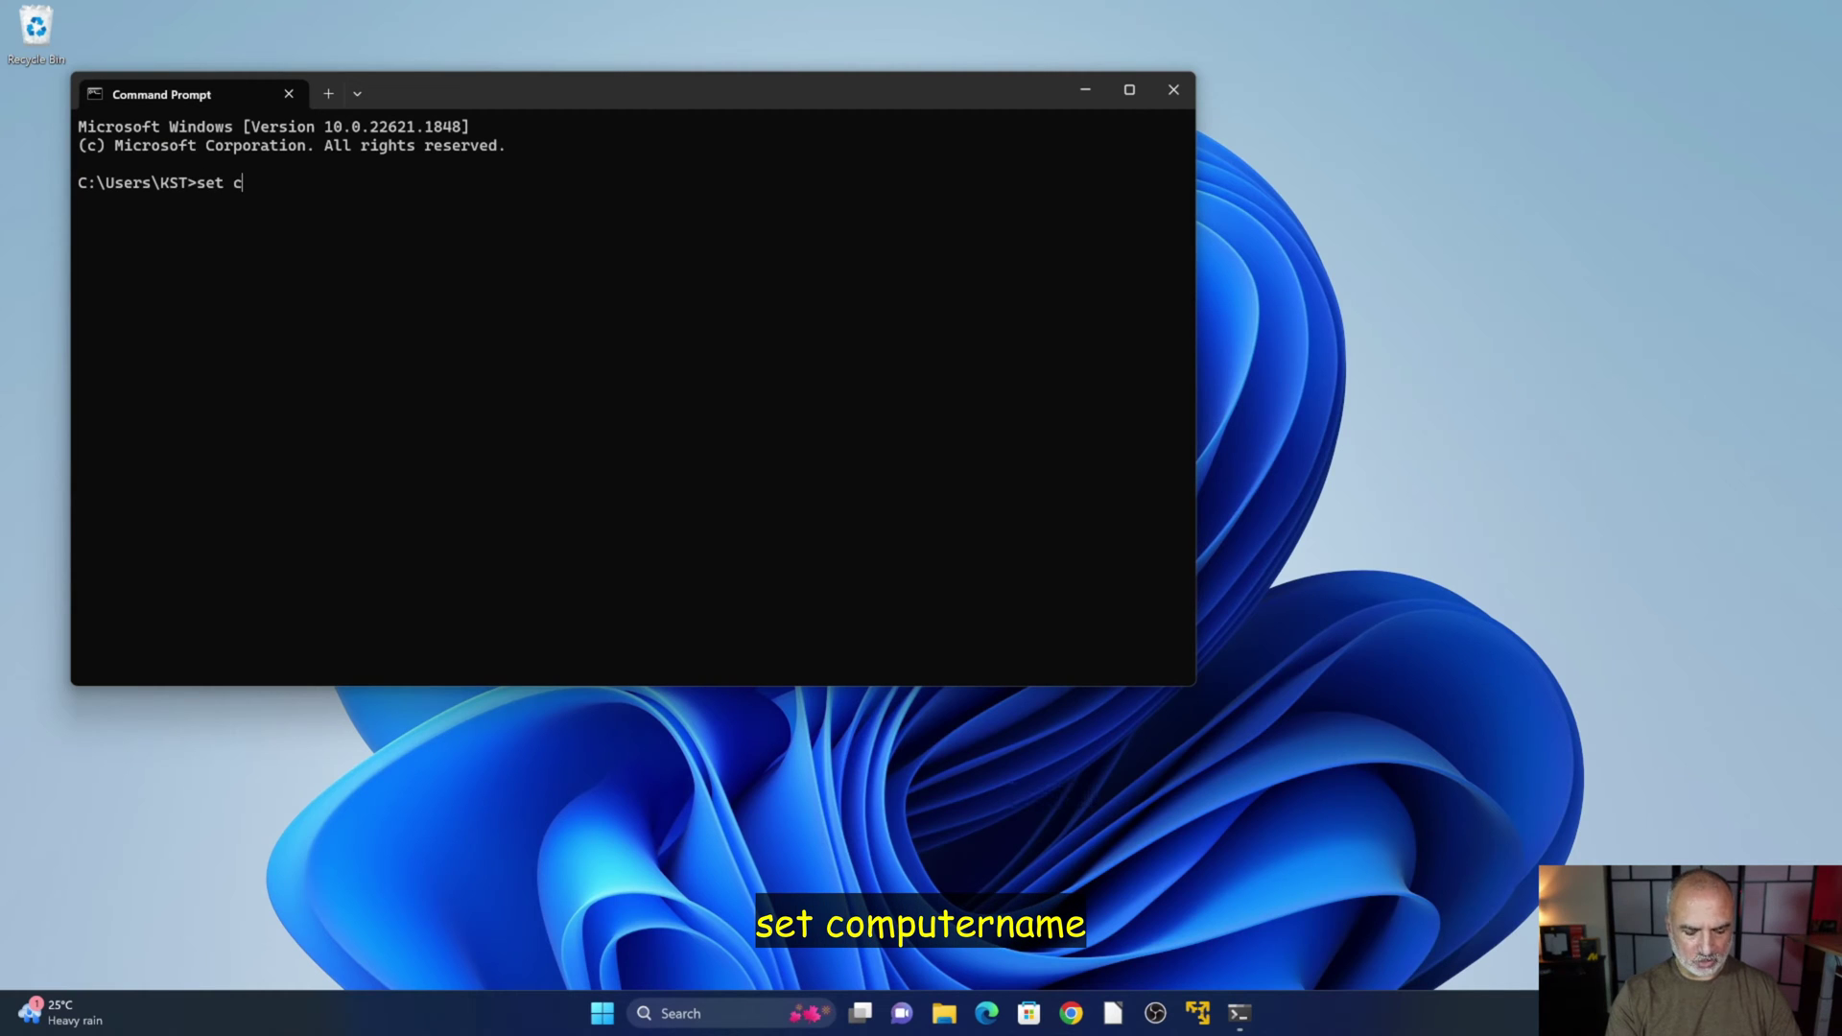
type("omputername")
key("Return")
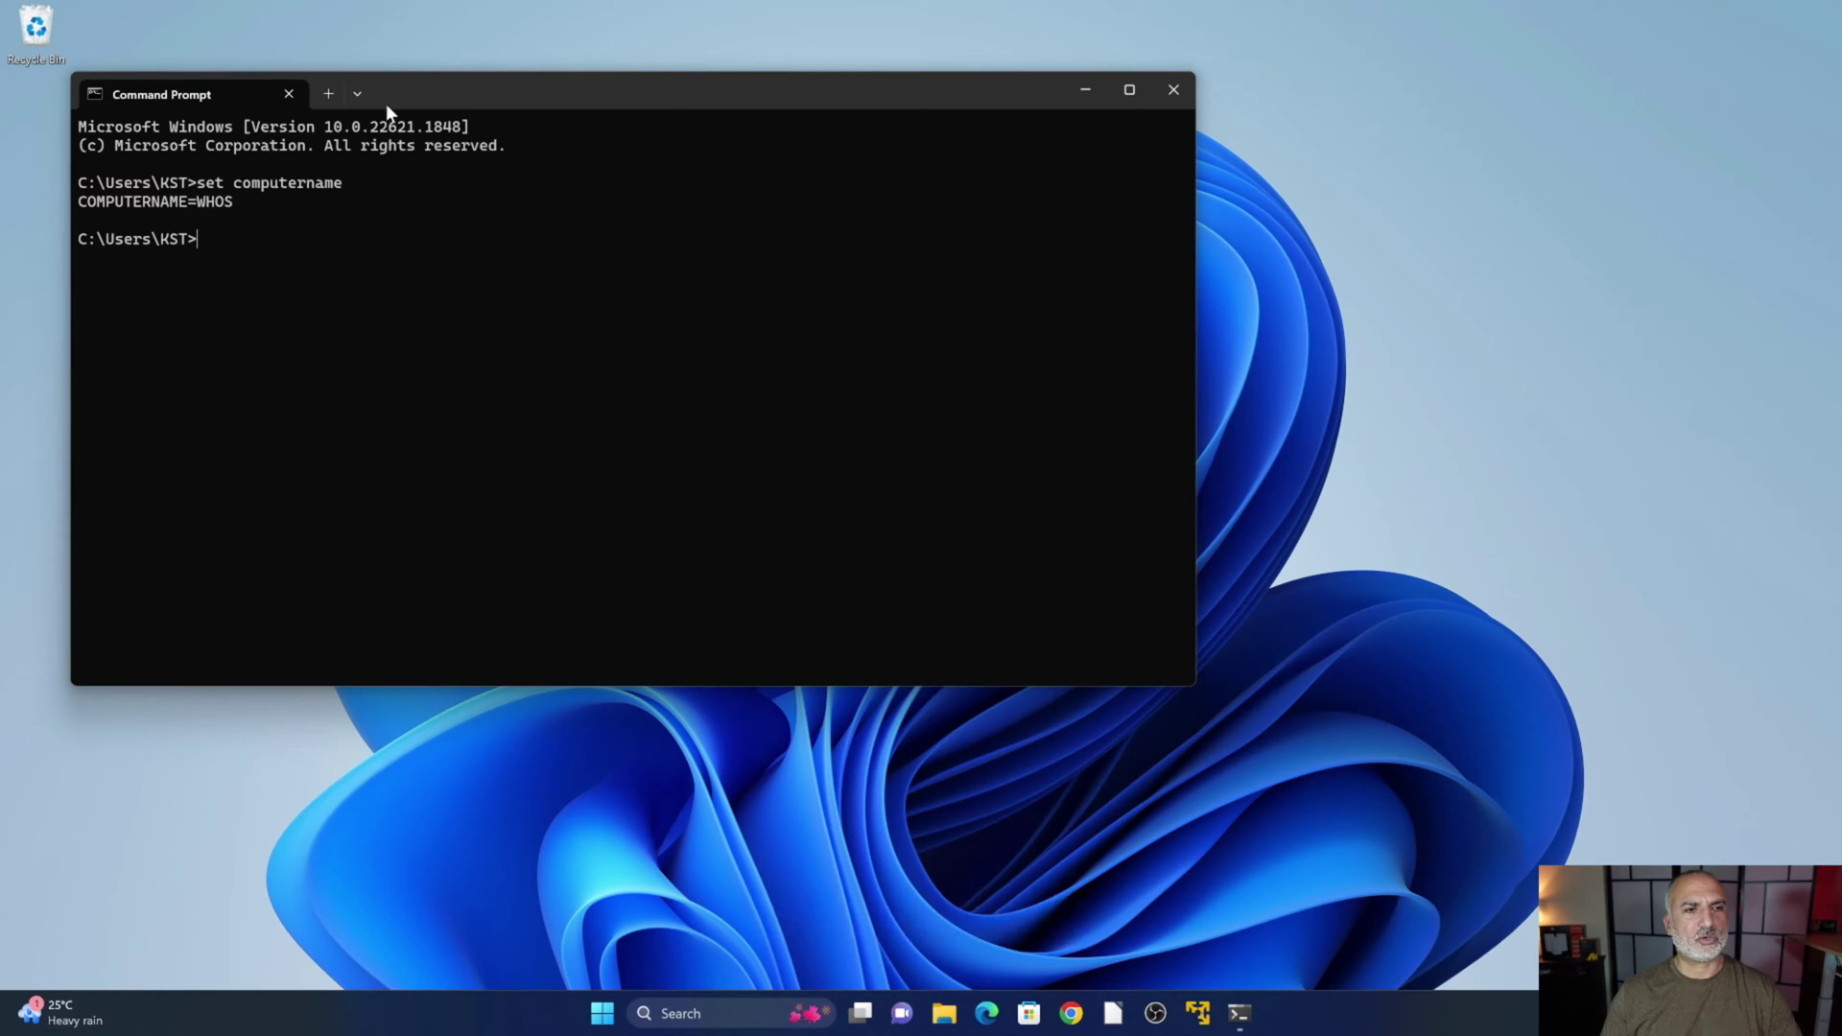
mouse_move(752, 9)
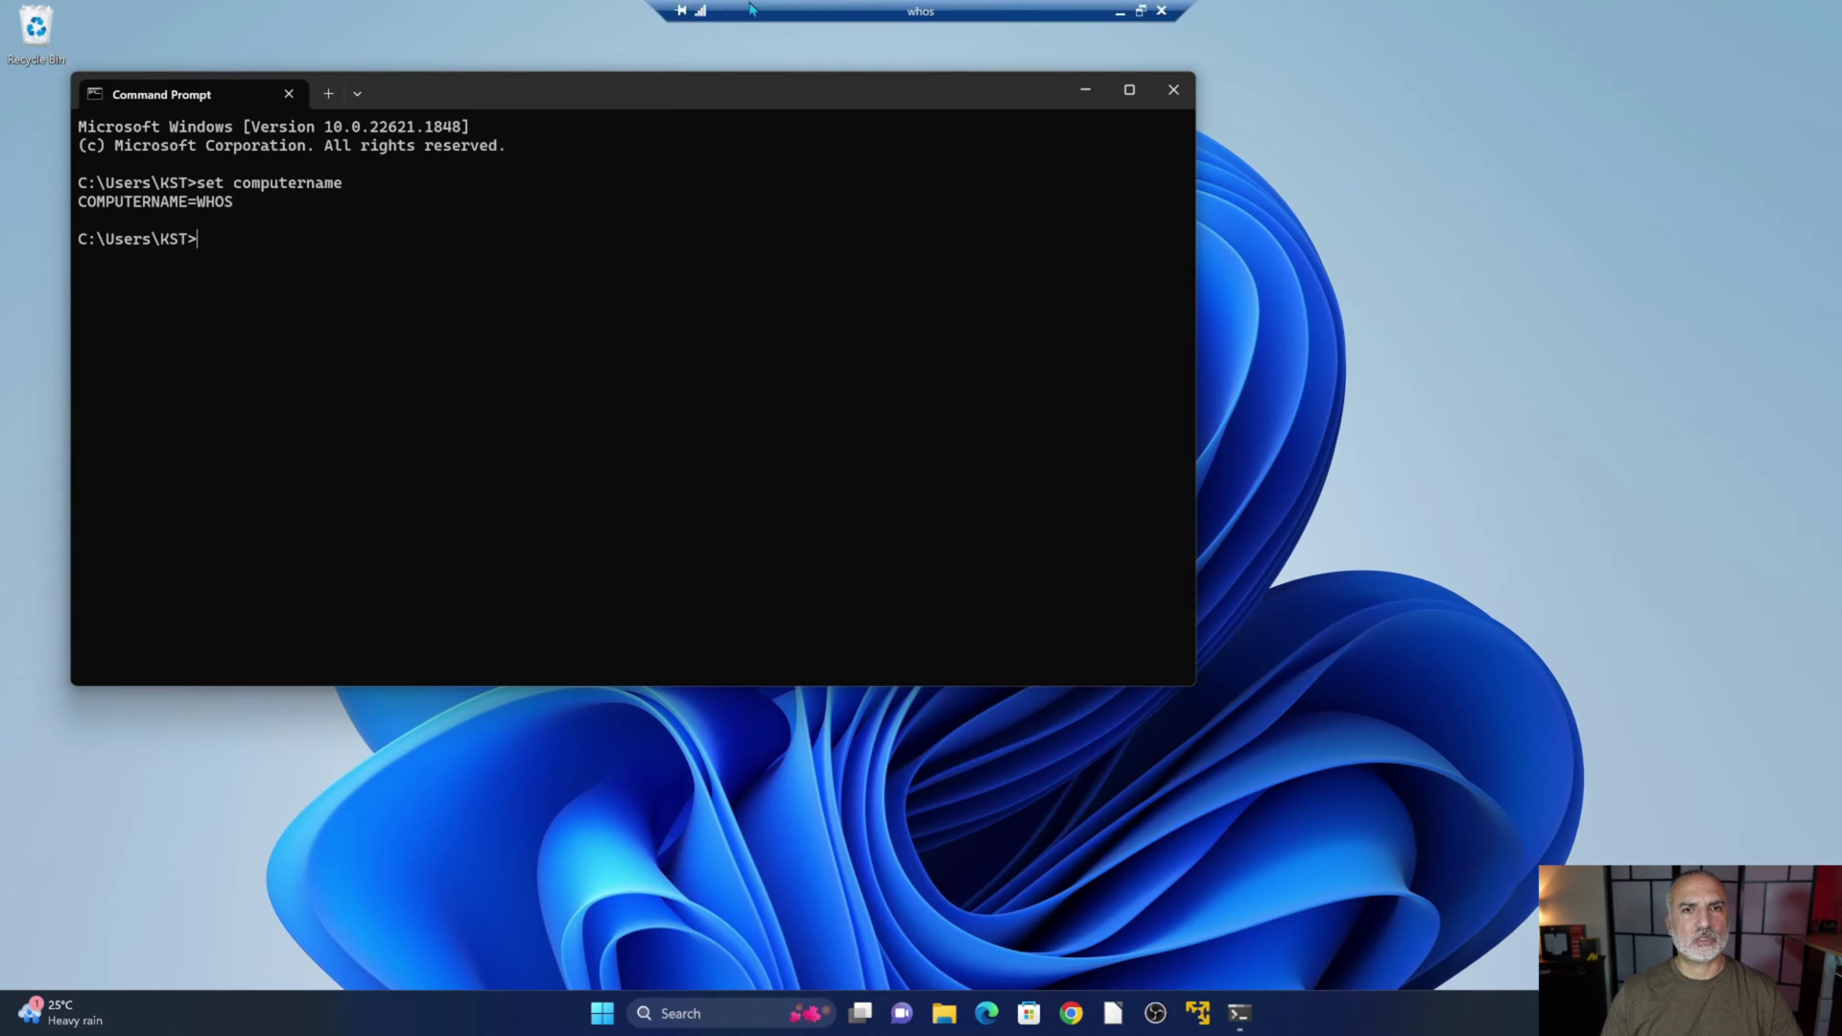
- Replace WORKGROUP with whos as the Samba sync entry's Server Name
left_click(1117, 13)
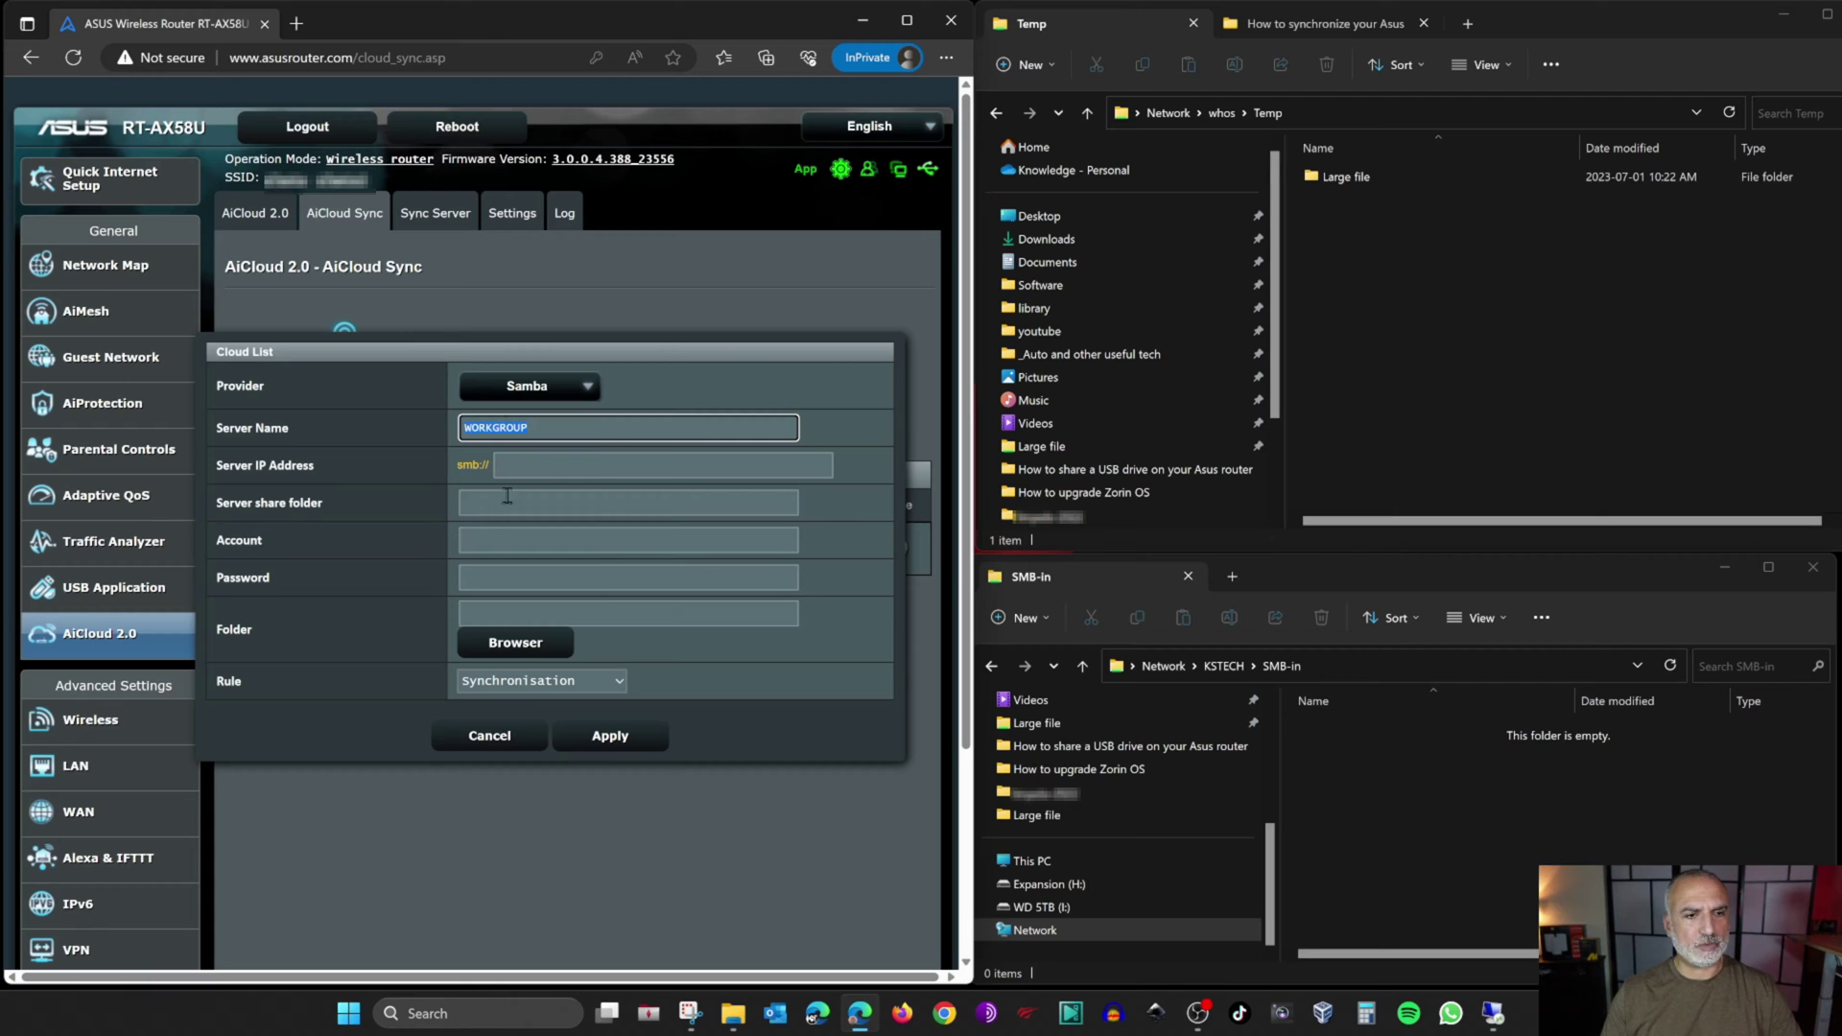
type("whos")
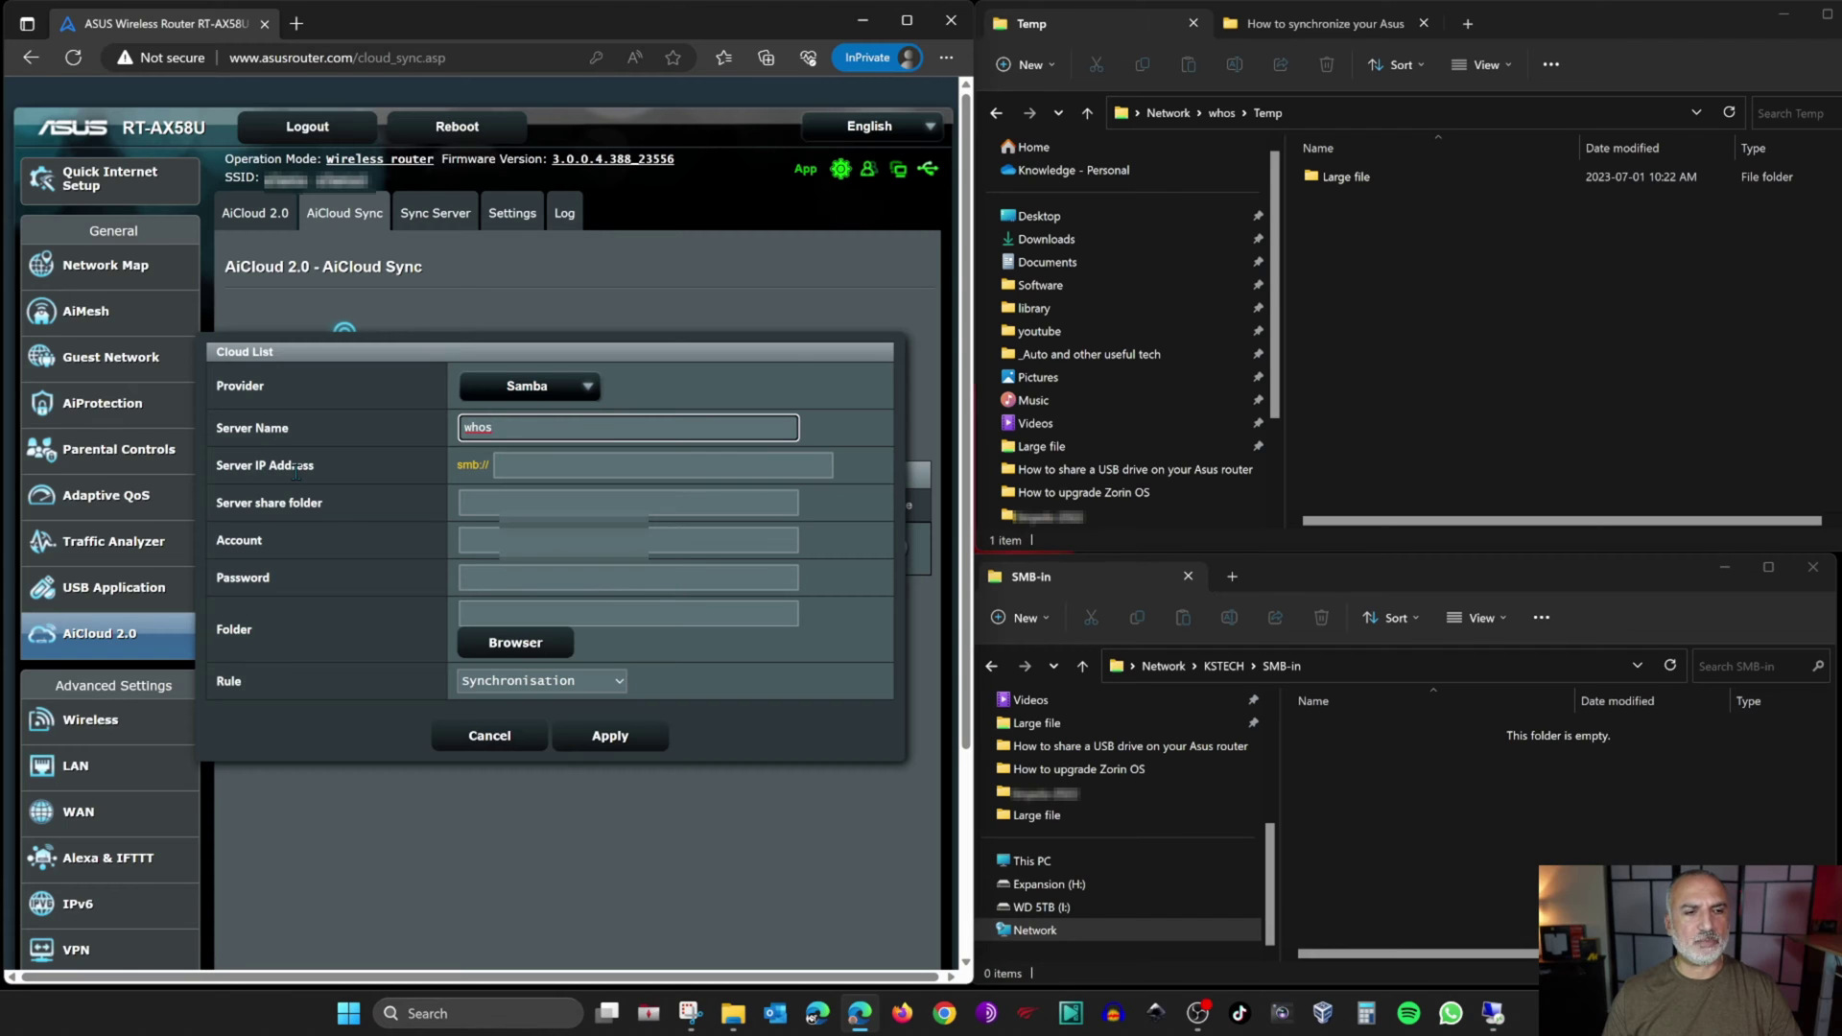
left_click(546, 464)
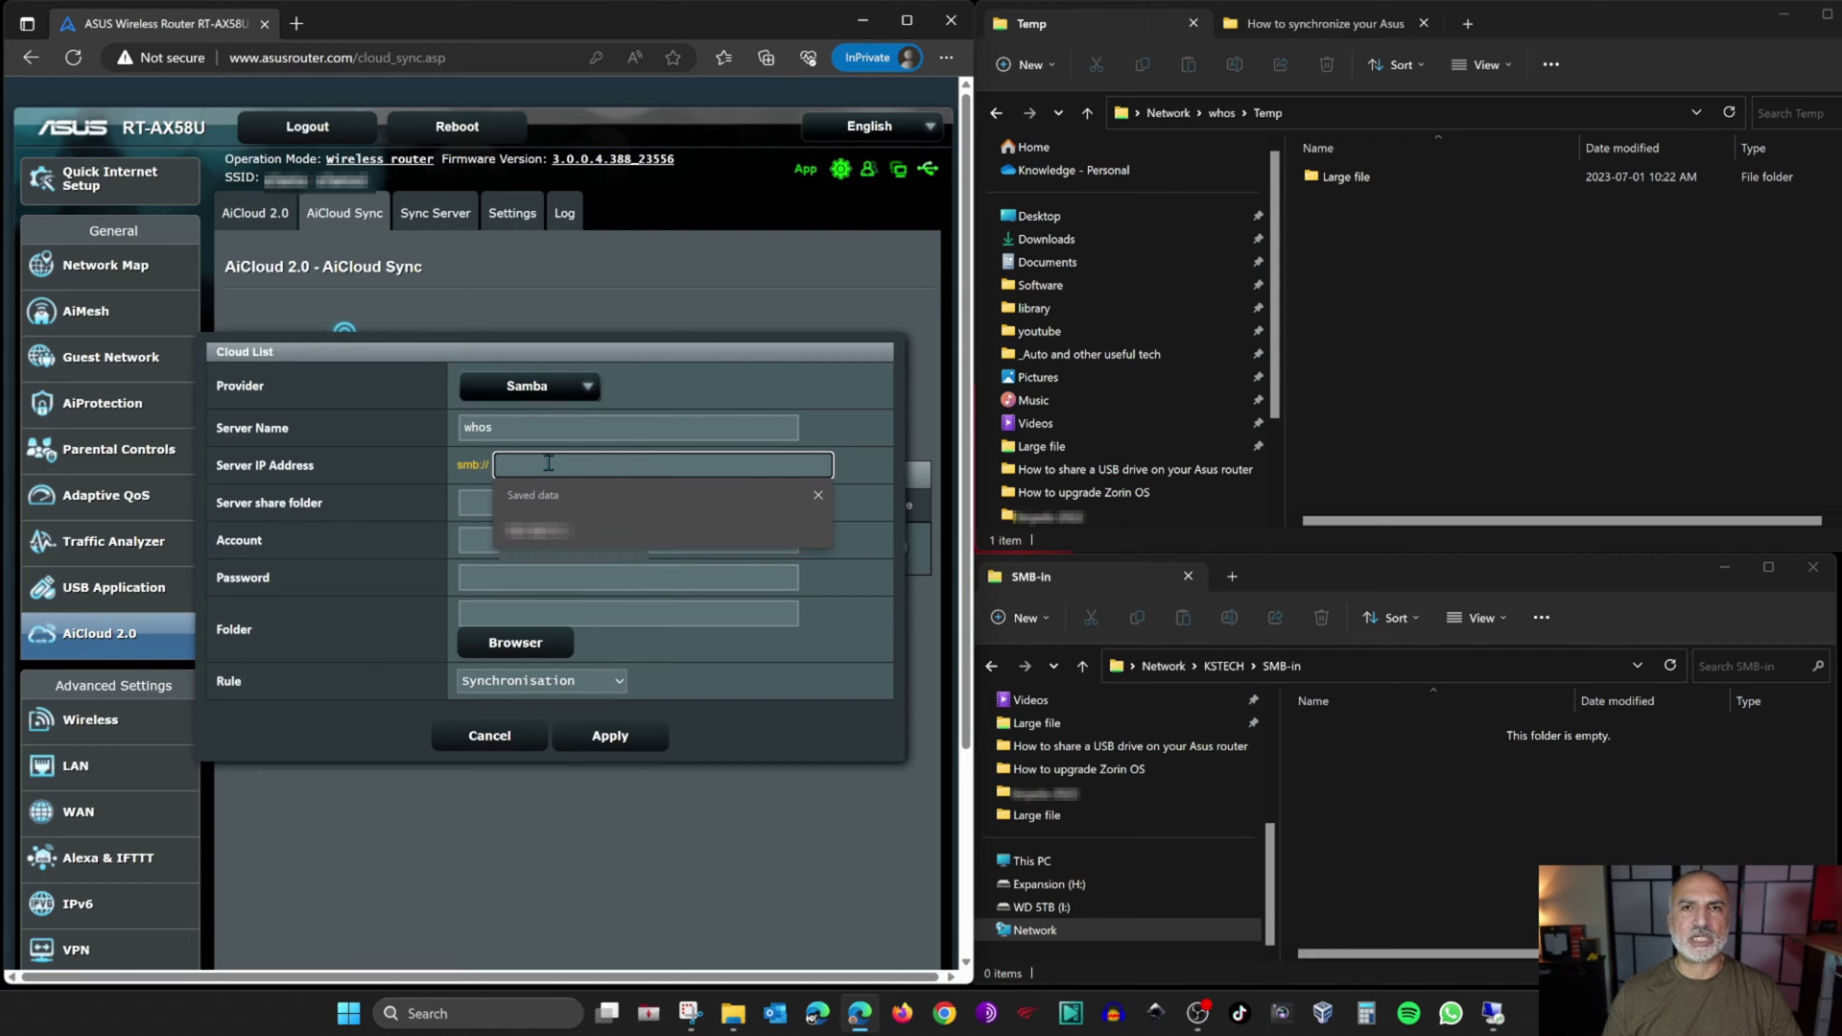
left_click(819, 495)
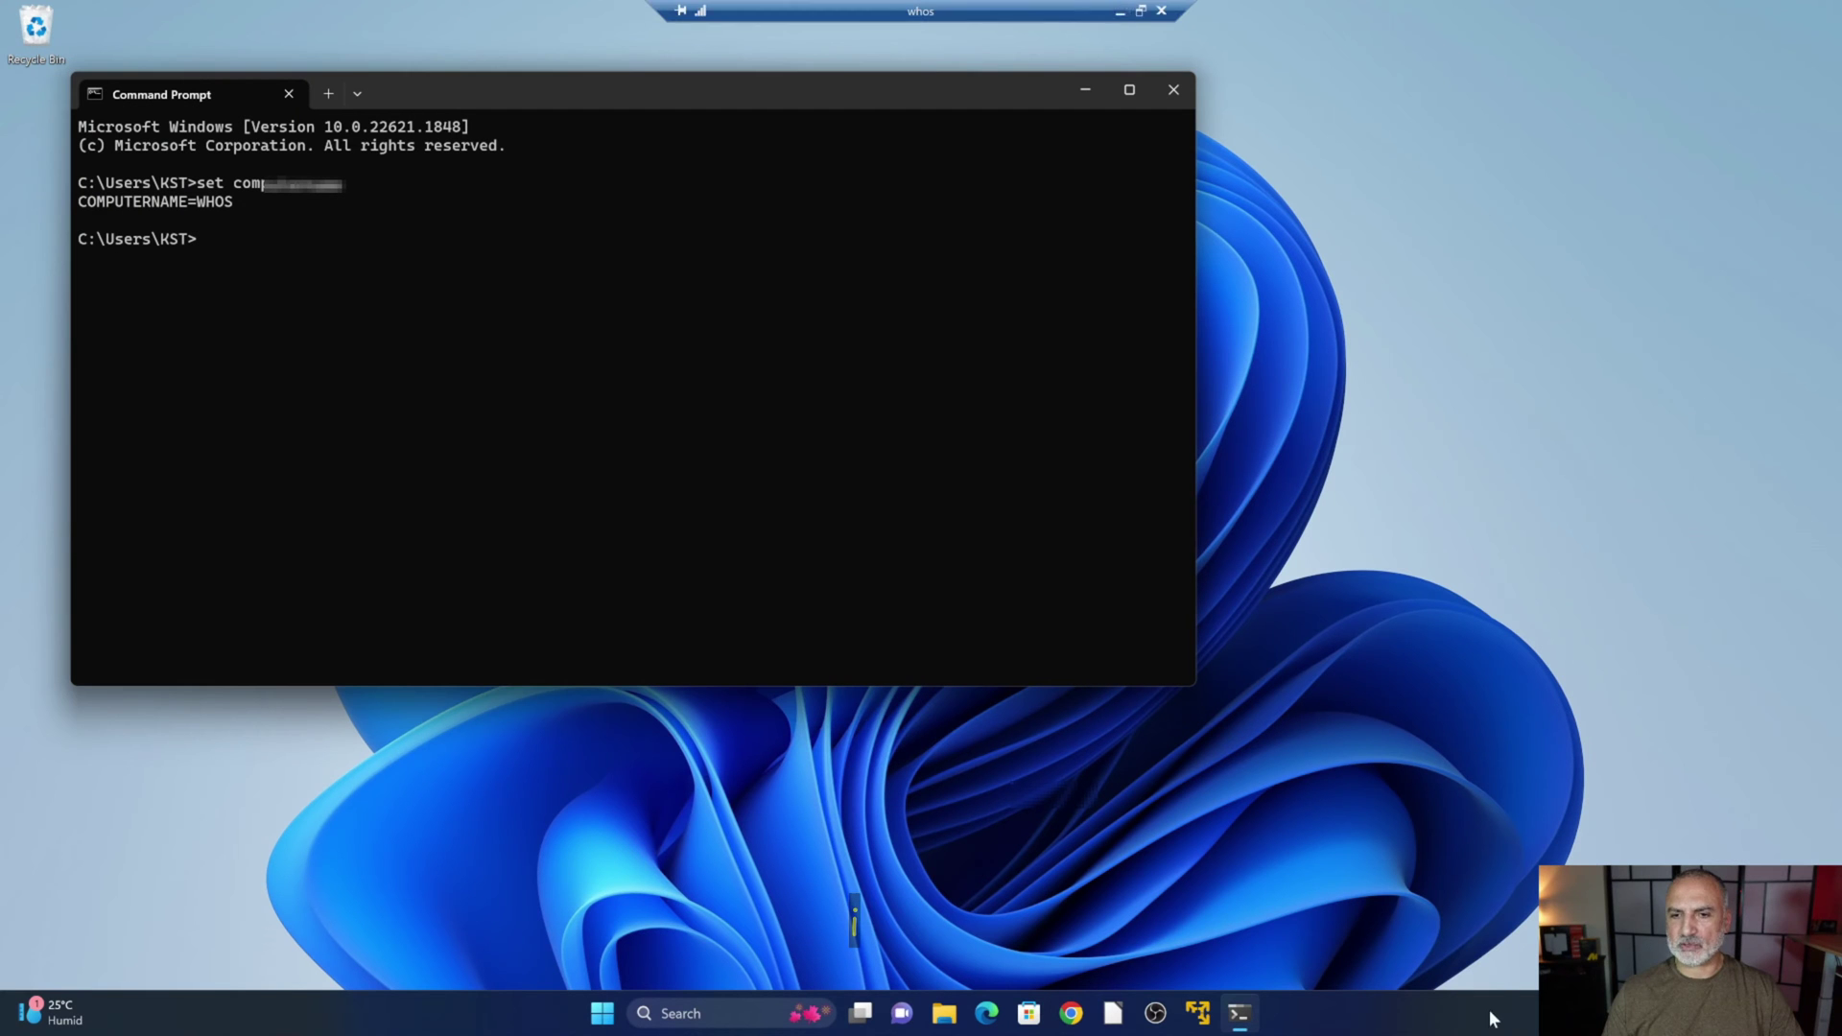
- Find the PC's IPv4 address with ipconfig and enter 192.168.69.128 as the Server IP Address
type("ipconfig")
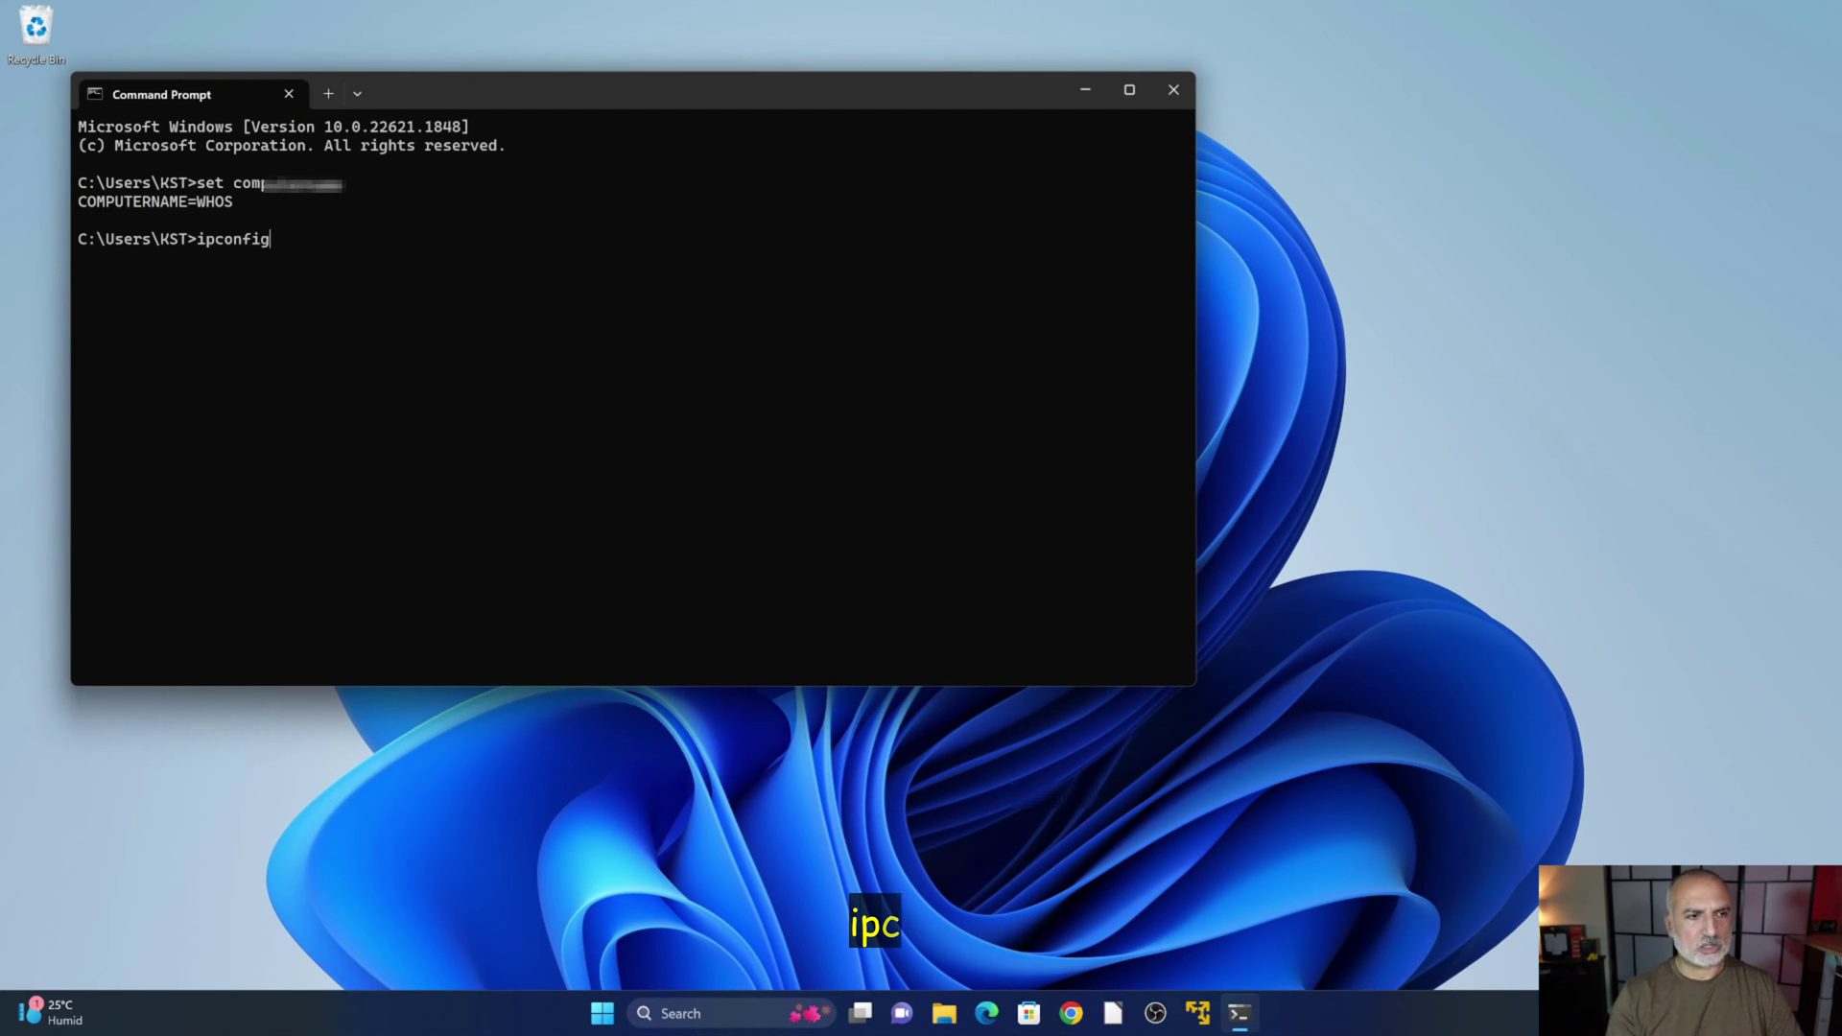
key("Return")
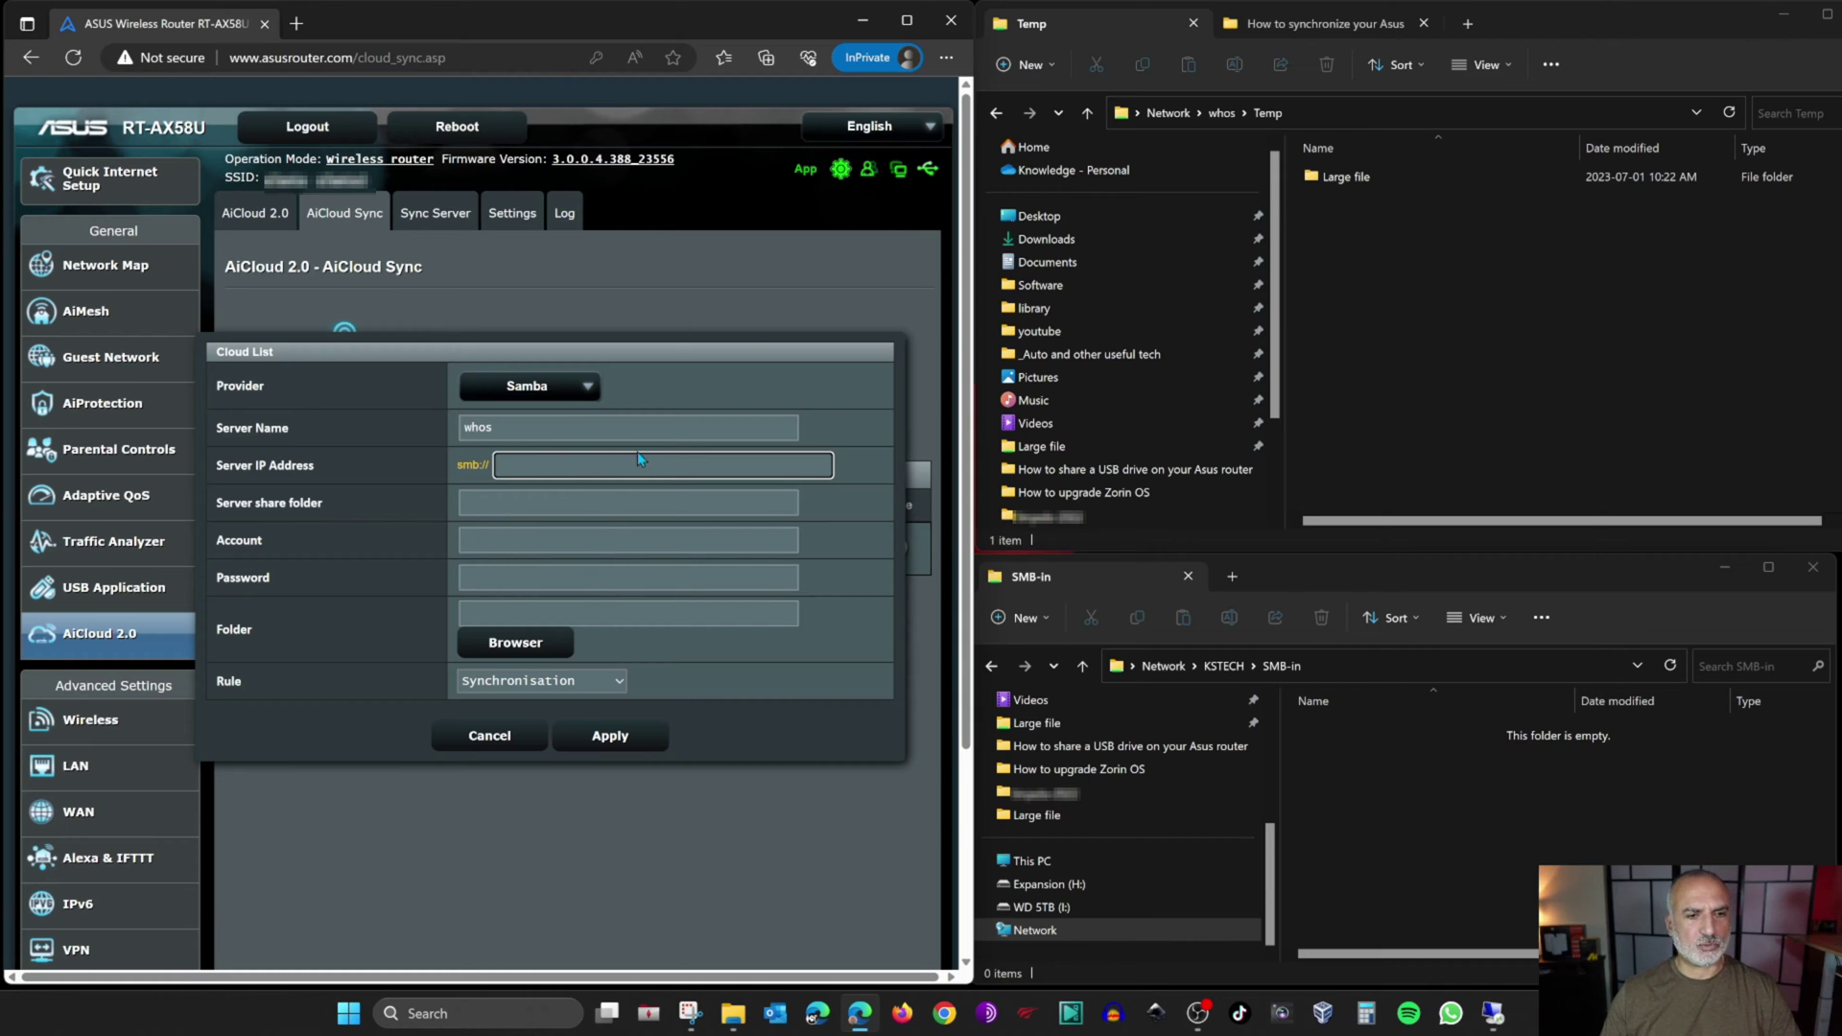
type("192.168.69.128")
key("Tab")
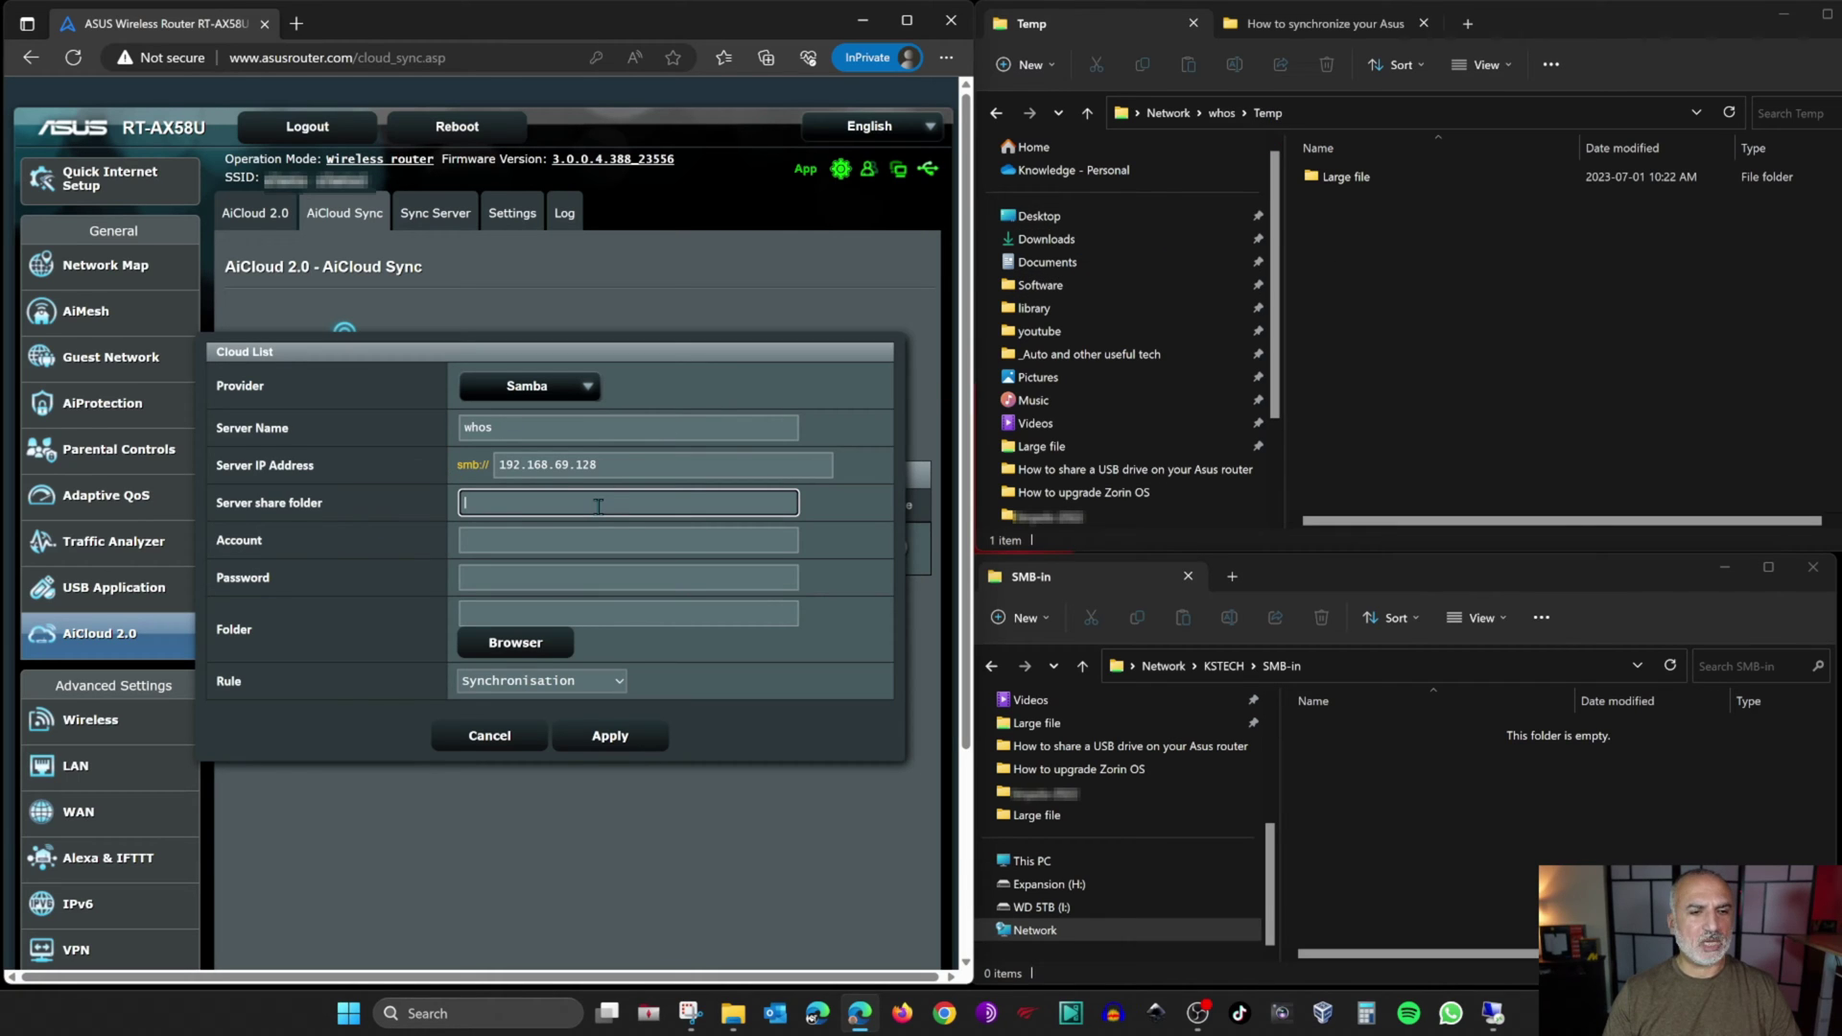
- Enter Temp as the share folder, then fill in the PC account's user name and password
type("Temp")
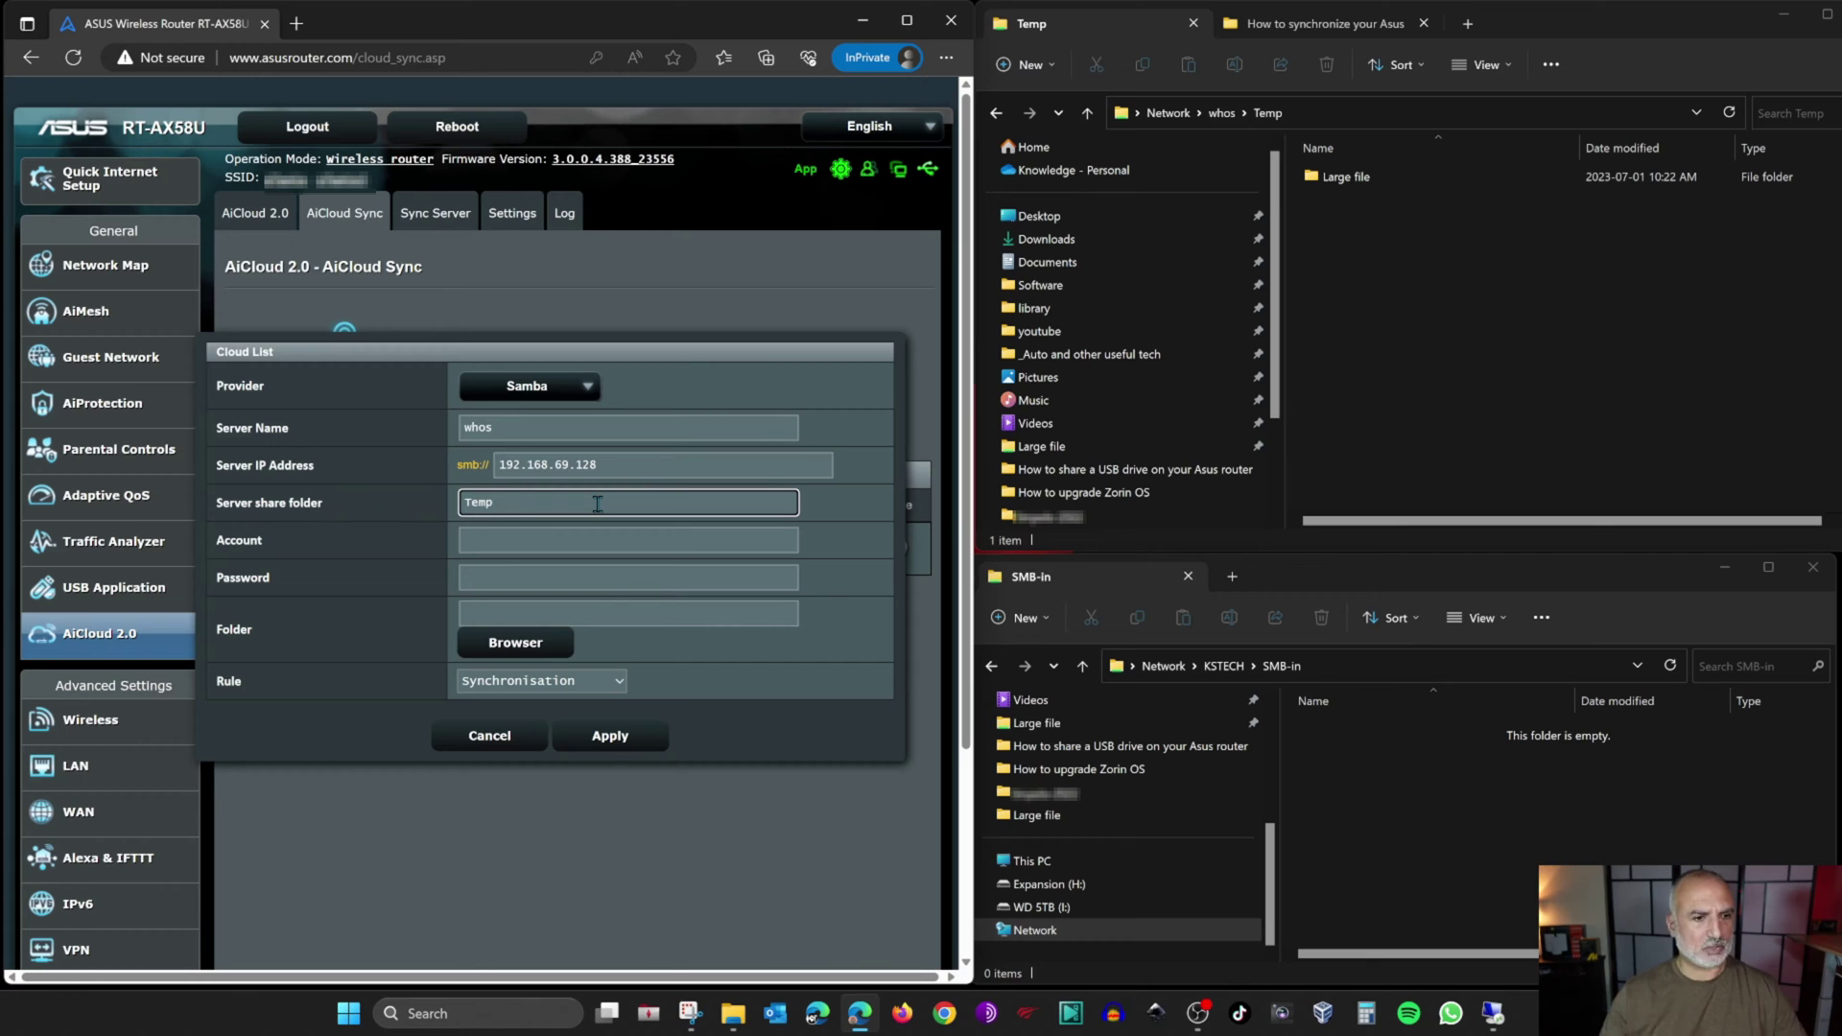
key("Tab")
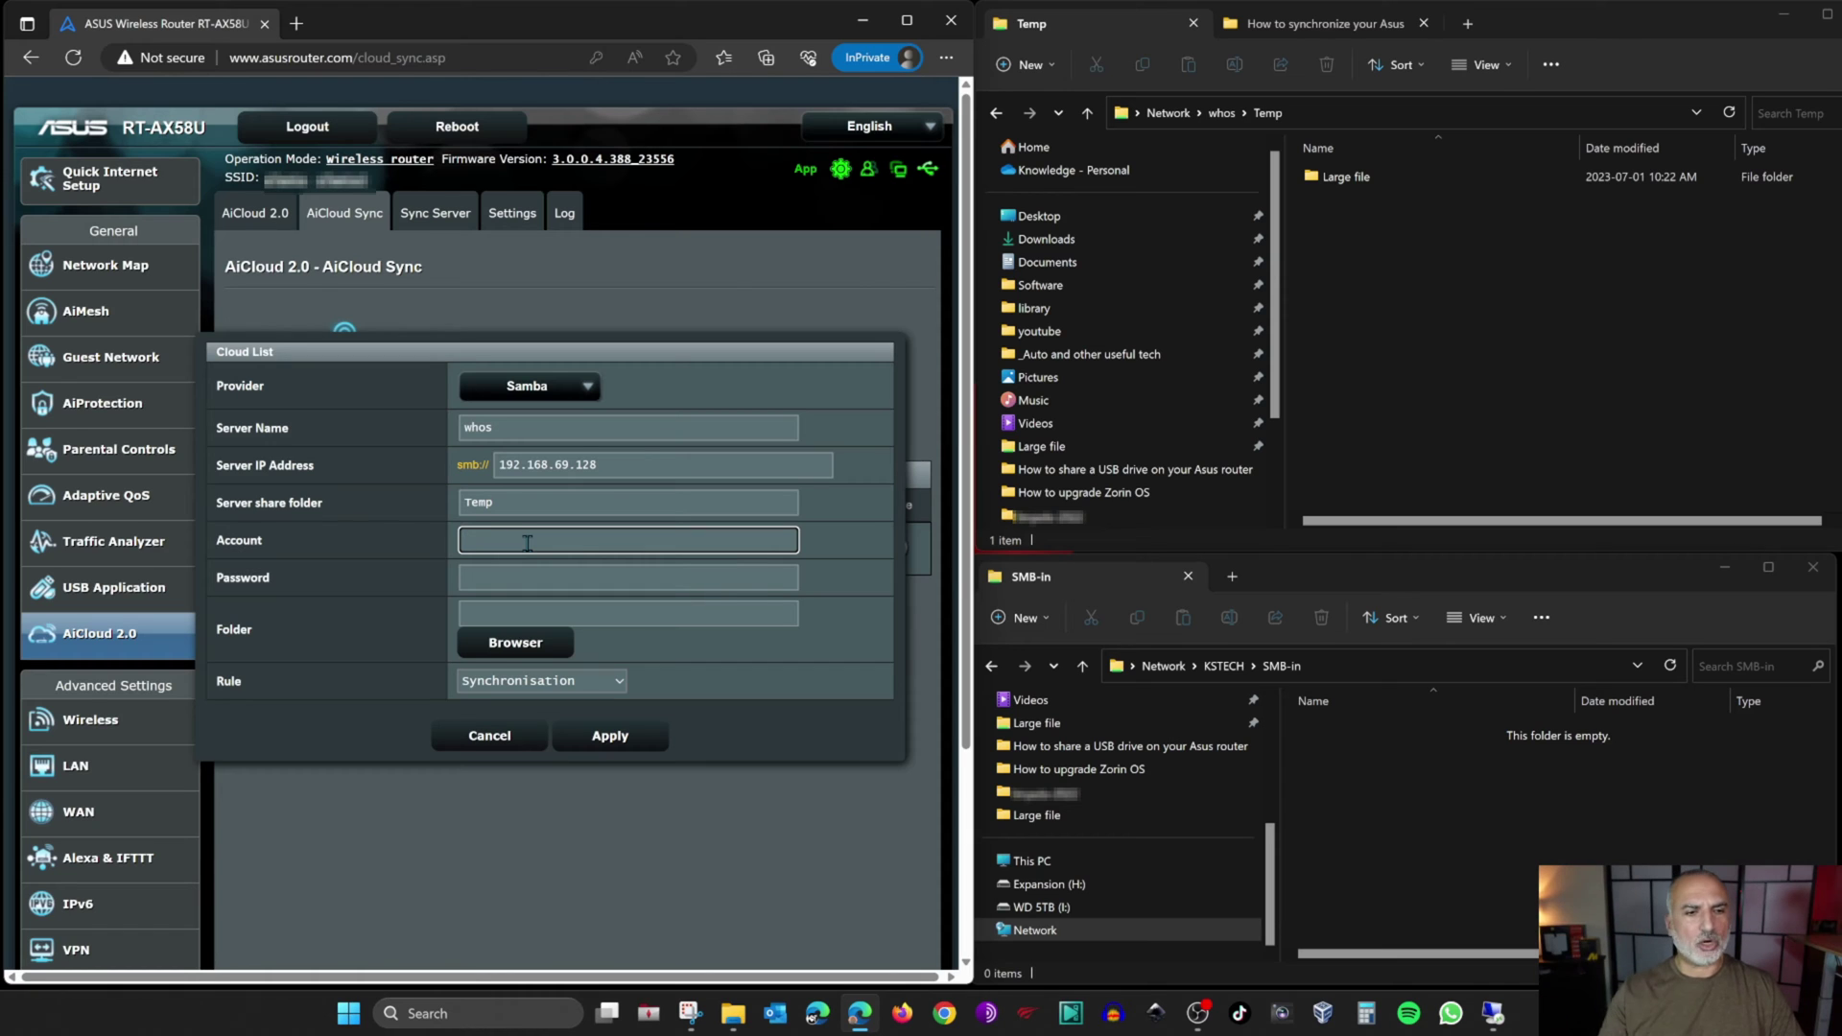
type("kst")
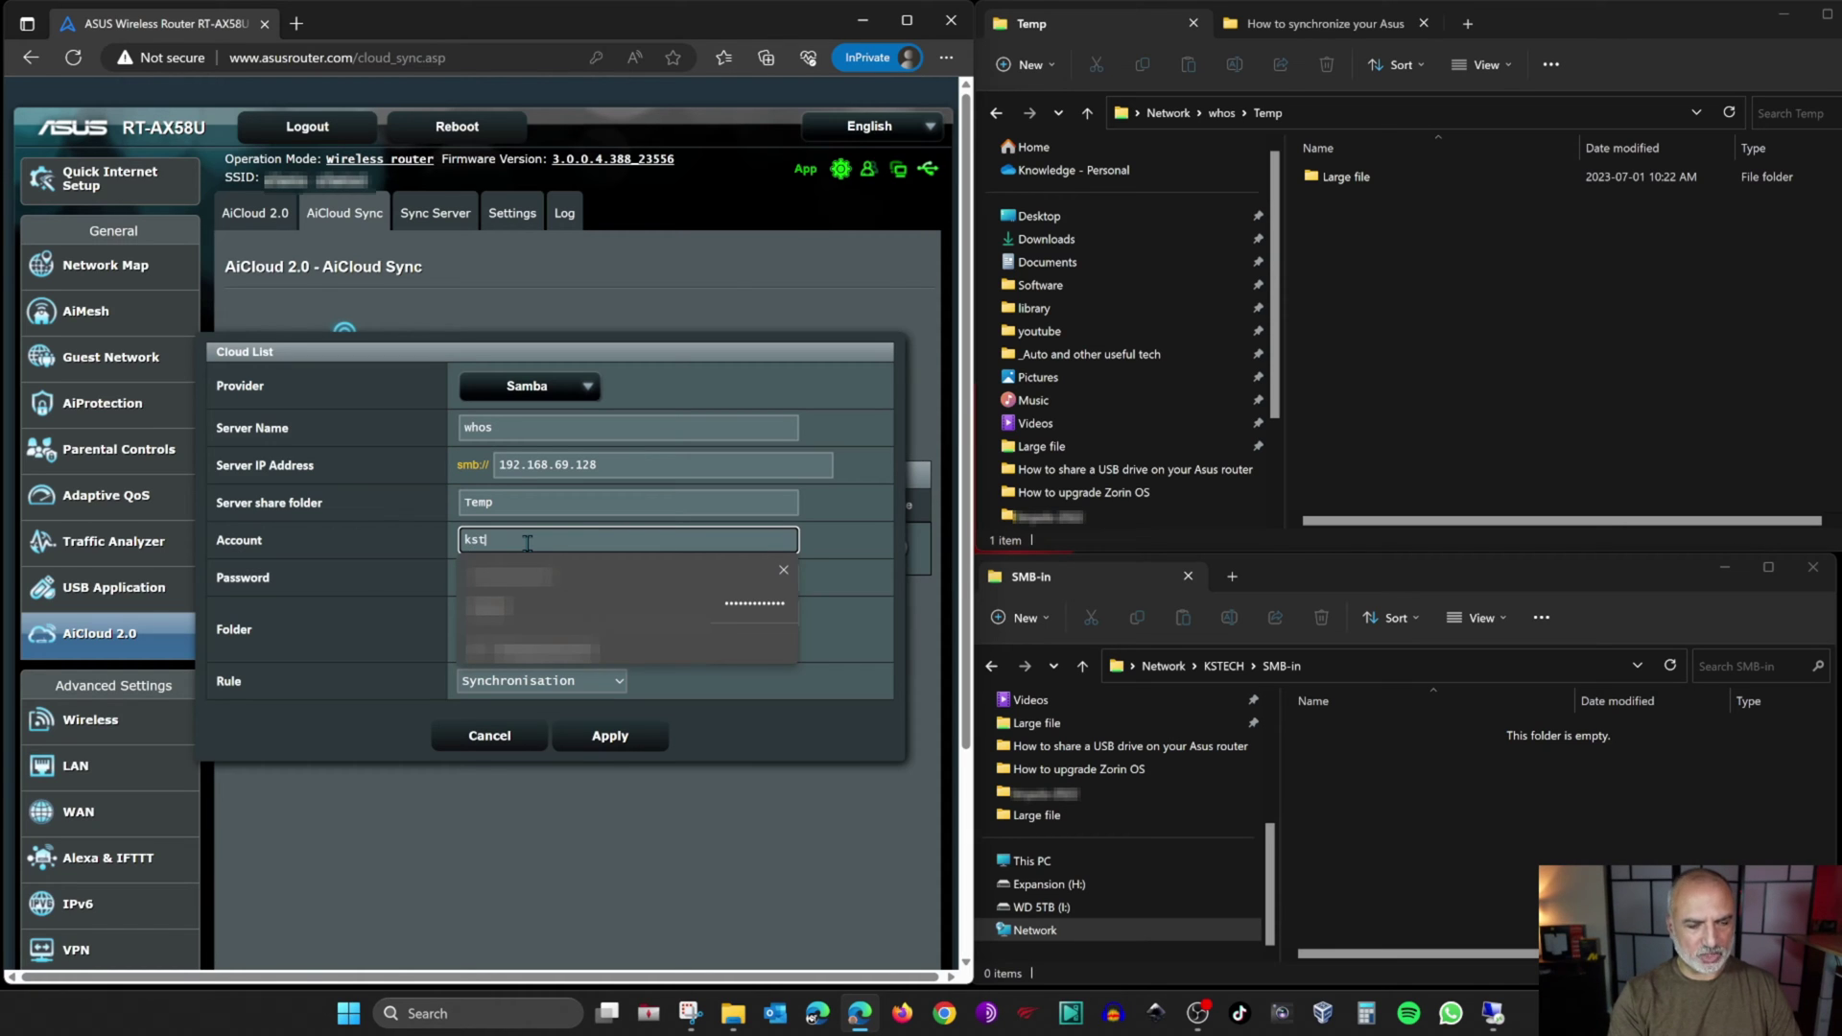
left_click(784, 570)
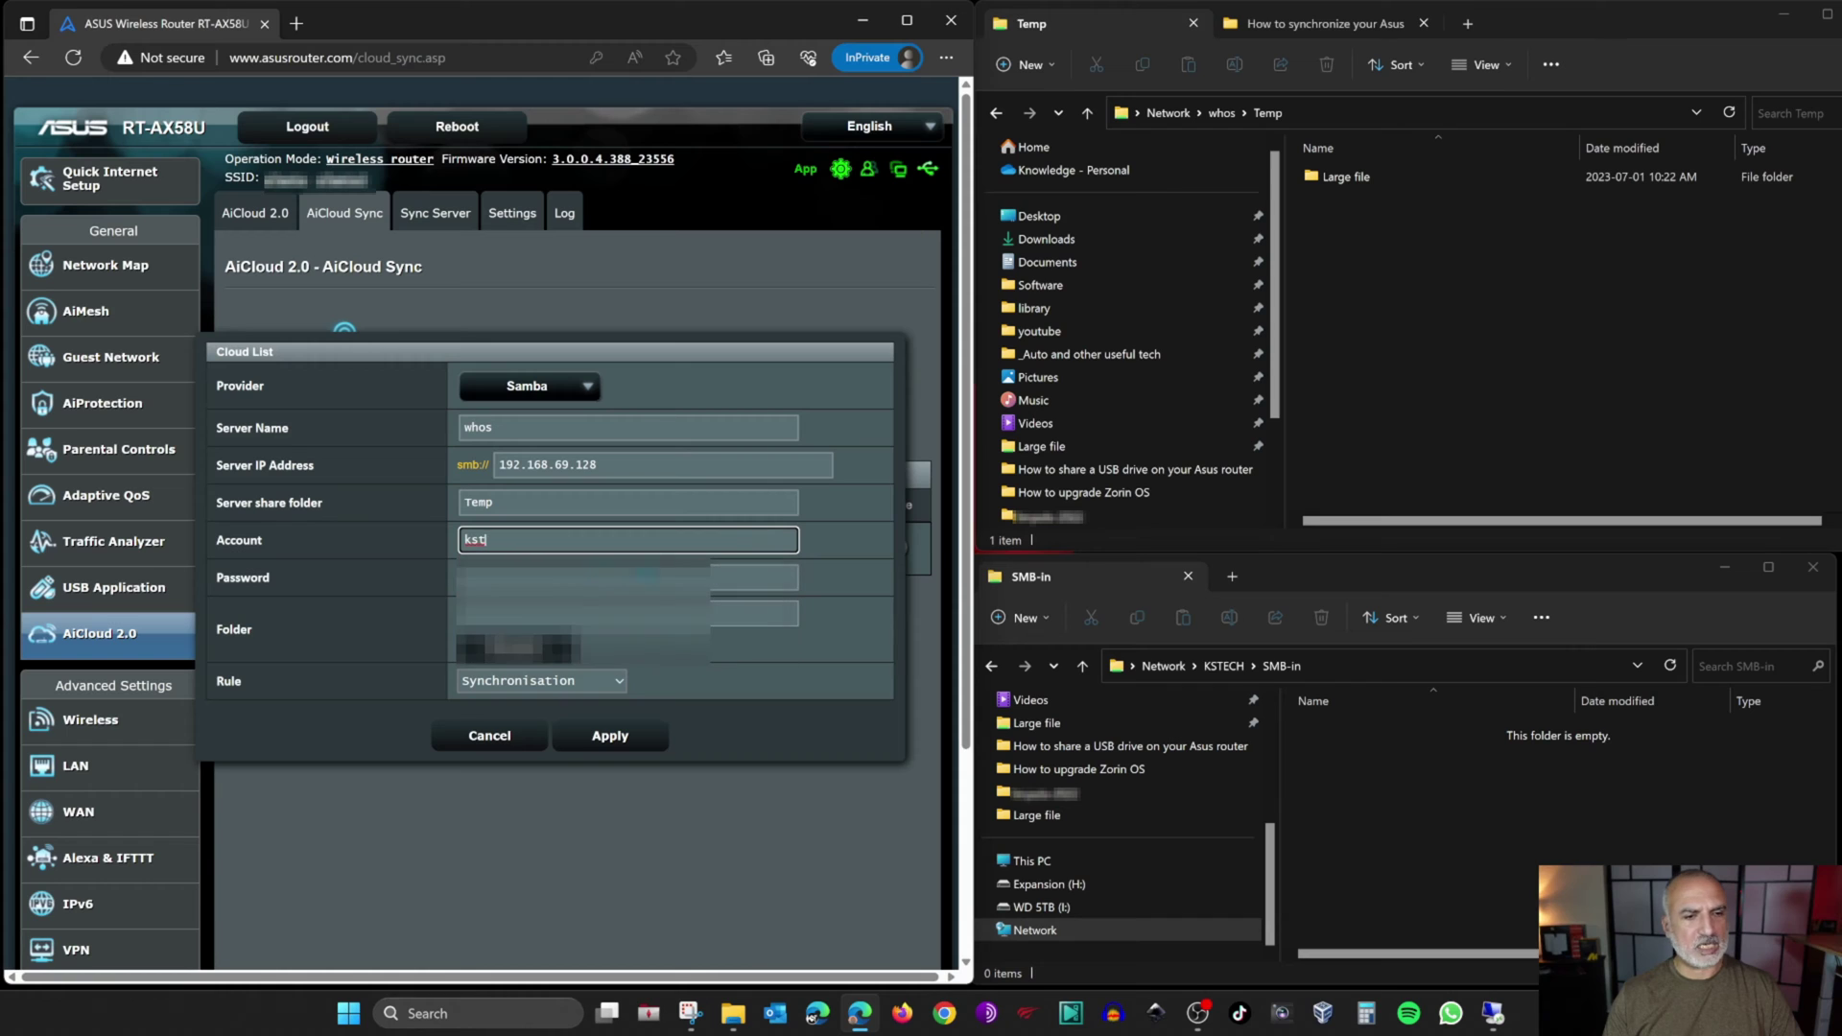
left_click(573, 573)
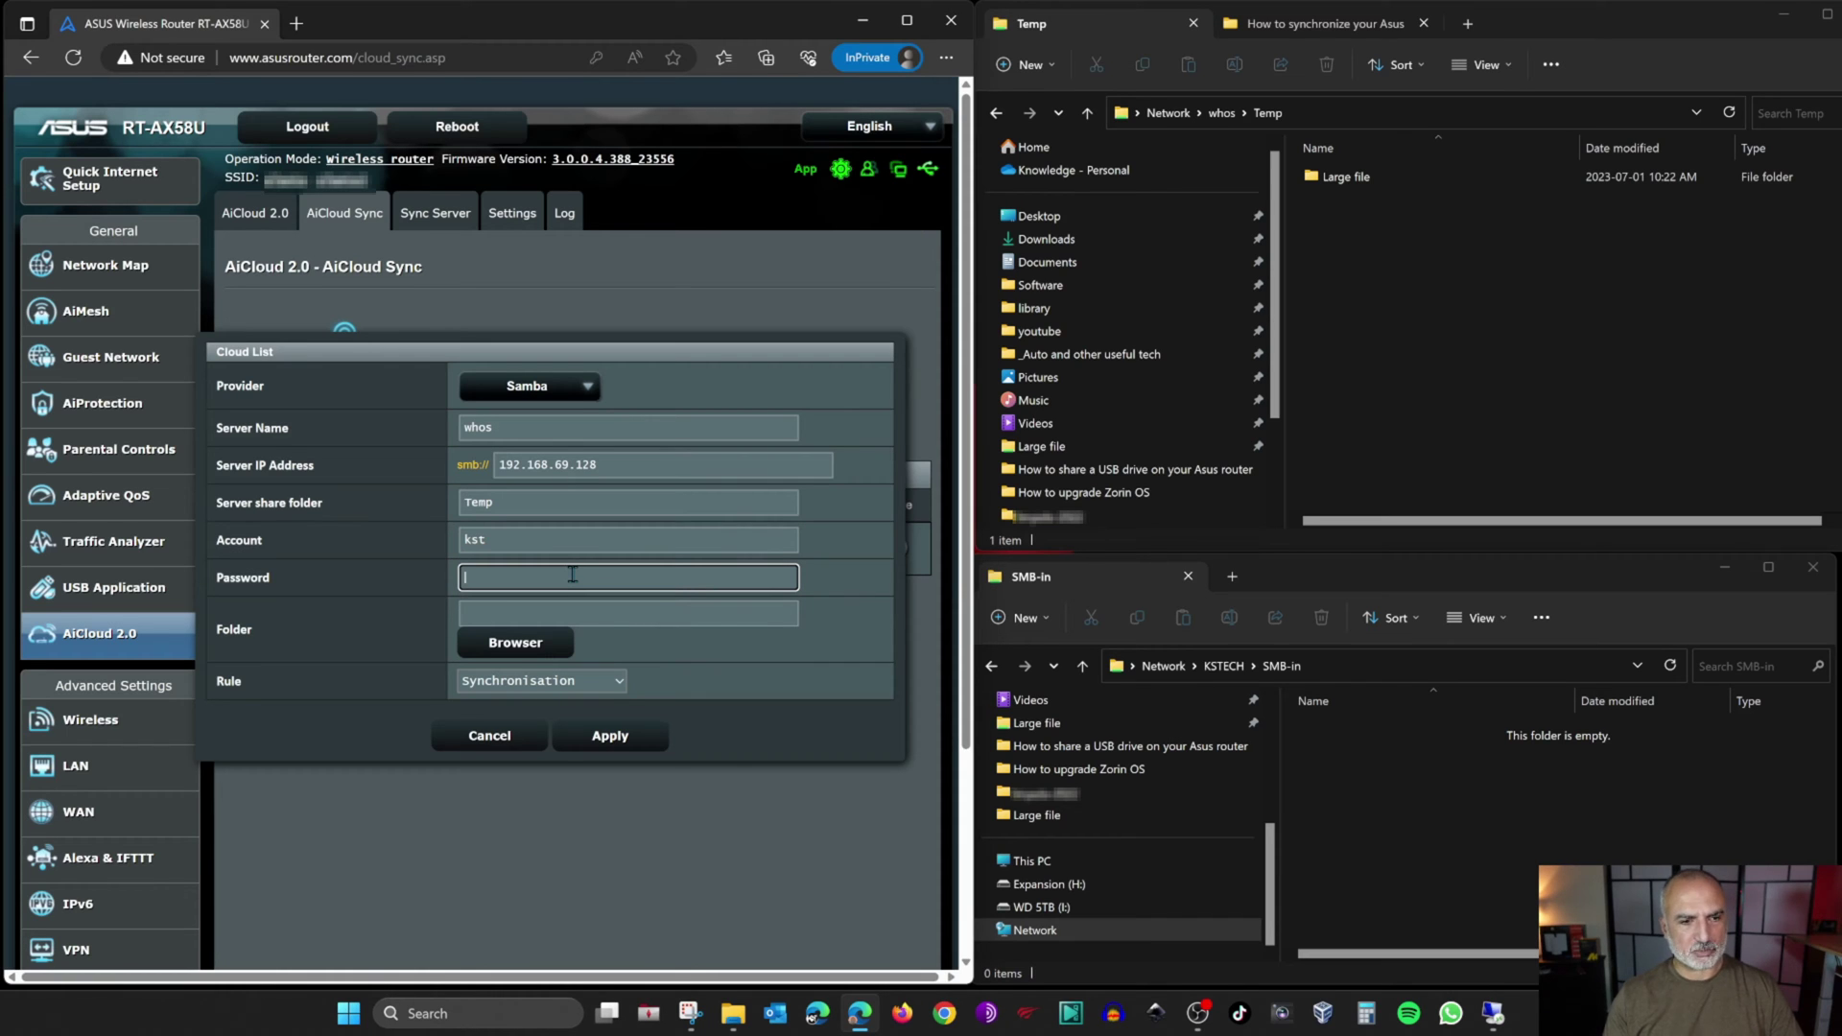
key("ctrl+v")
key("Tab")
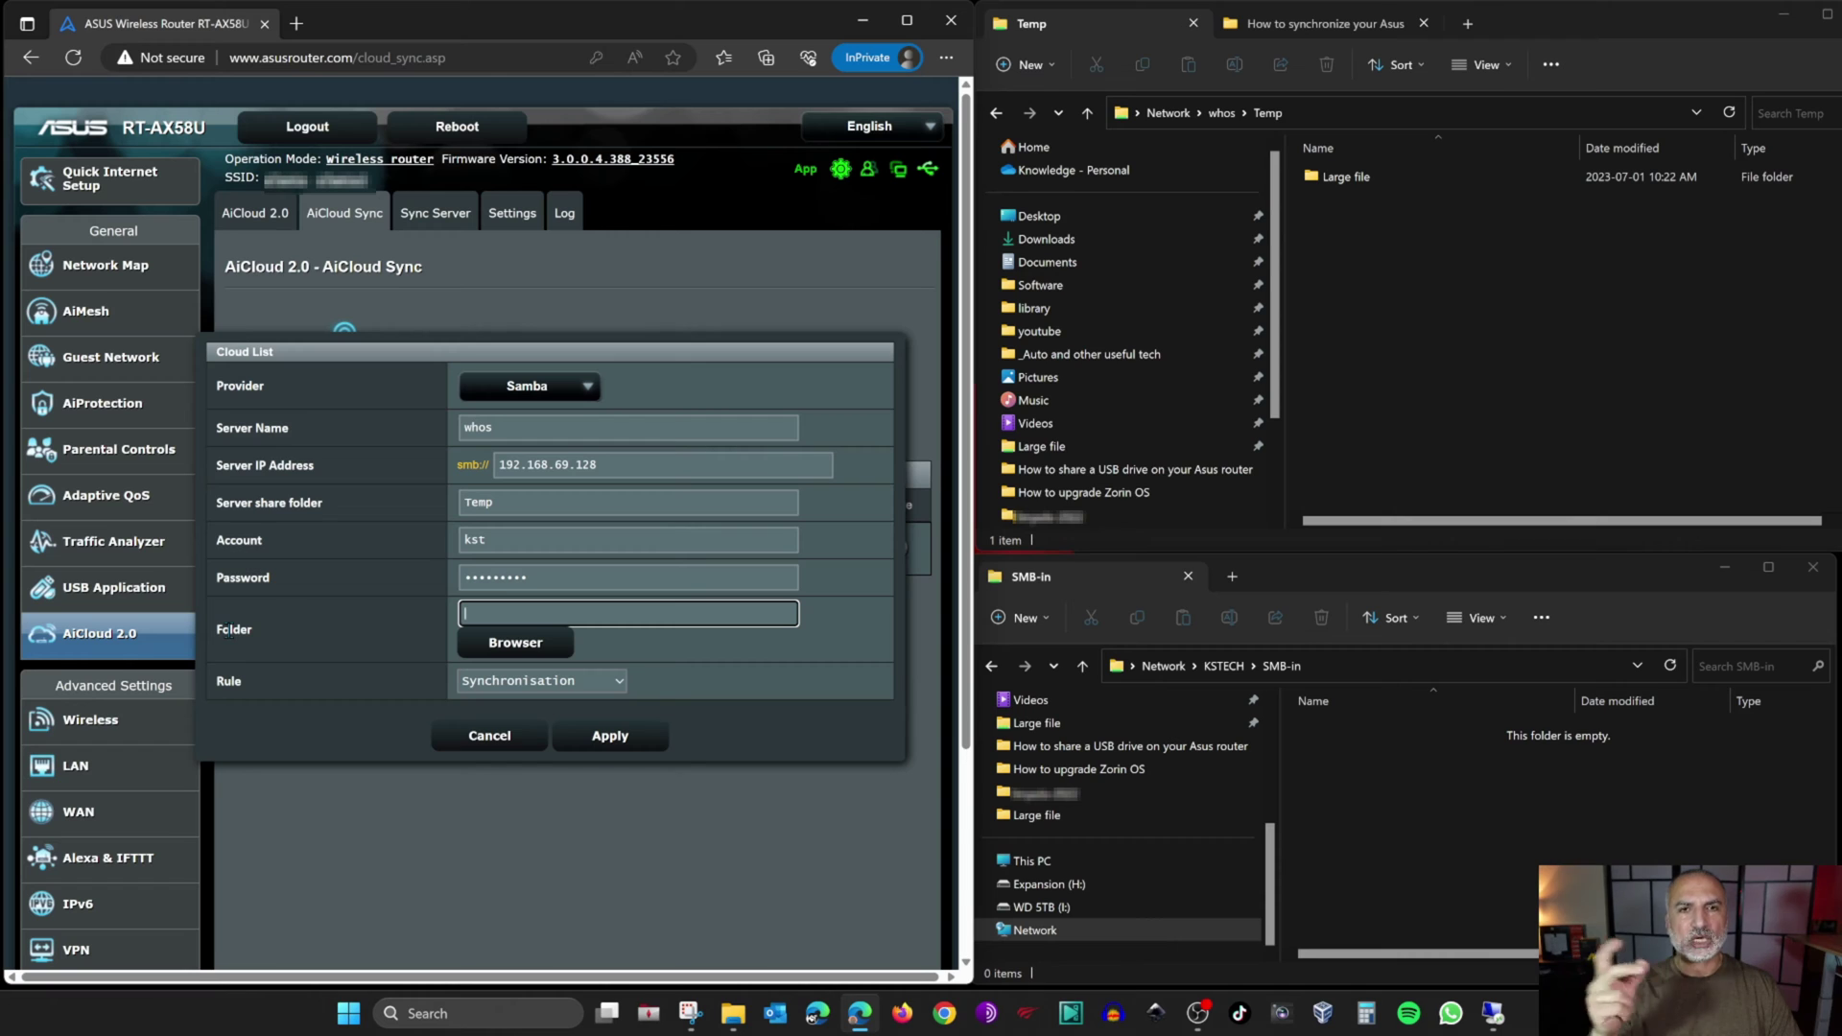
- Choose SMB-in under JMicron Tech > TopeSel256 as the sync folder
left_click(515, 643)
left_click(283, 402)
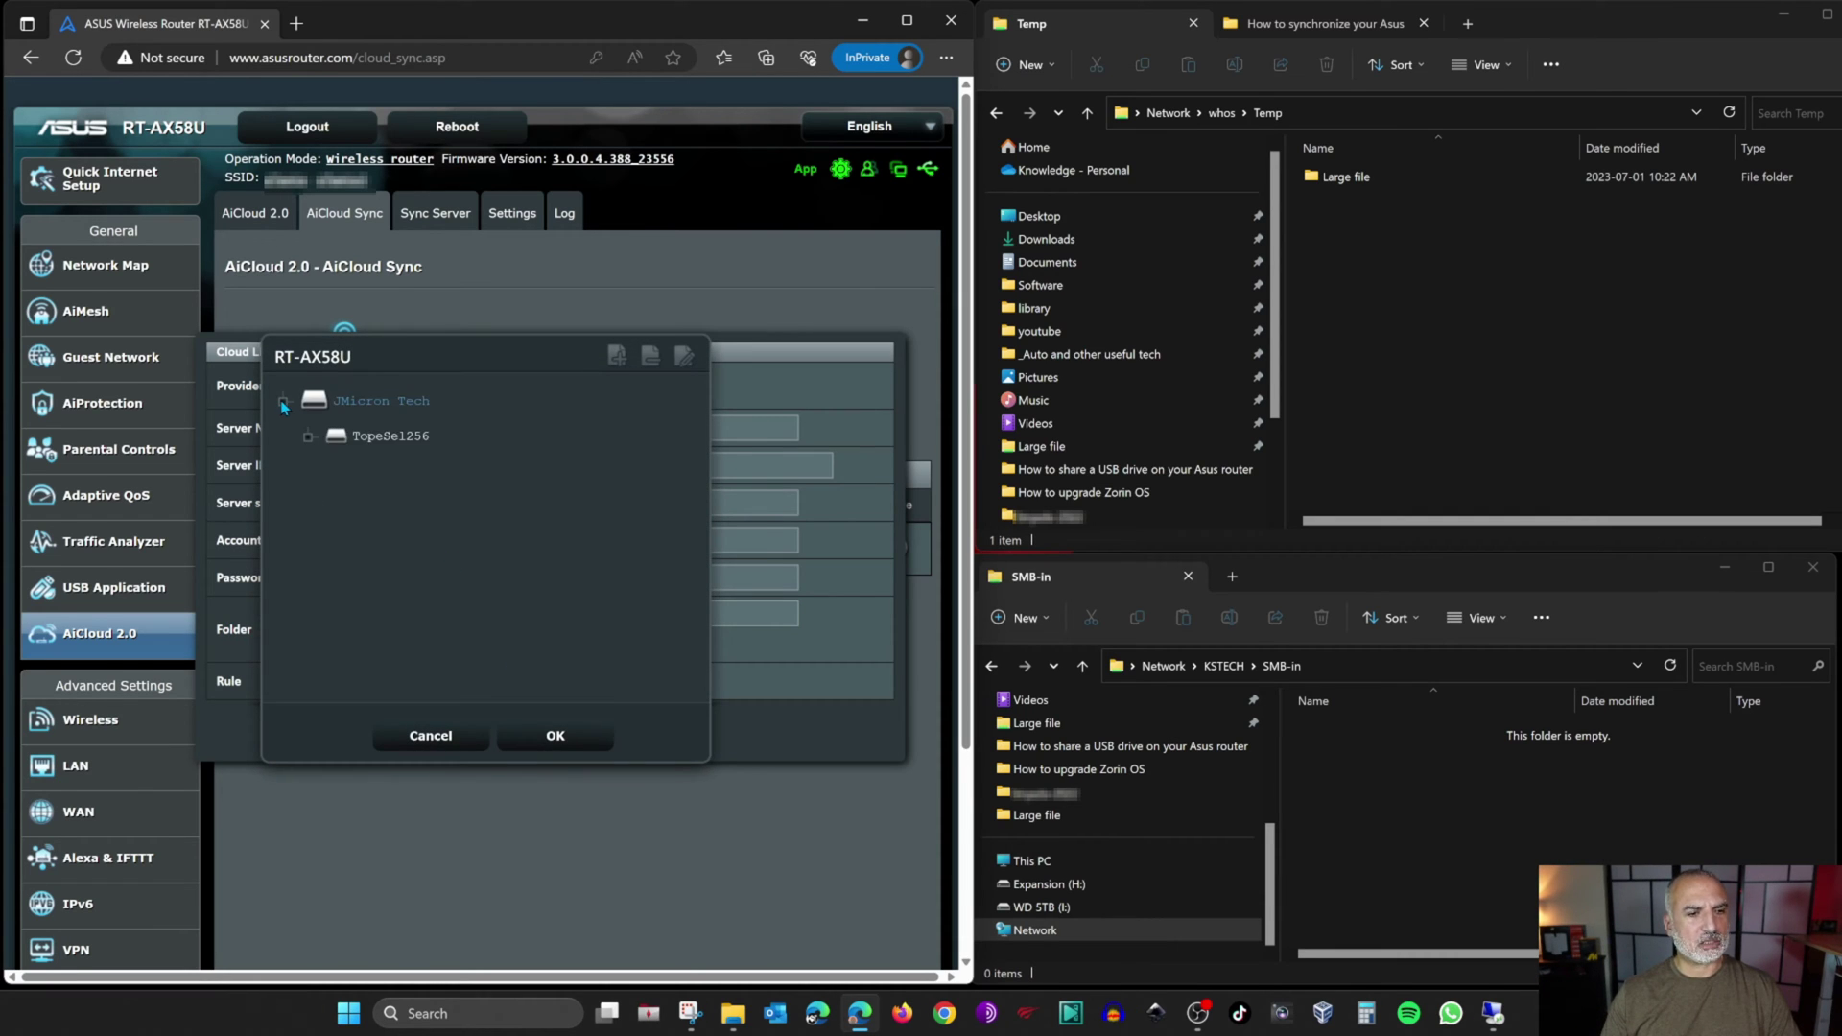
left_click(309, 438)
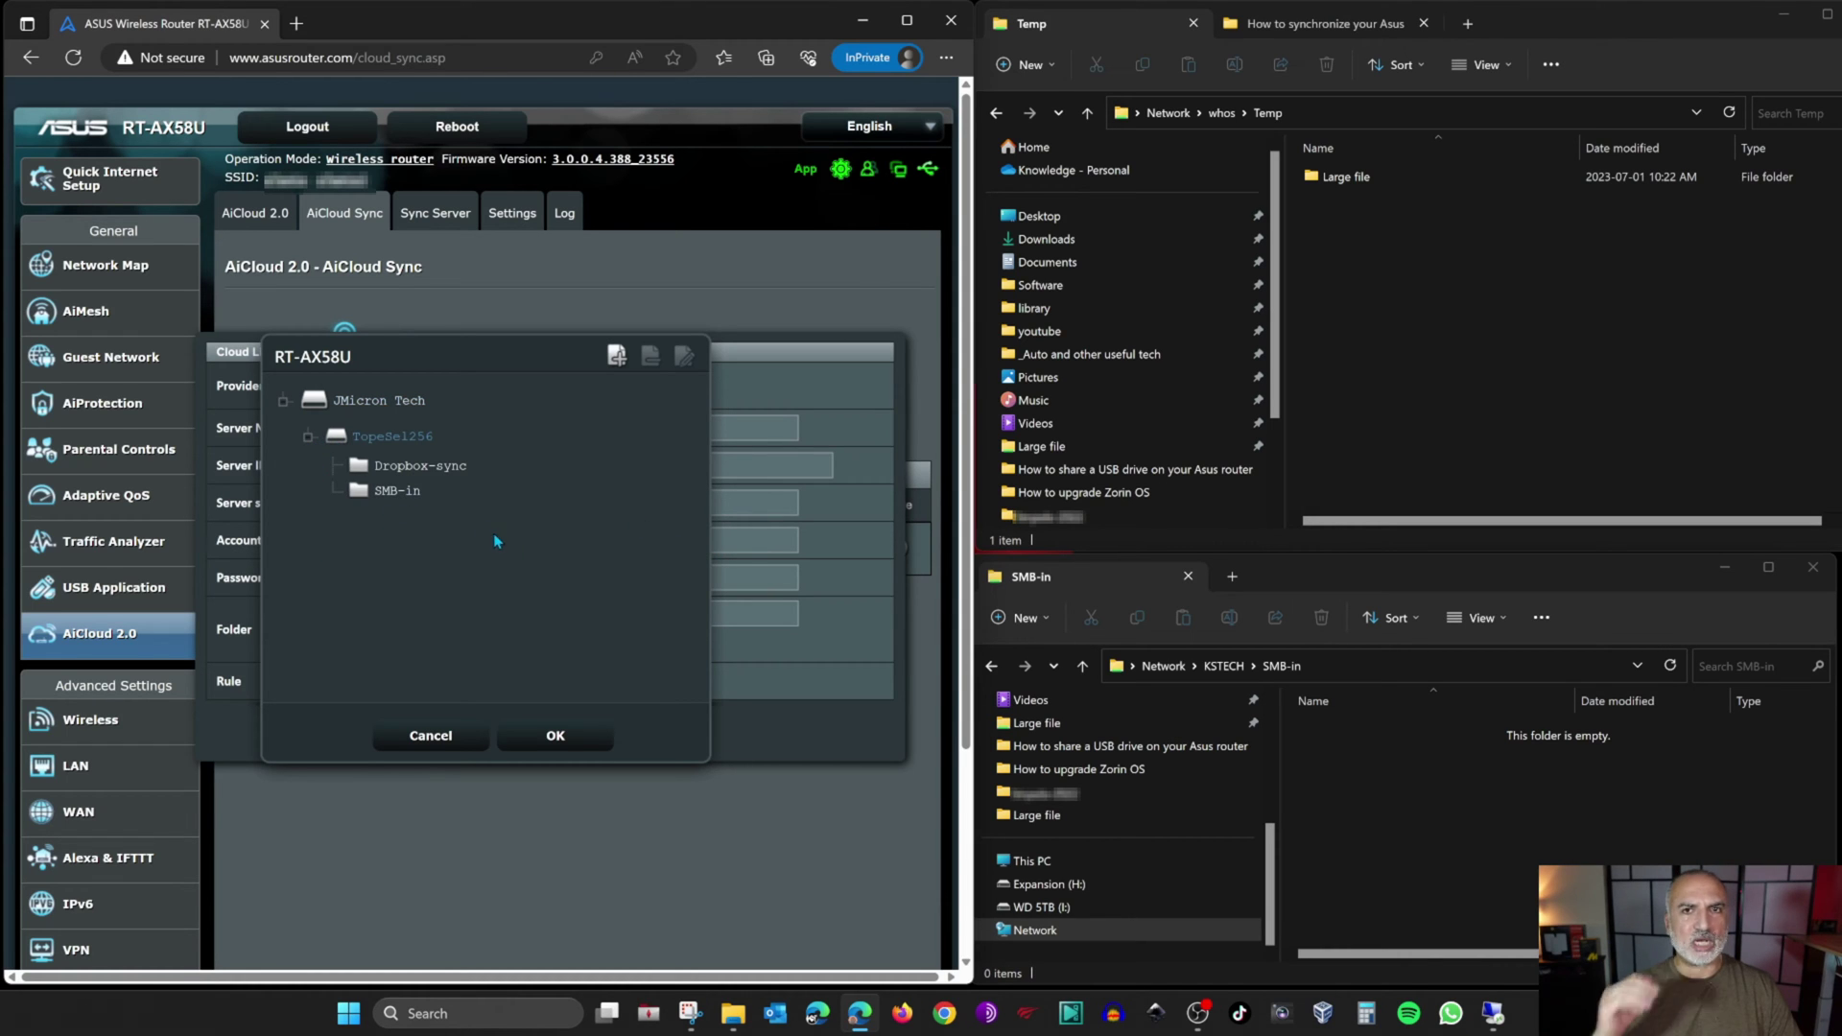
left_click(388, 493)
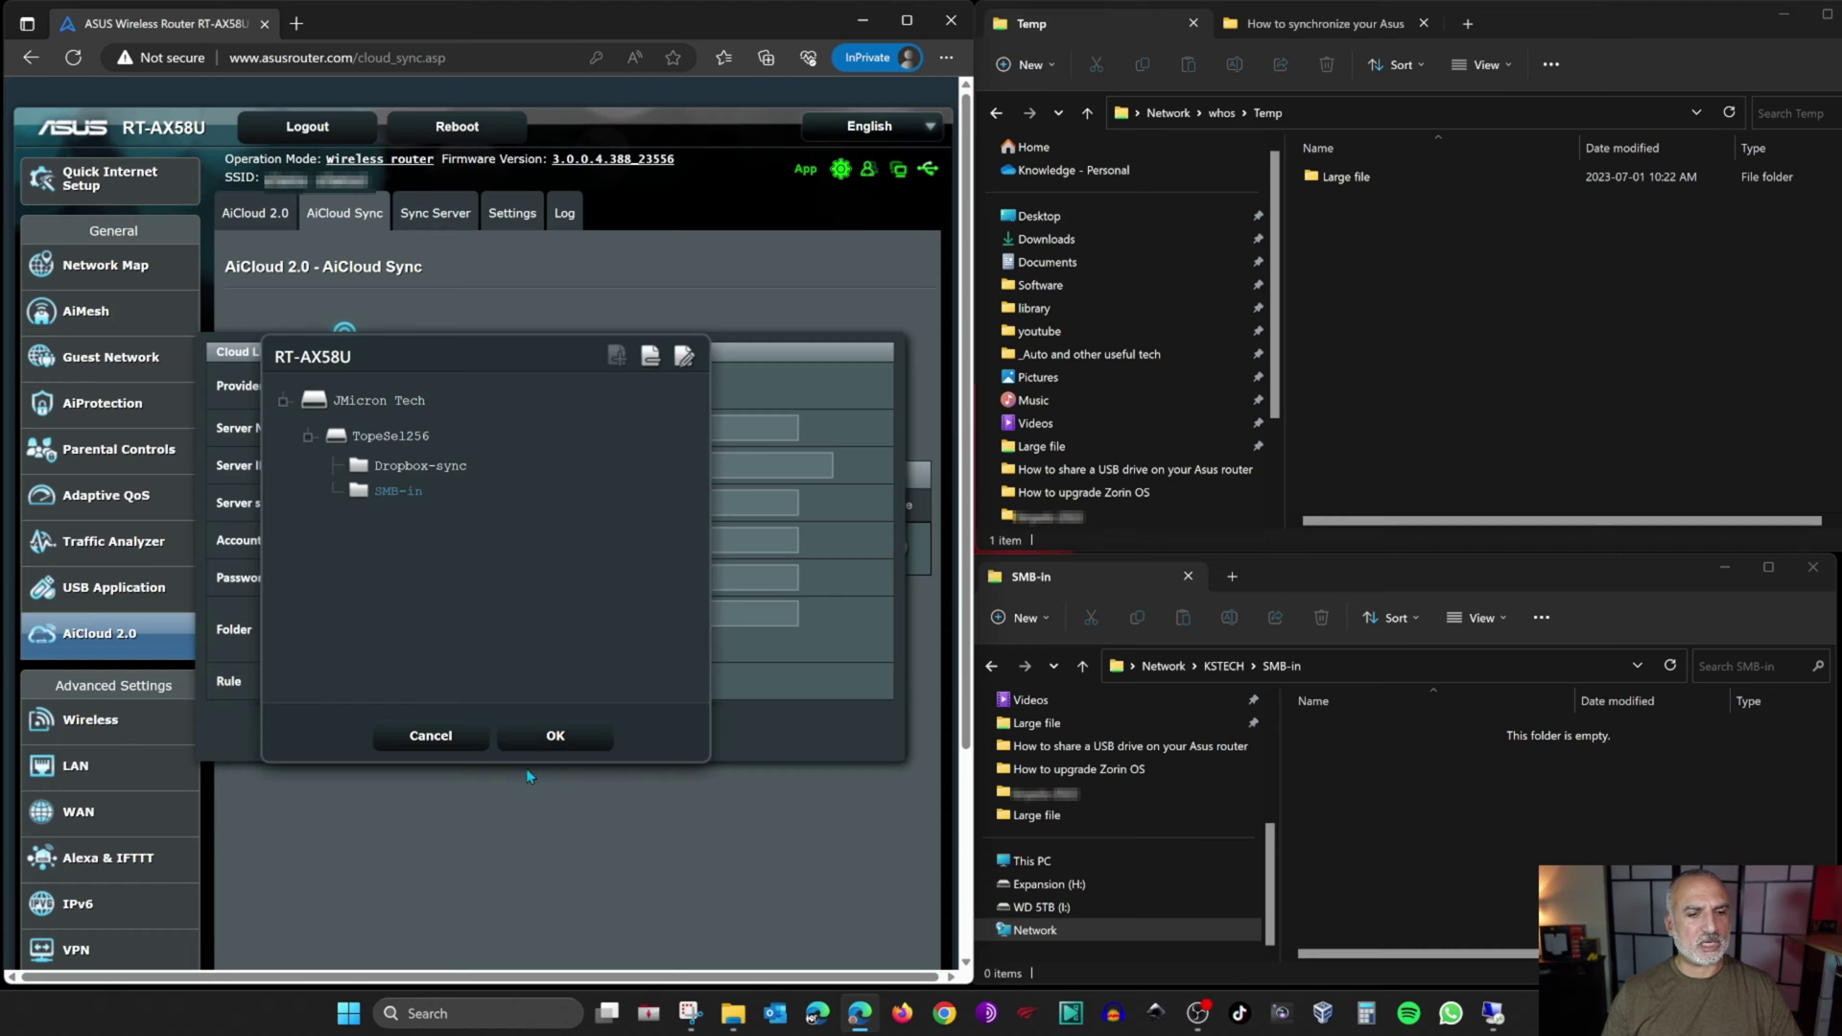
left_click(554, 736)
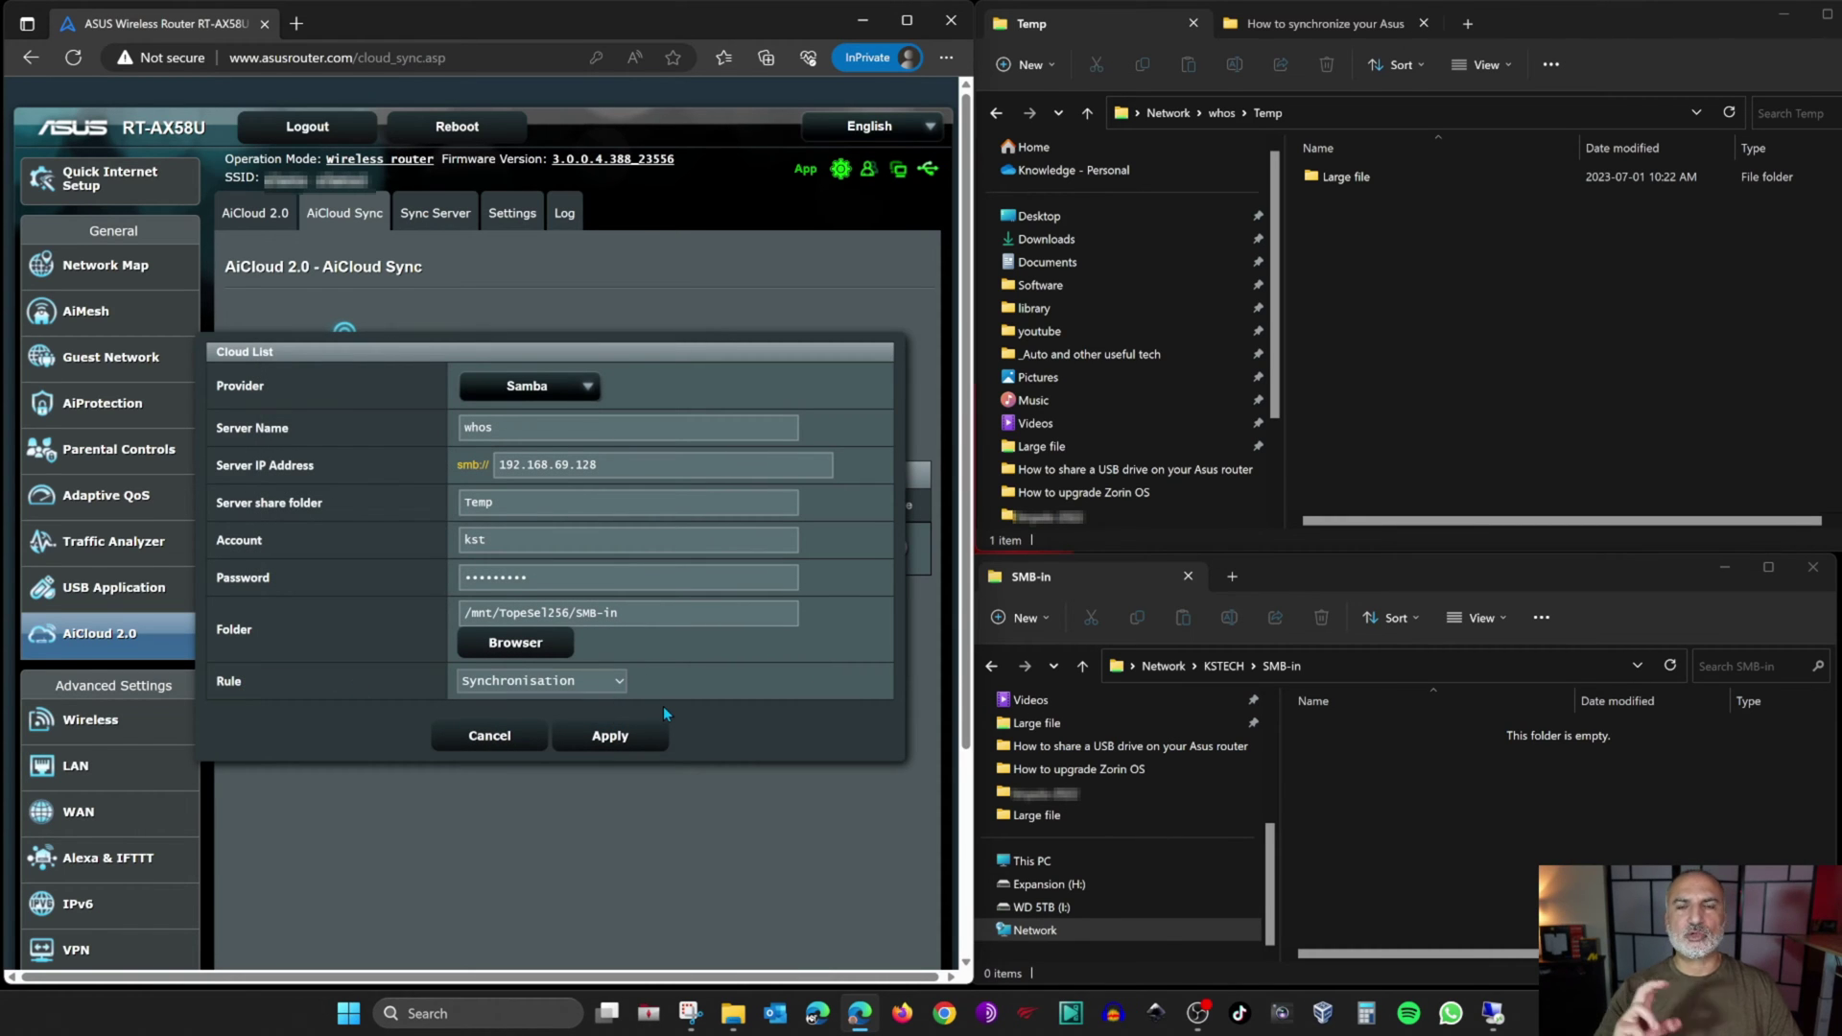
- Set the rule to Download to USB Disk and save the Samba sync task
left_click(620, 683)
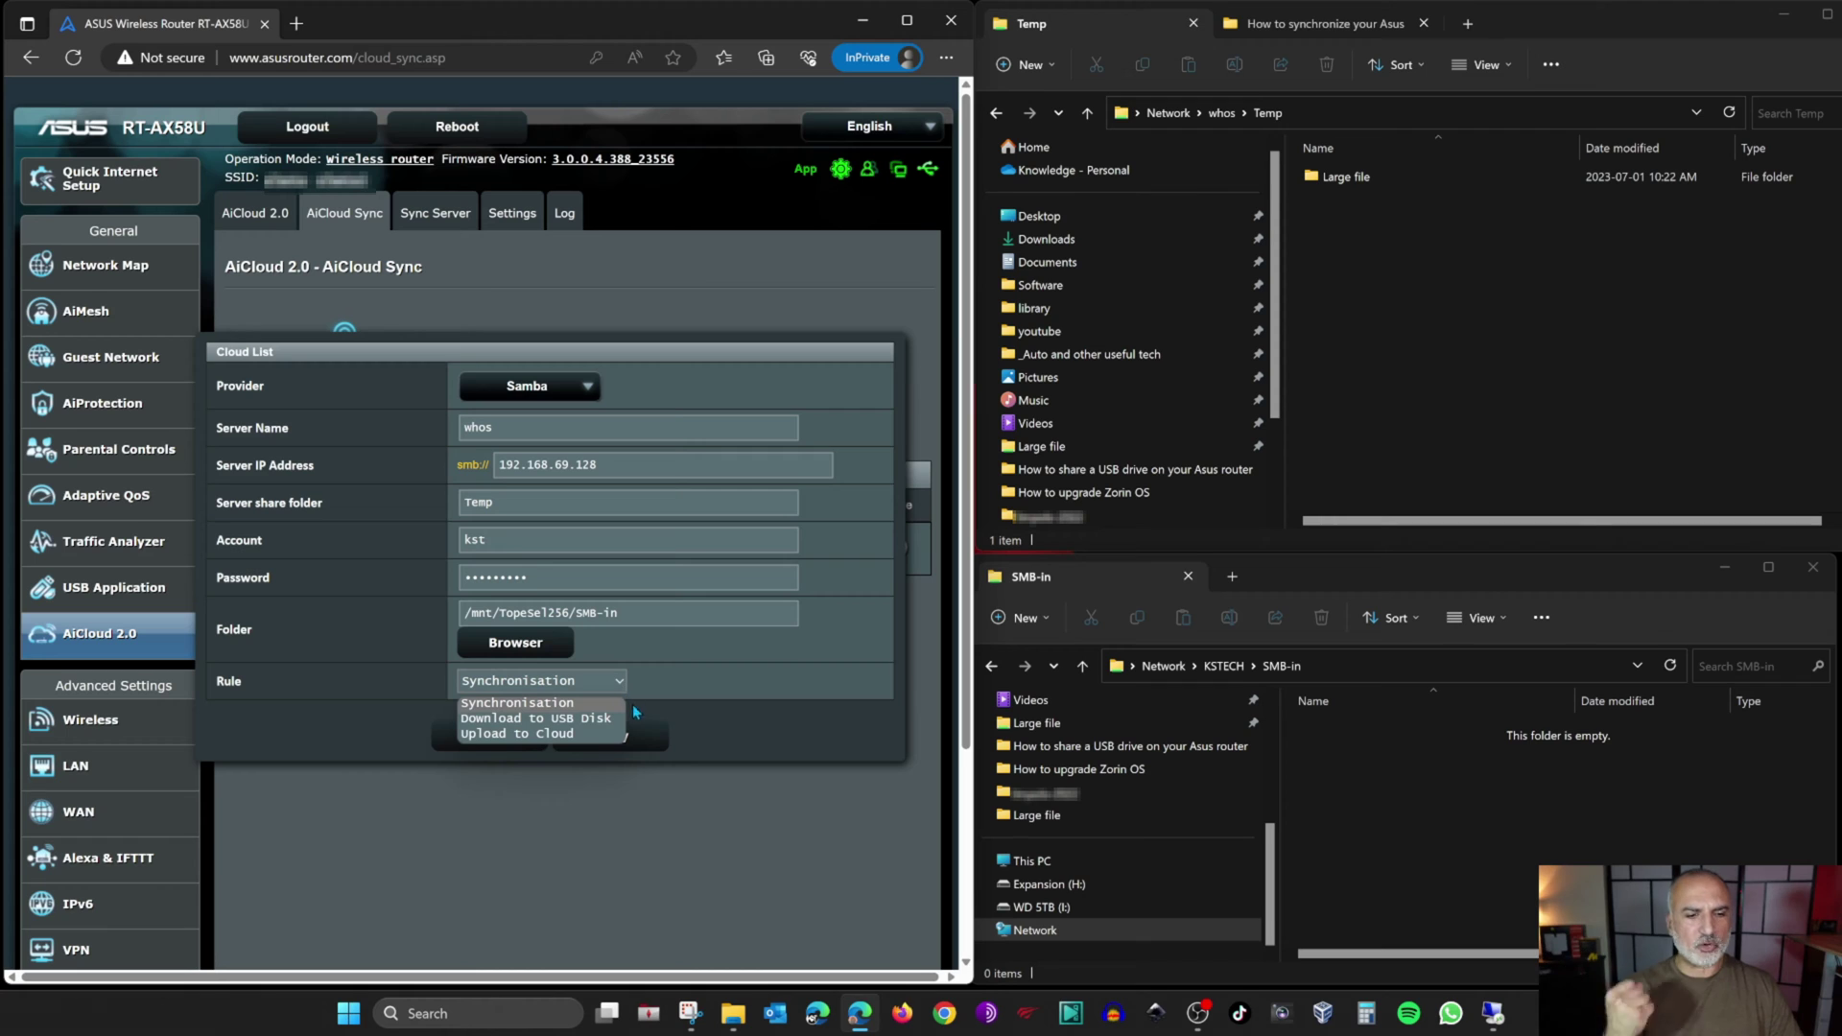
left_click(584, 719)
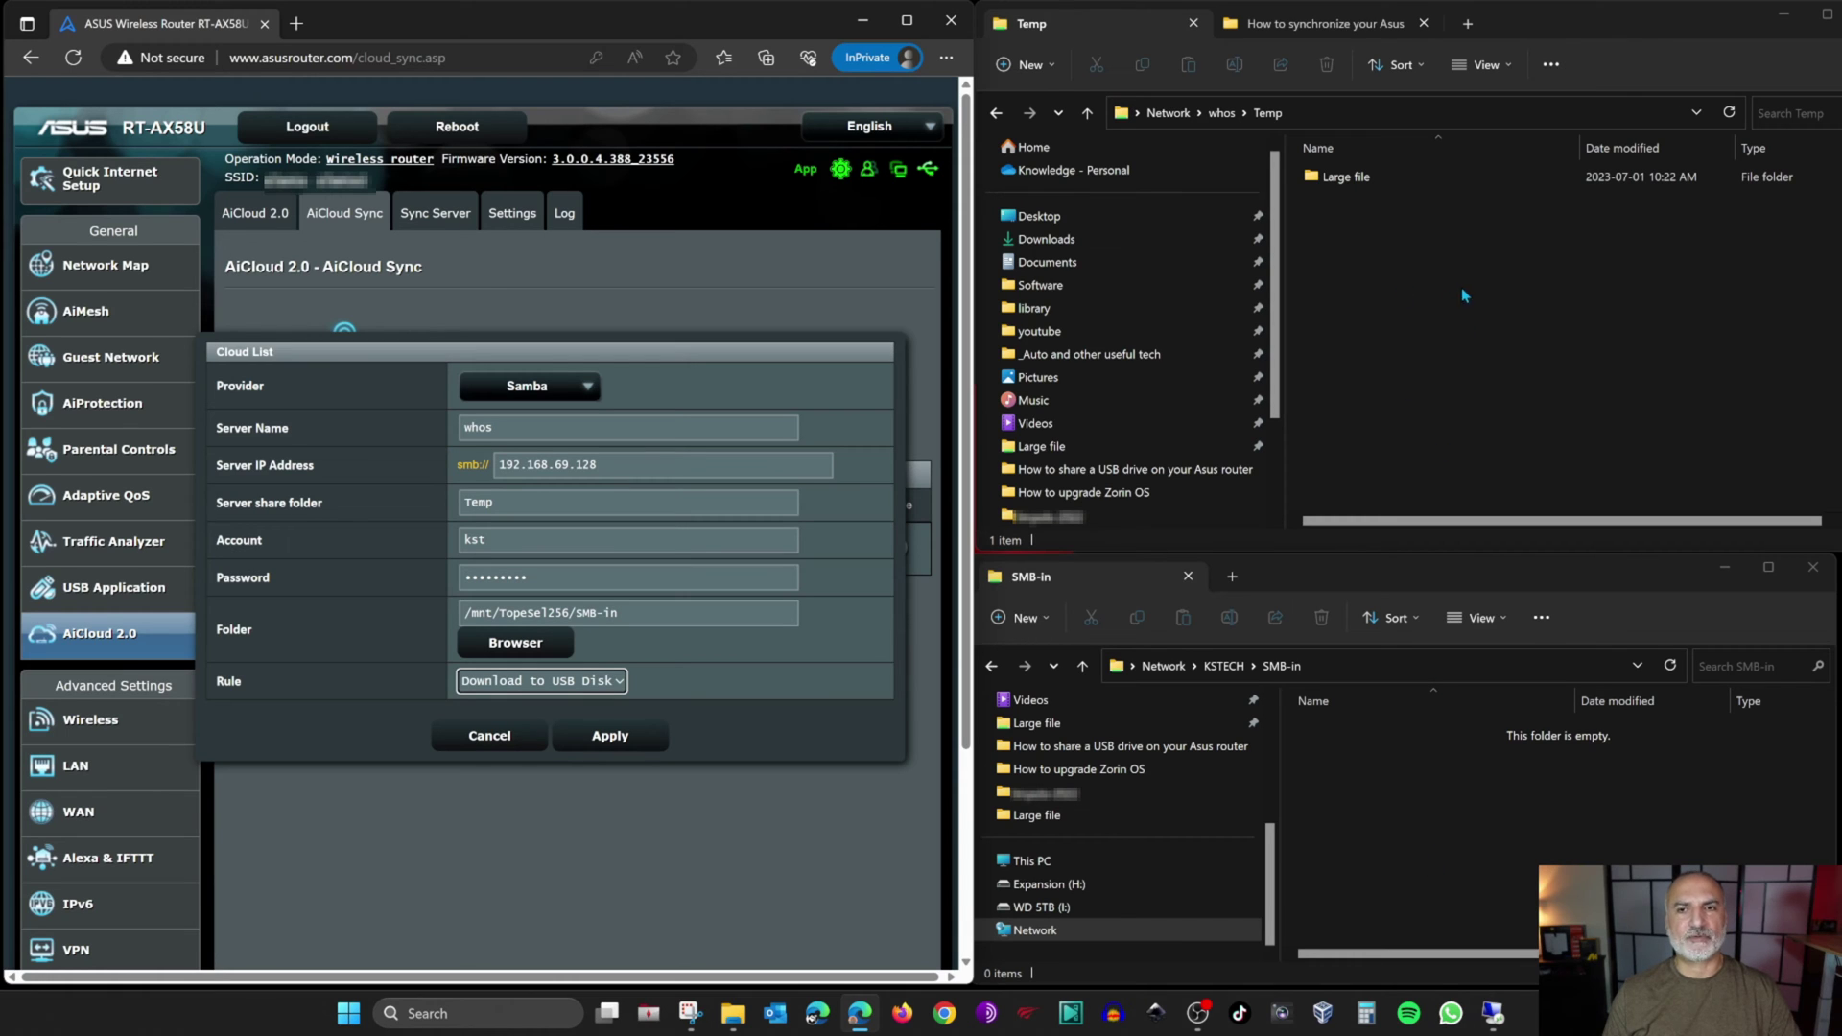
left_click(611, 736)
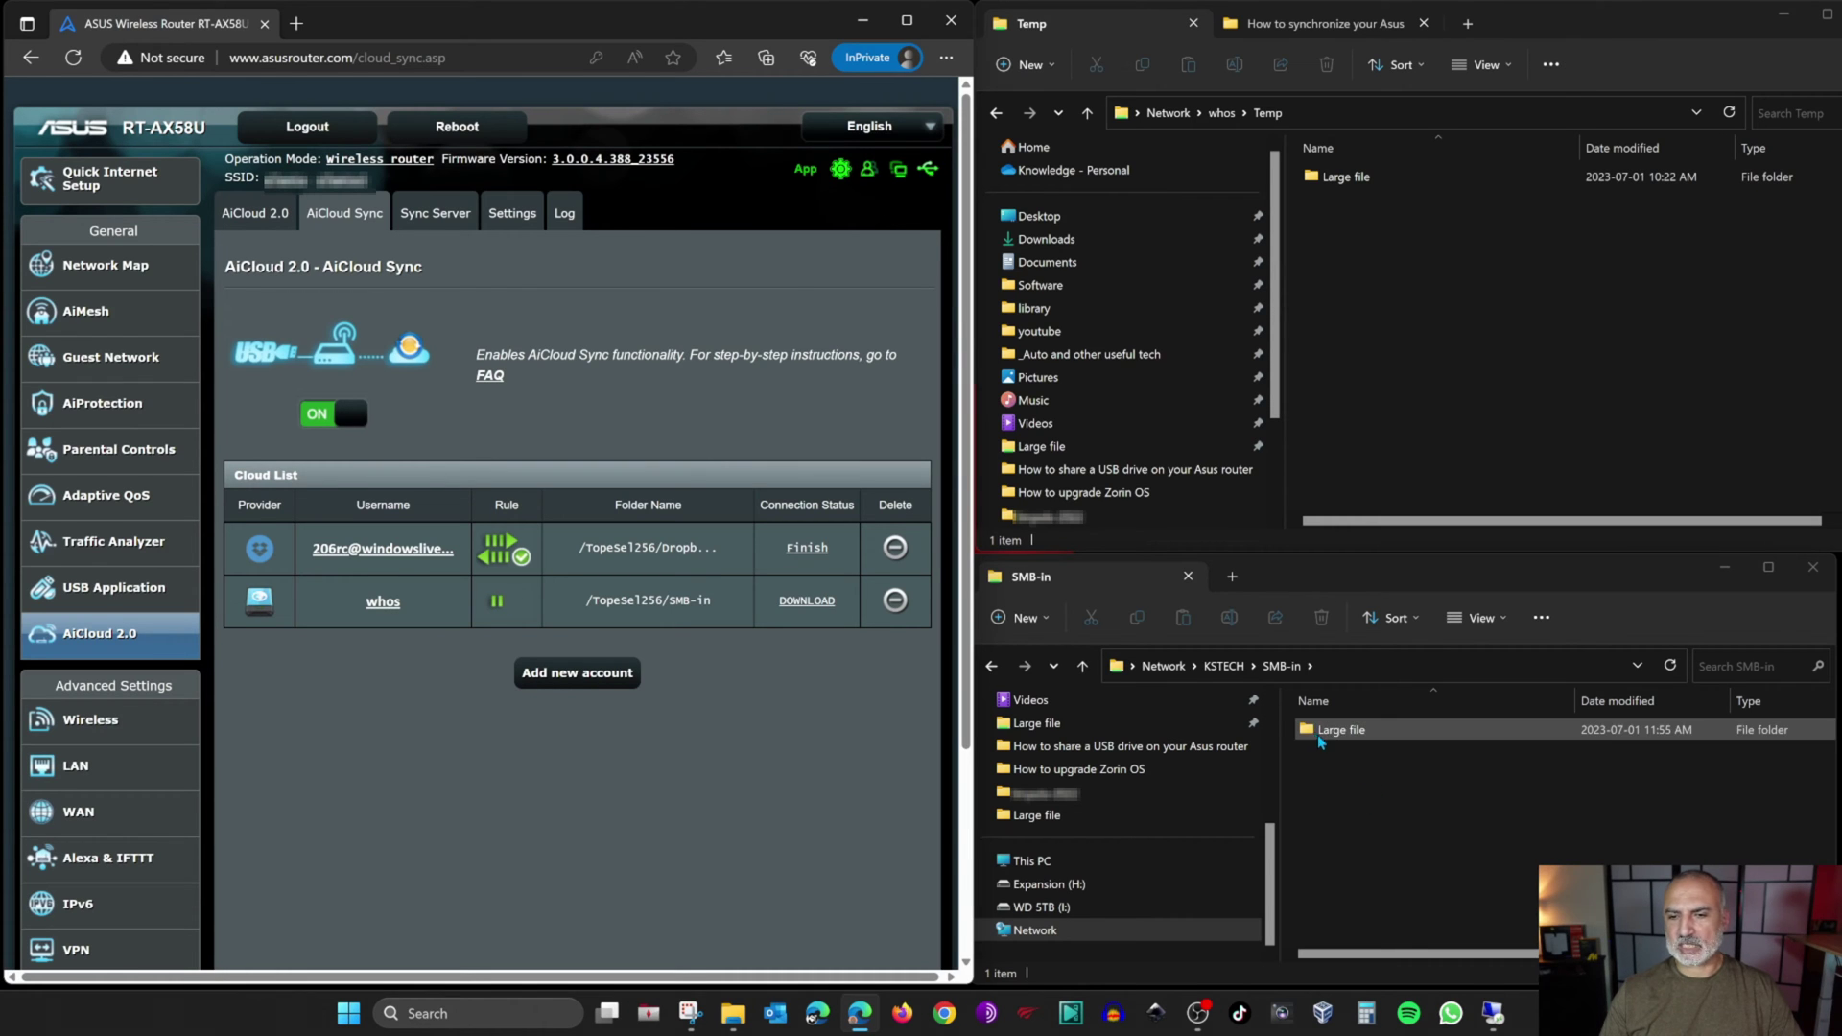
- Check the synced Large file folder inside SMB-in, then return to SMB-in
double_click(1335, 731)
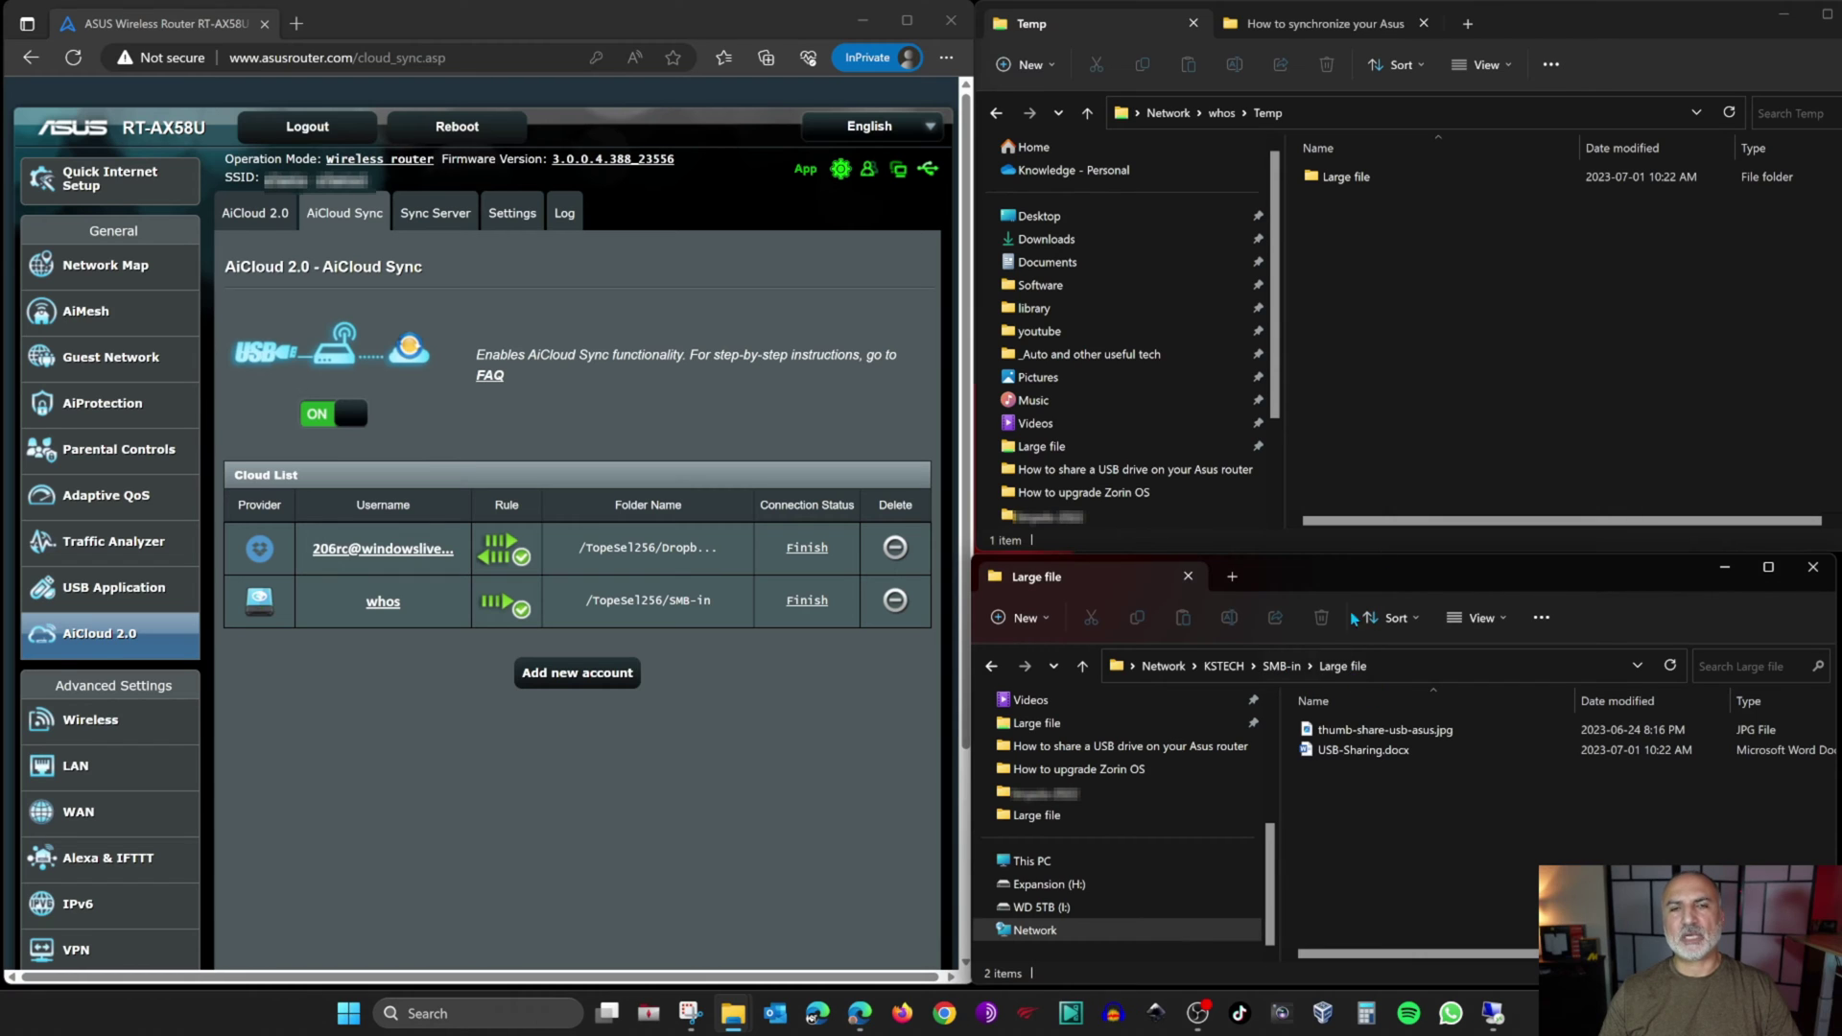
left_click(1277, 667)
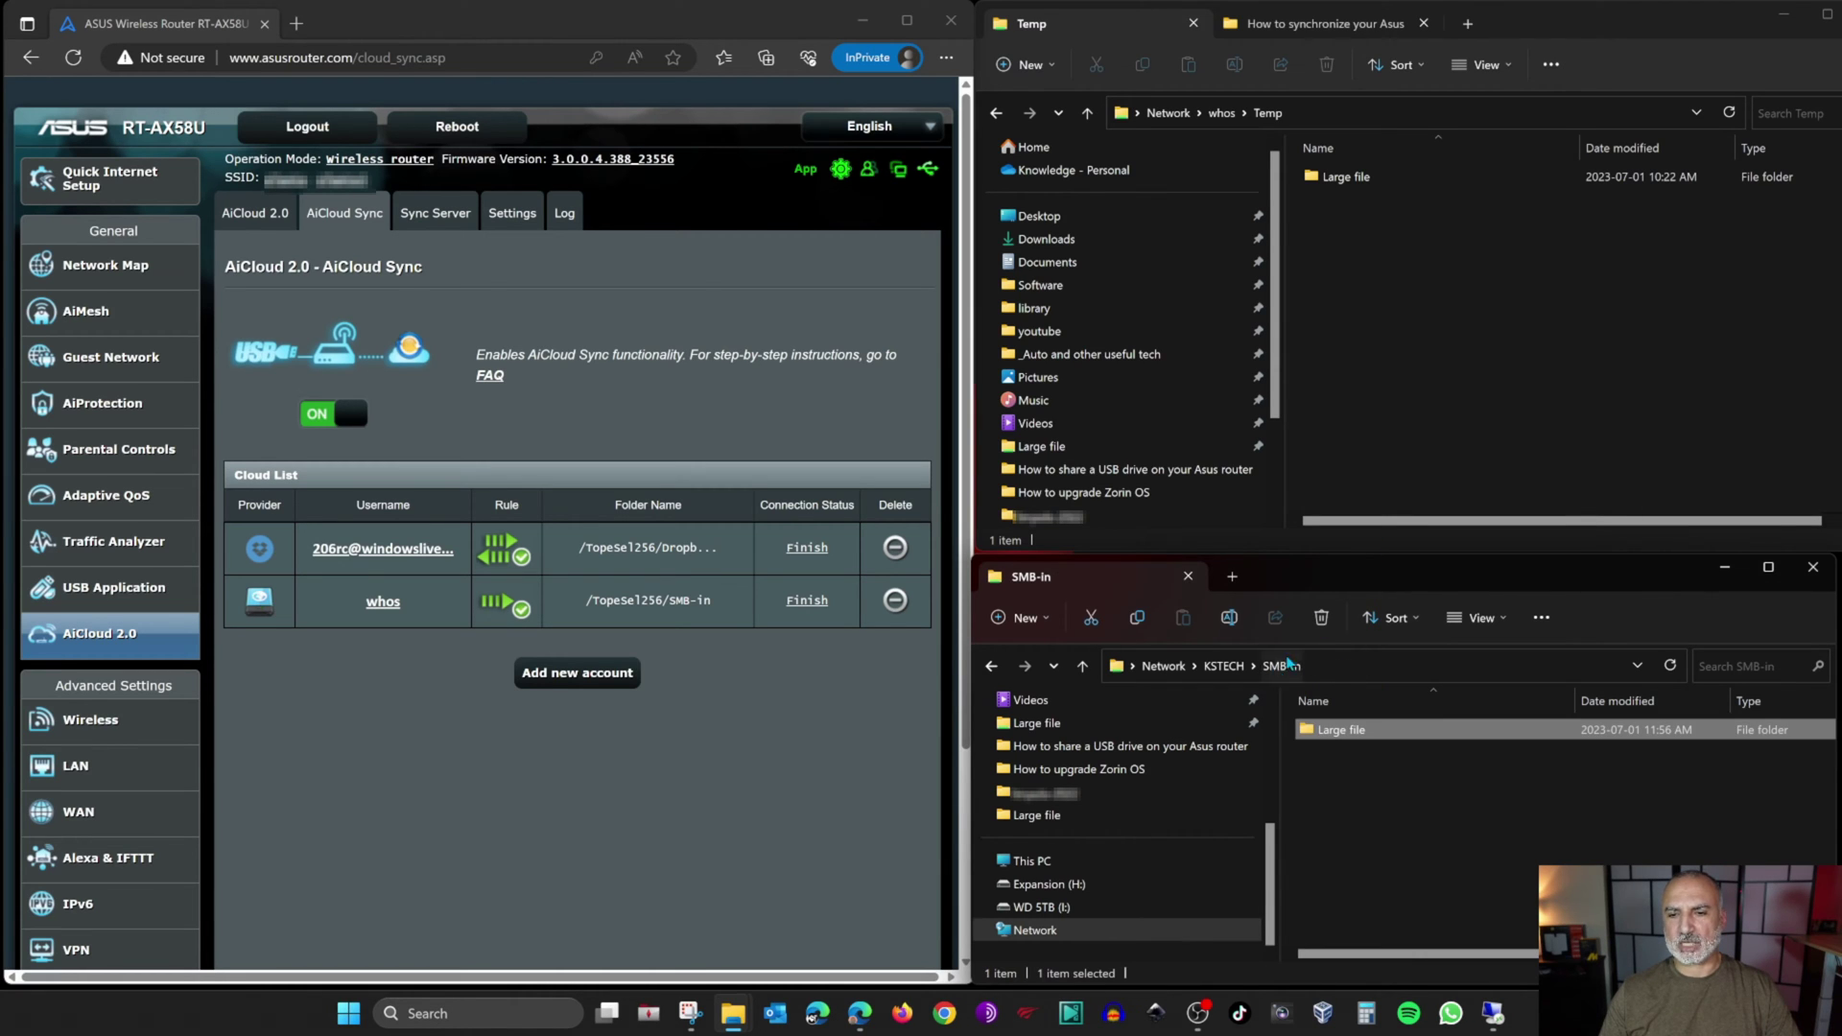
- Create a new bitmap image with the default name in the Temp share
right_click(1390, 234)
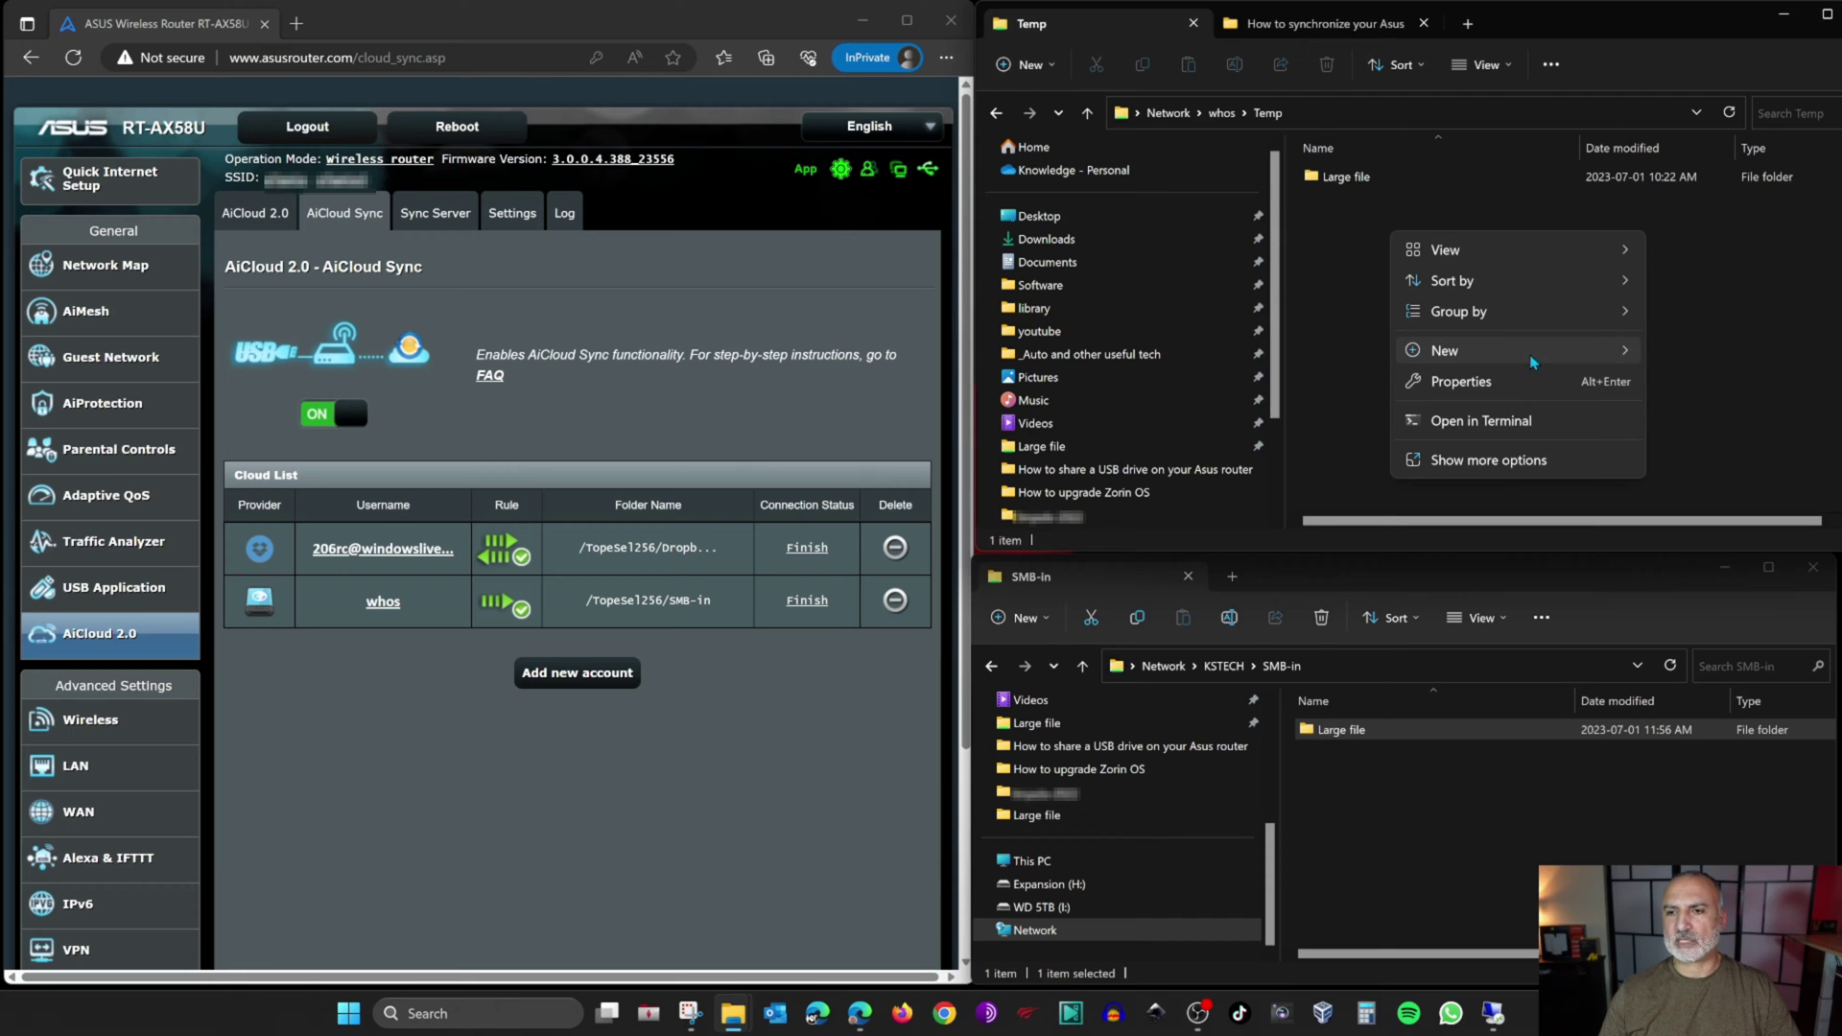
mouse_move(1539, 363)
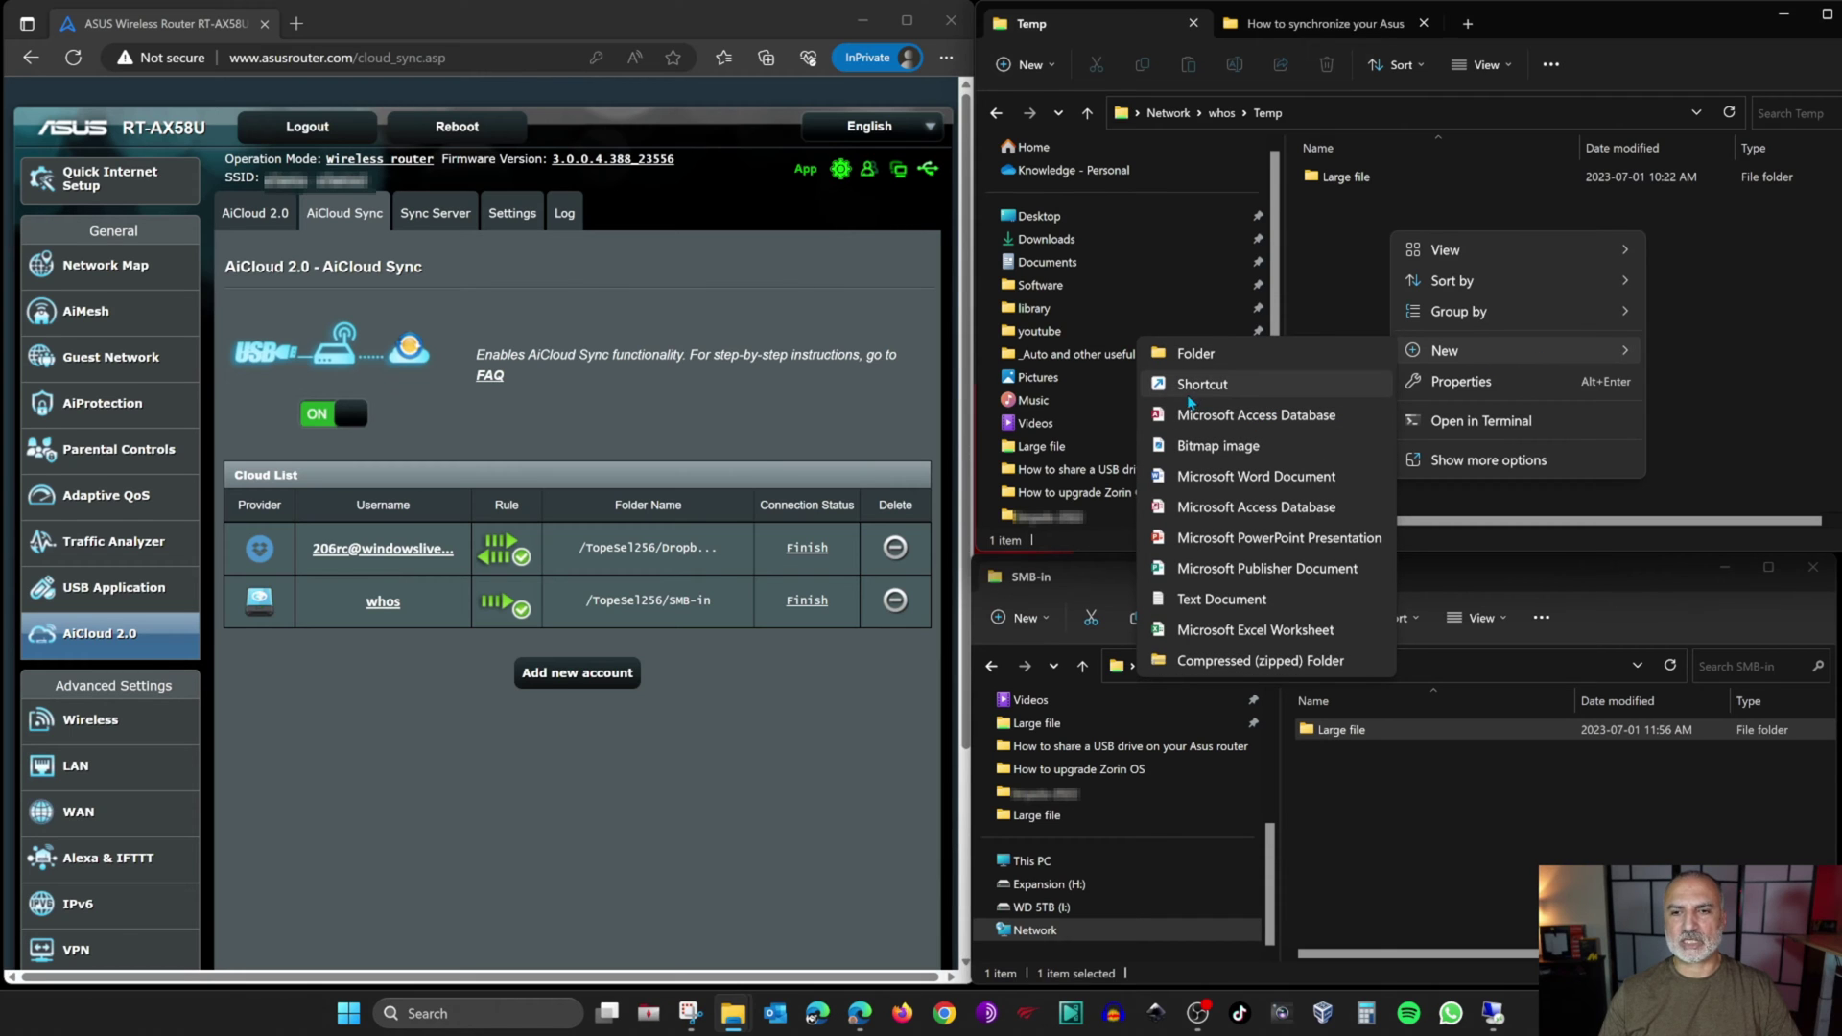
left_click(1215, 448)
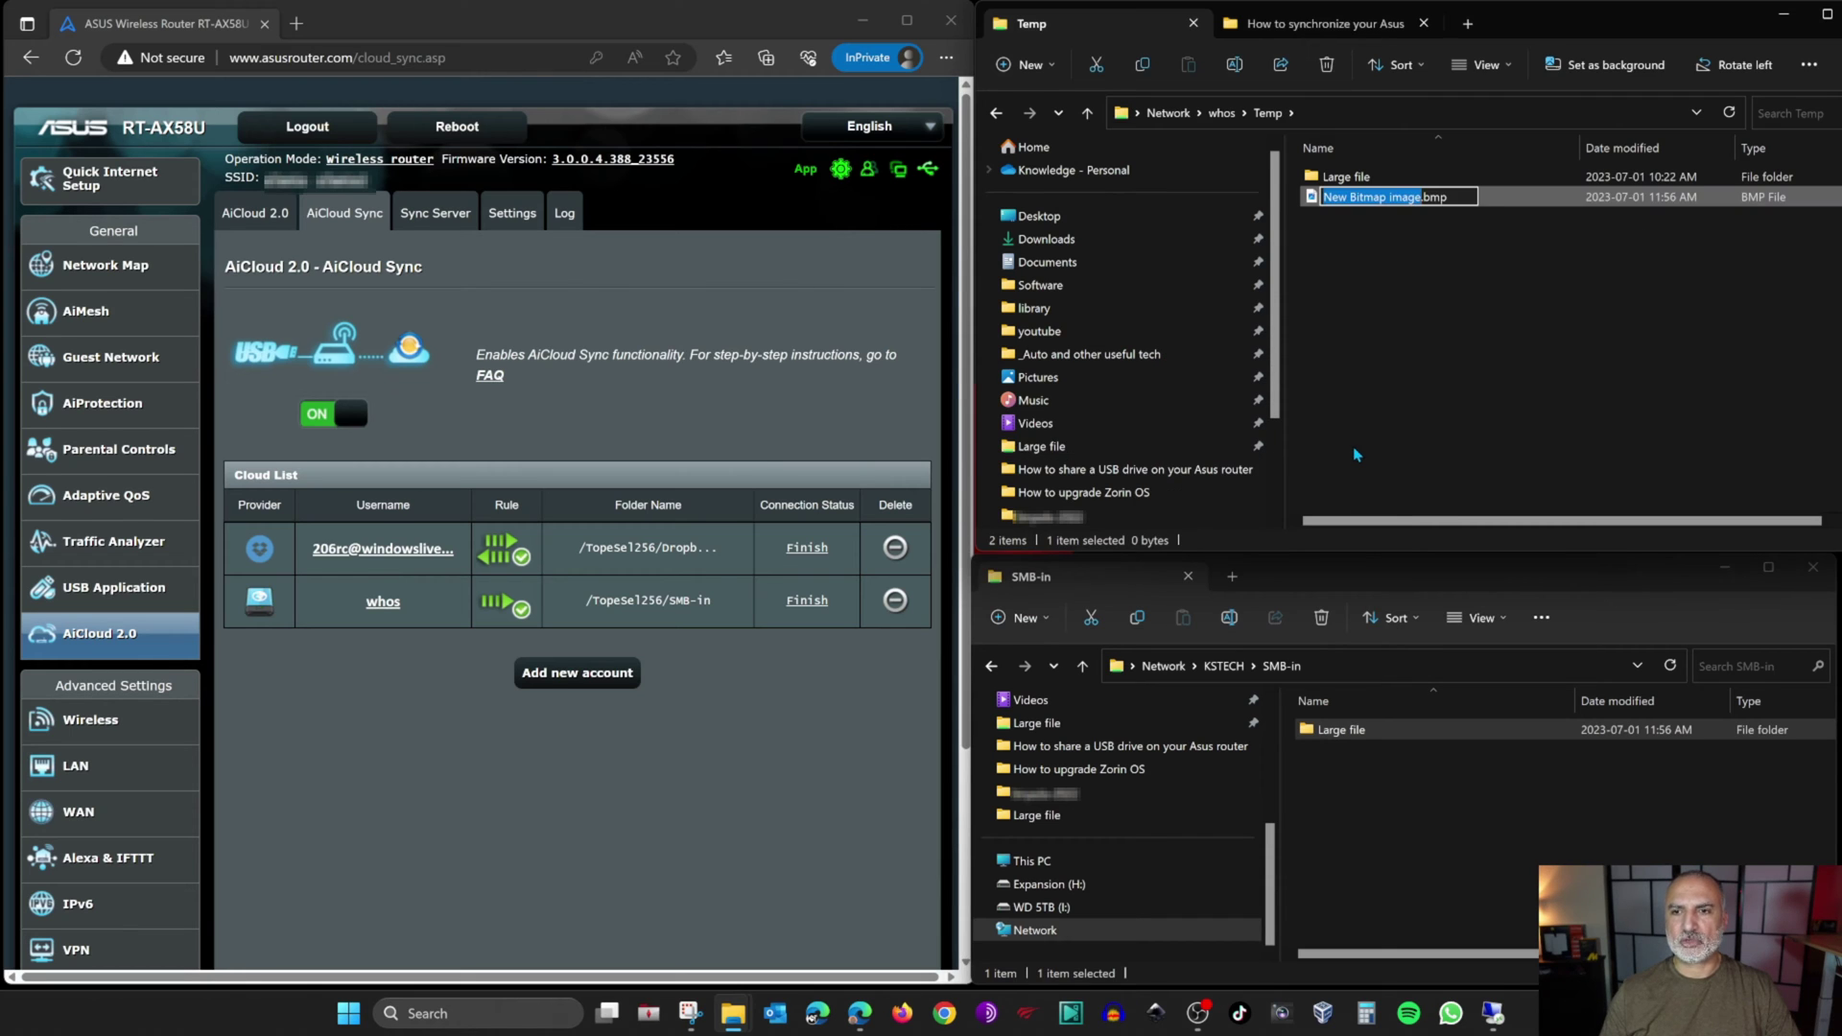
key("Return")
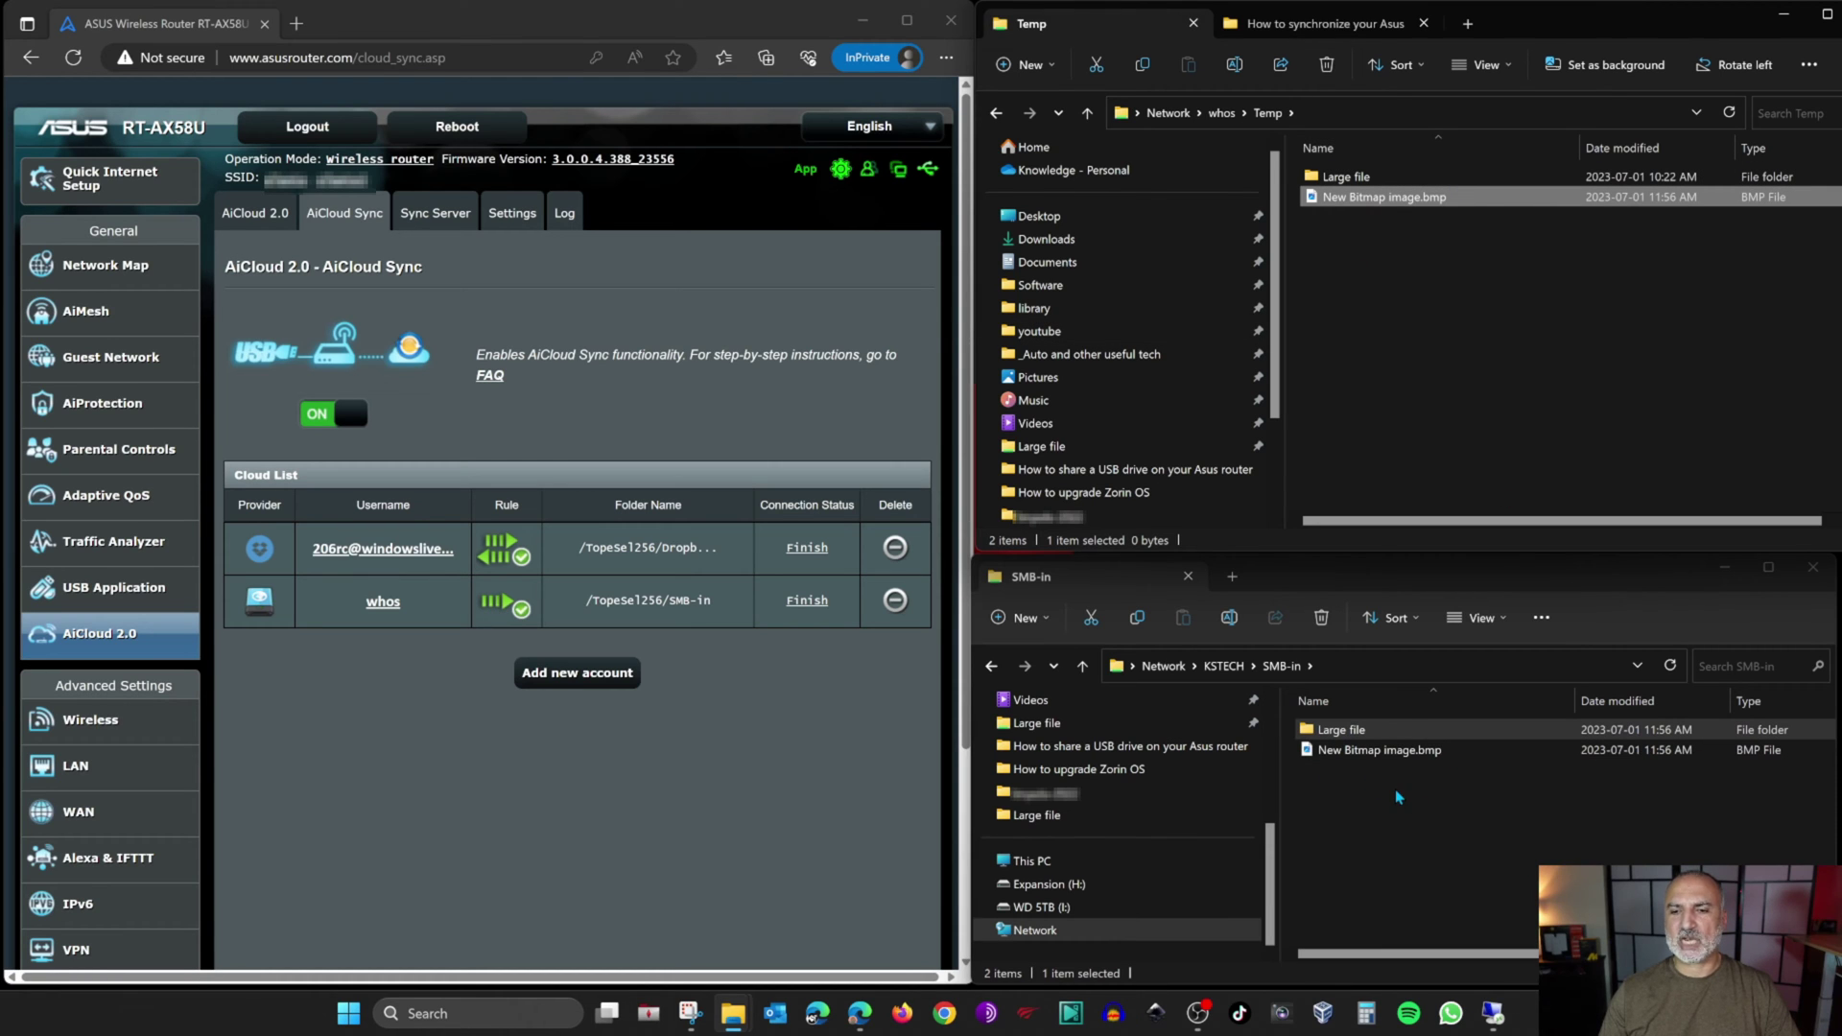
- Permanently delete the synced bitmap copy from SMB-in
left_click(1354, 750)
key("Delete")
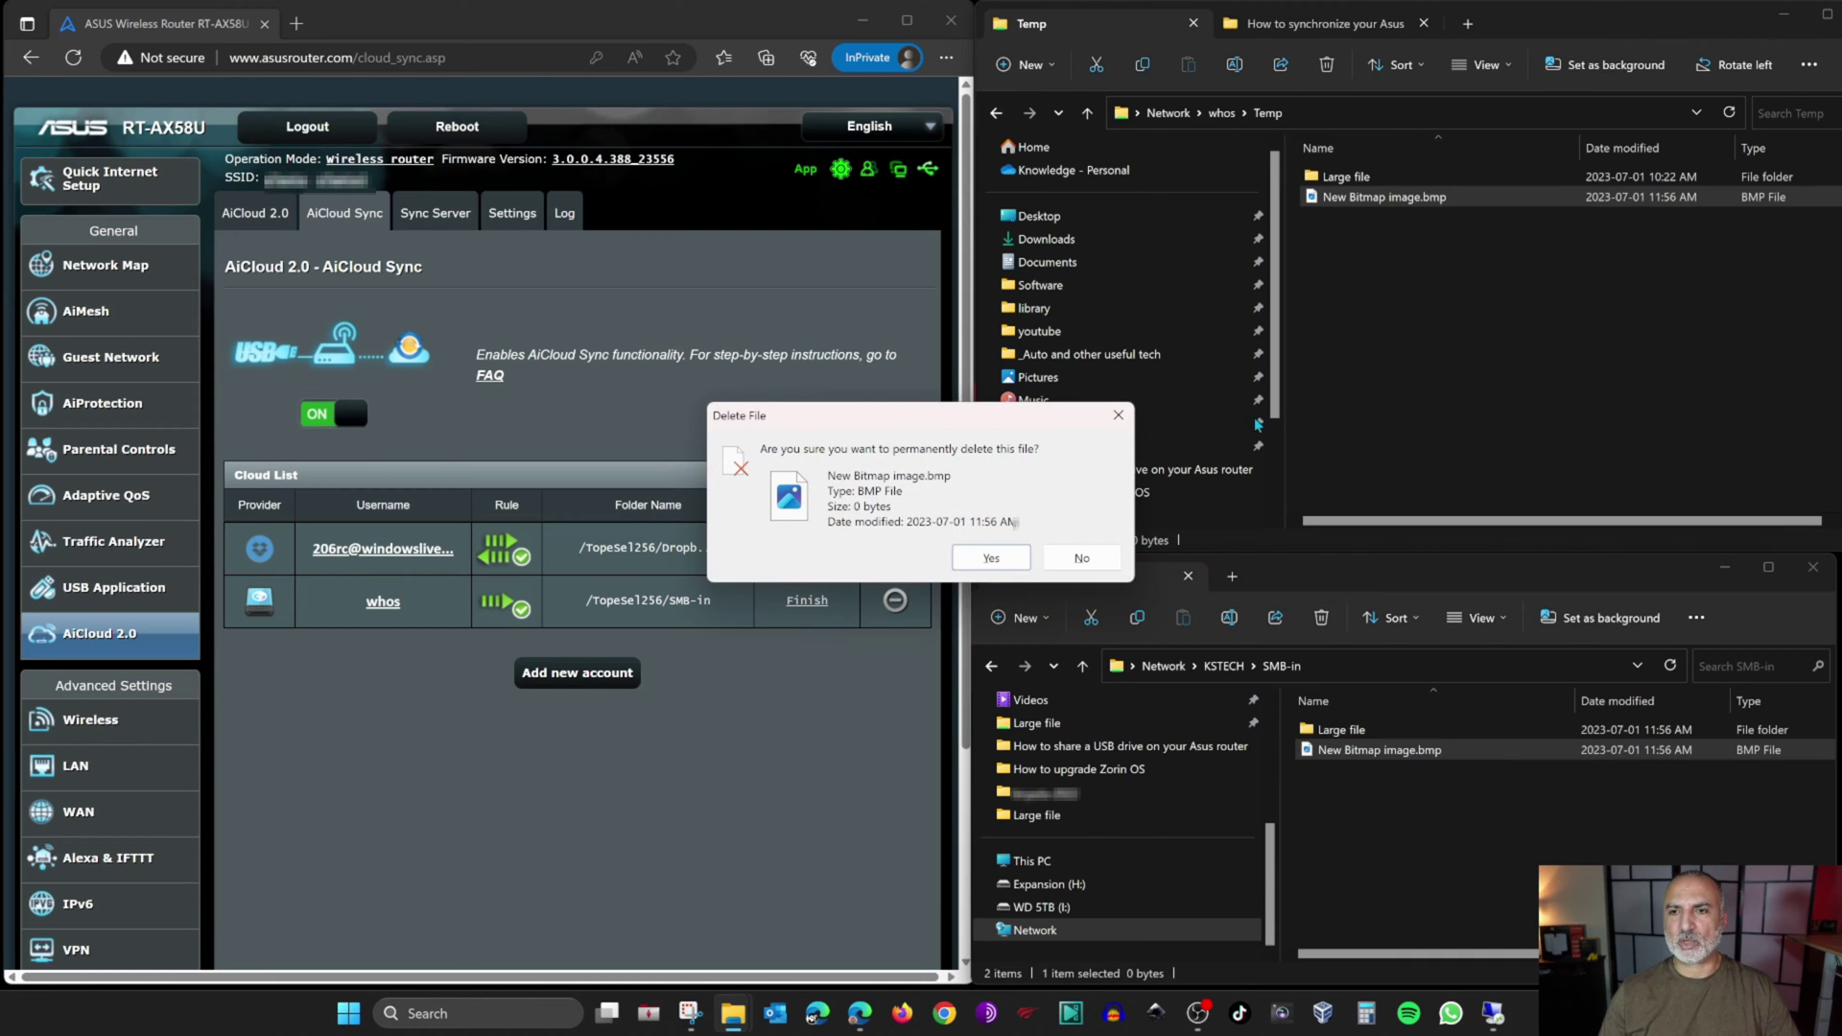
left_click(991, 559)
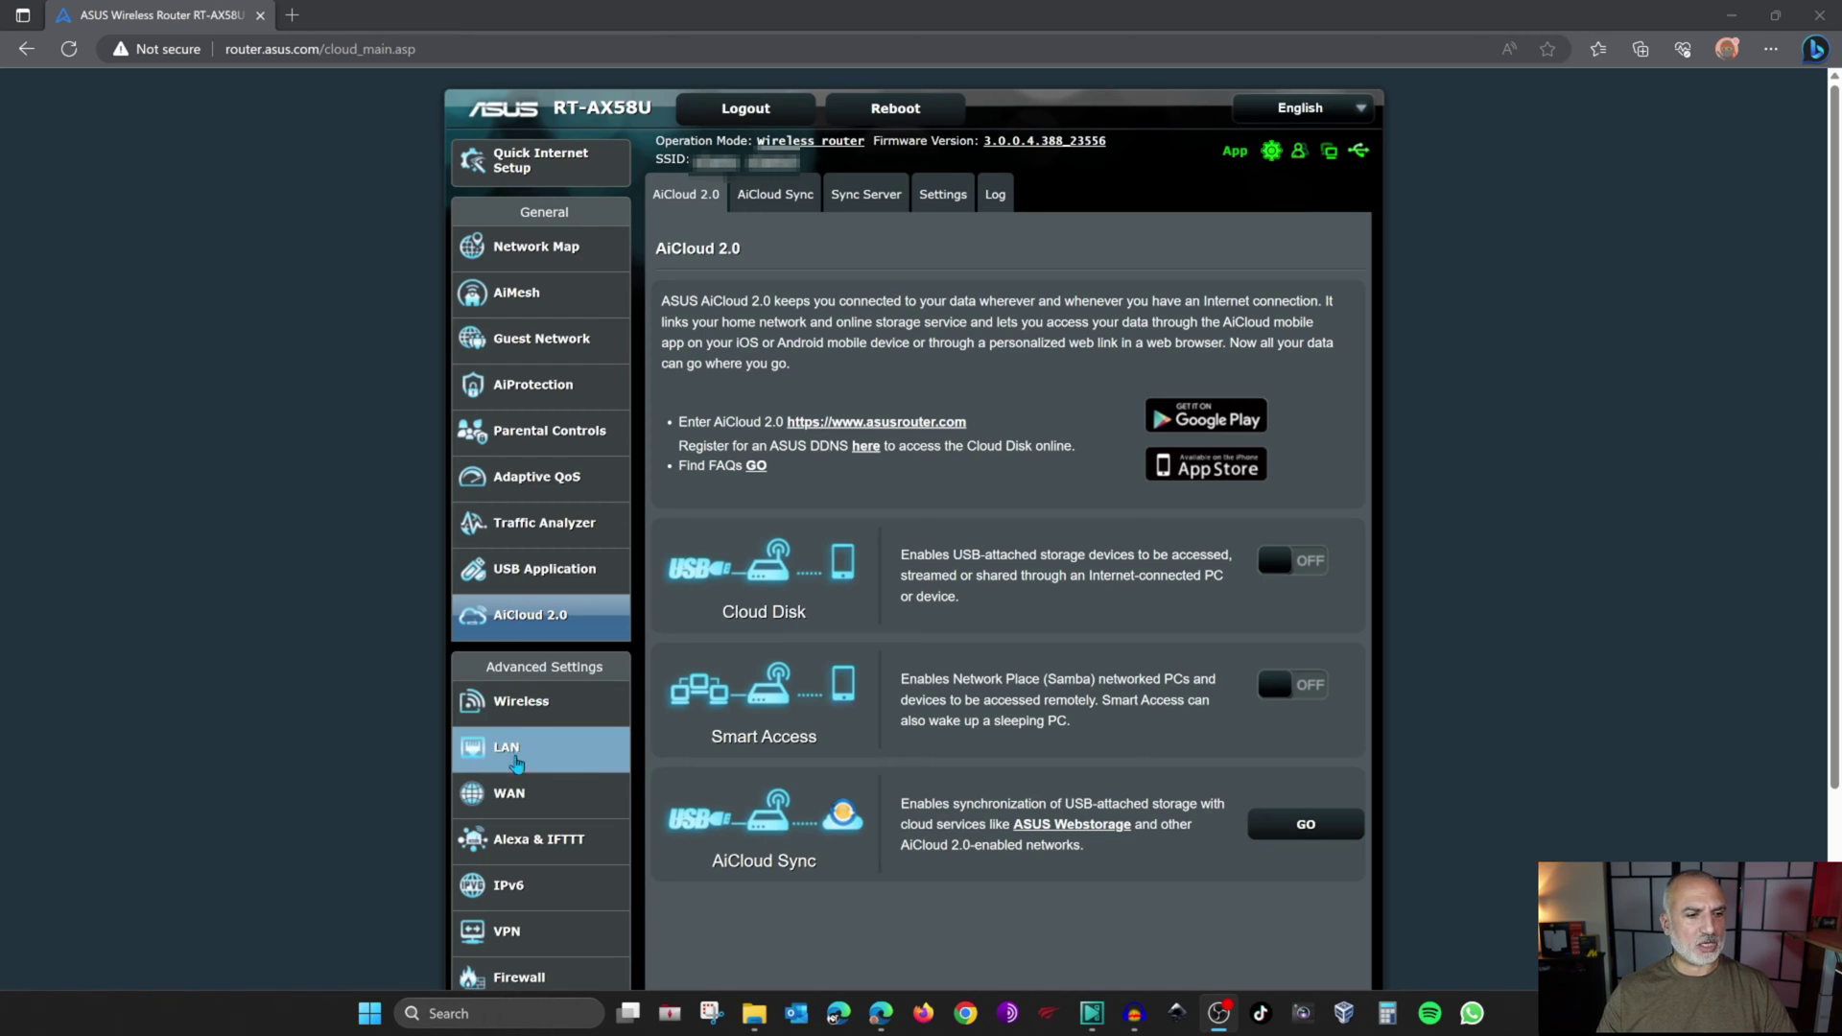
- On LAN > DHCP Server, pick the whos client and add its 192.168.69.128 manual assignment
left_click(515, 758)
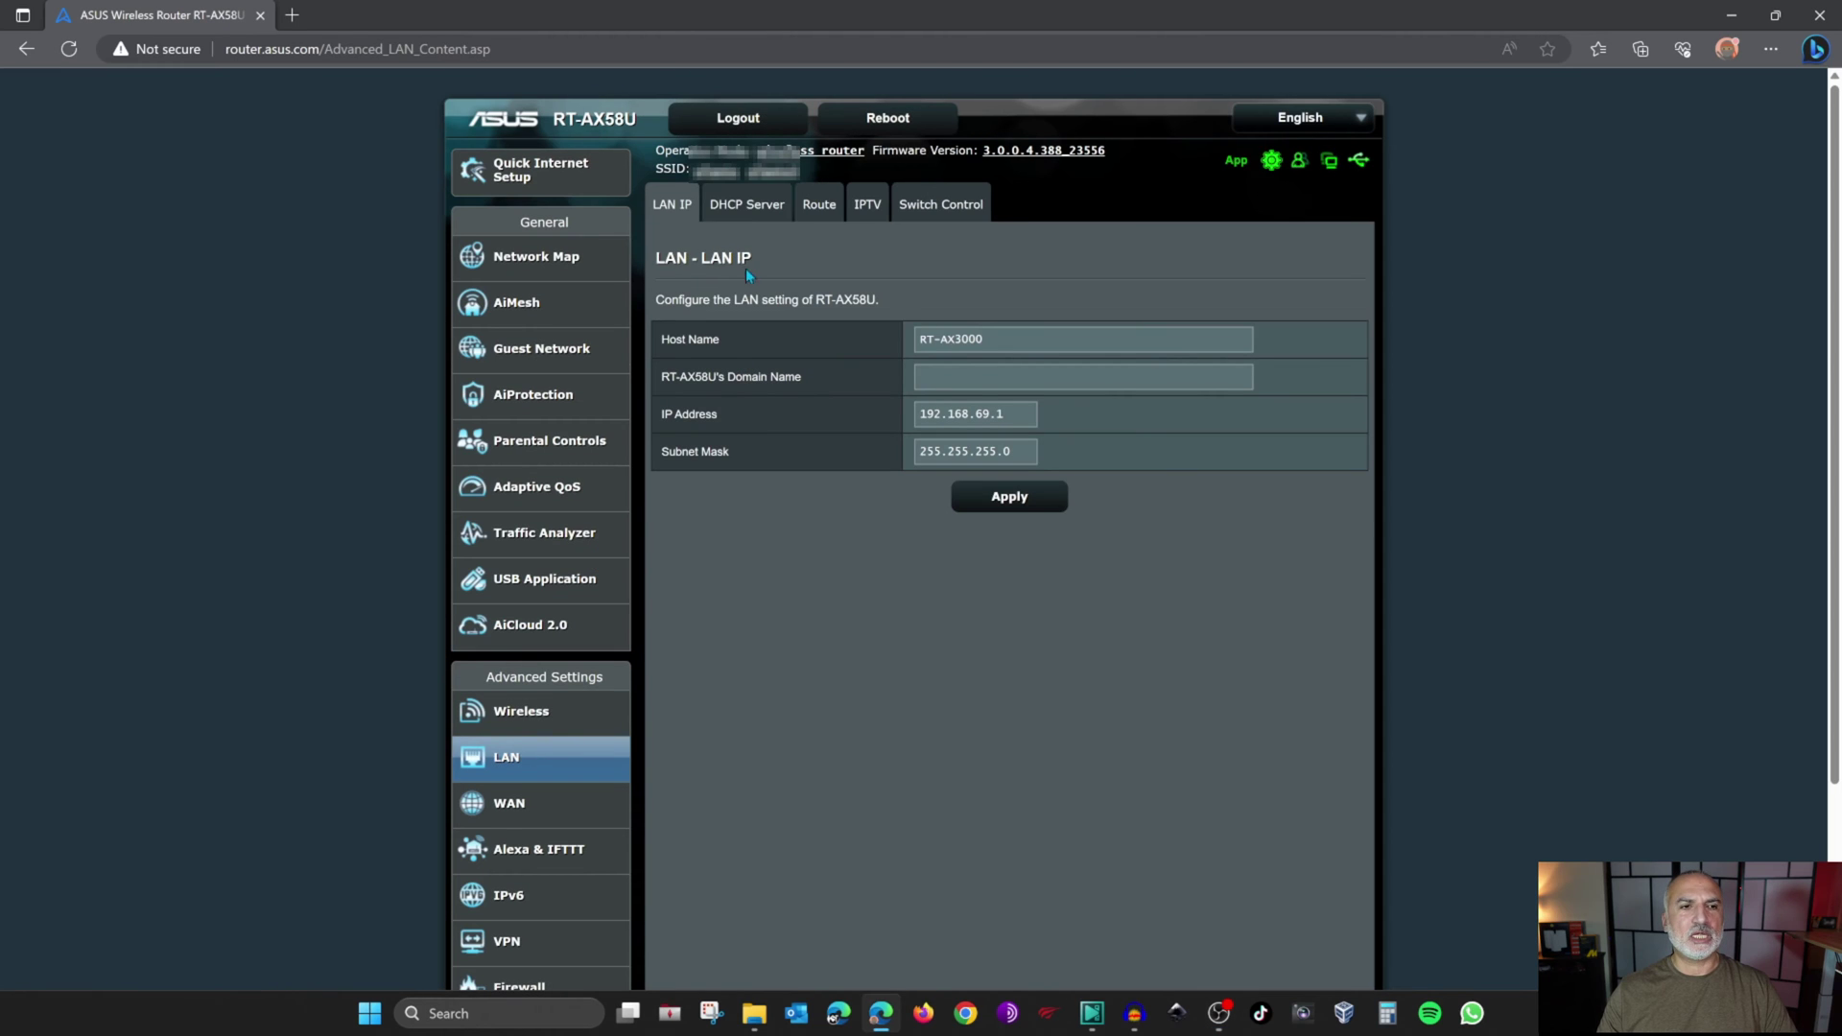
left_click(744, 205)
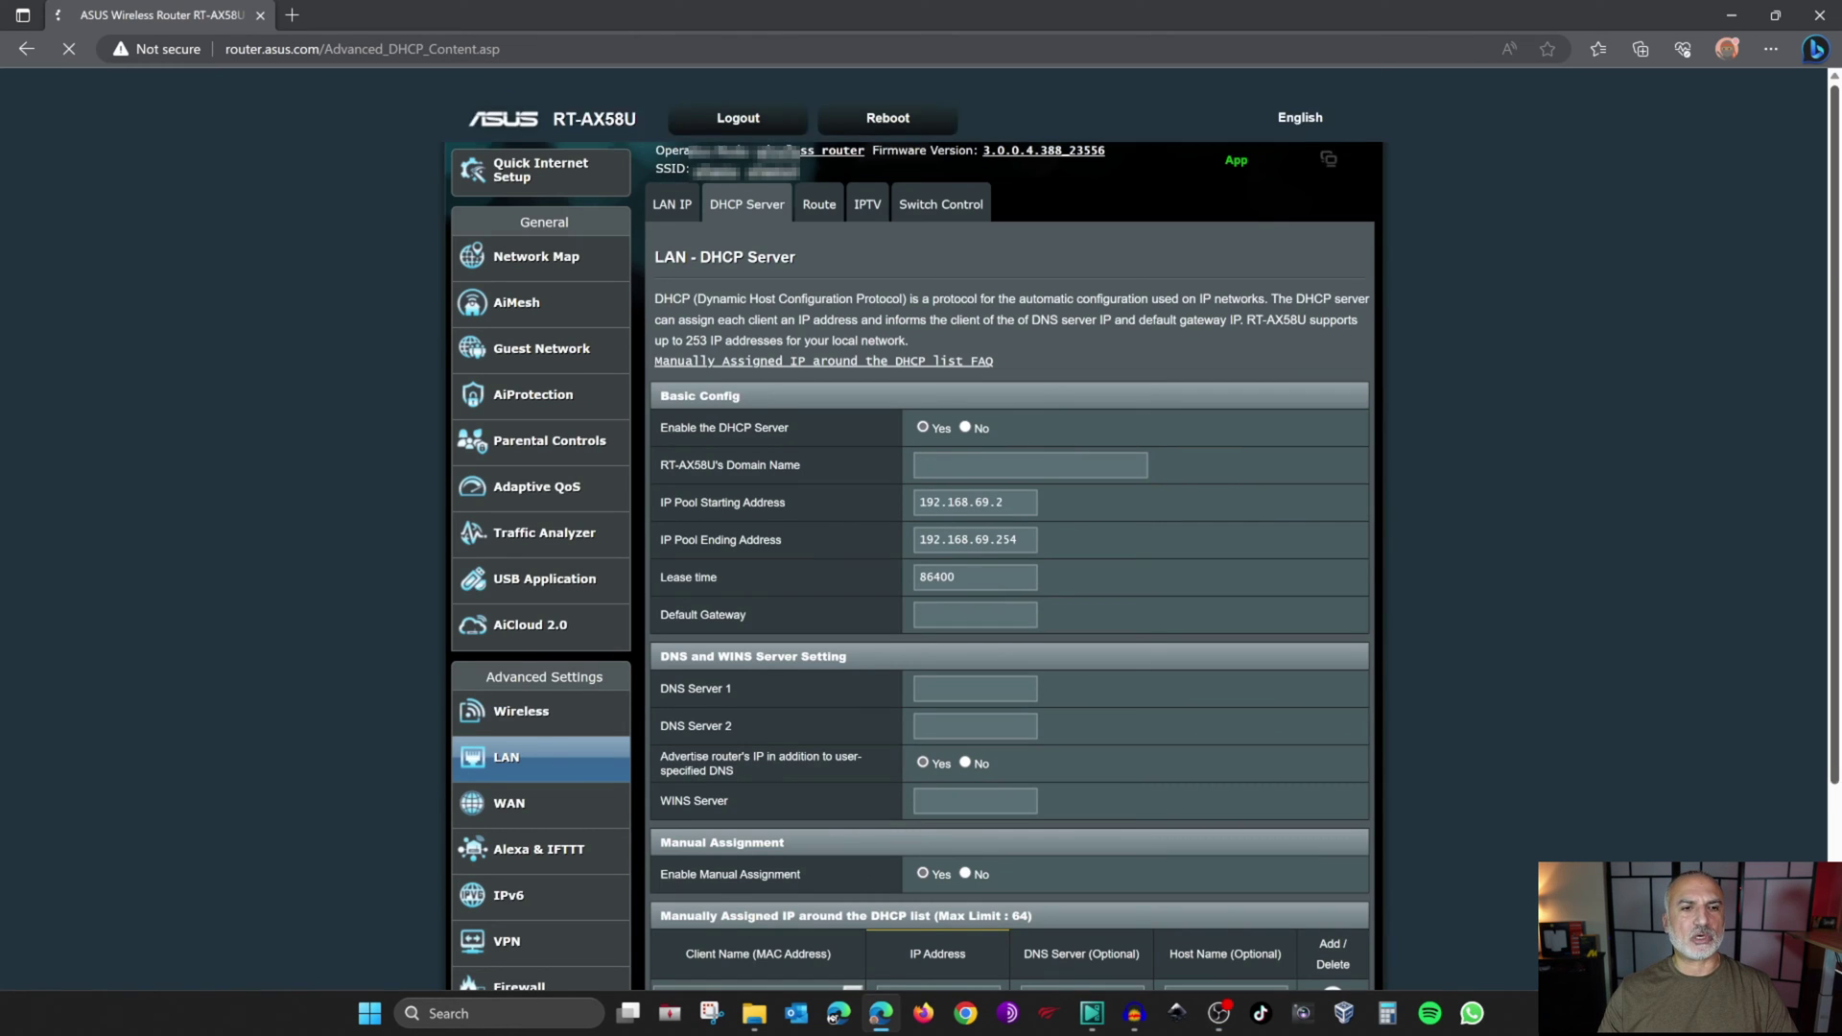
scroll(1055, 624, "down", 3)
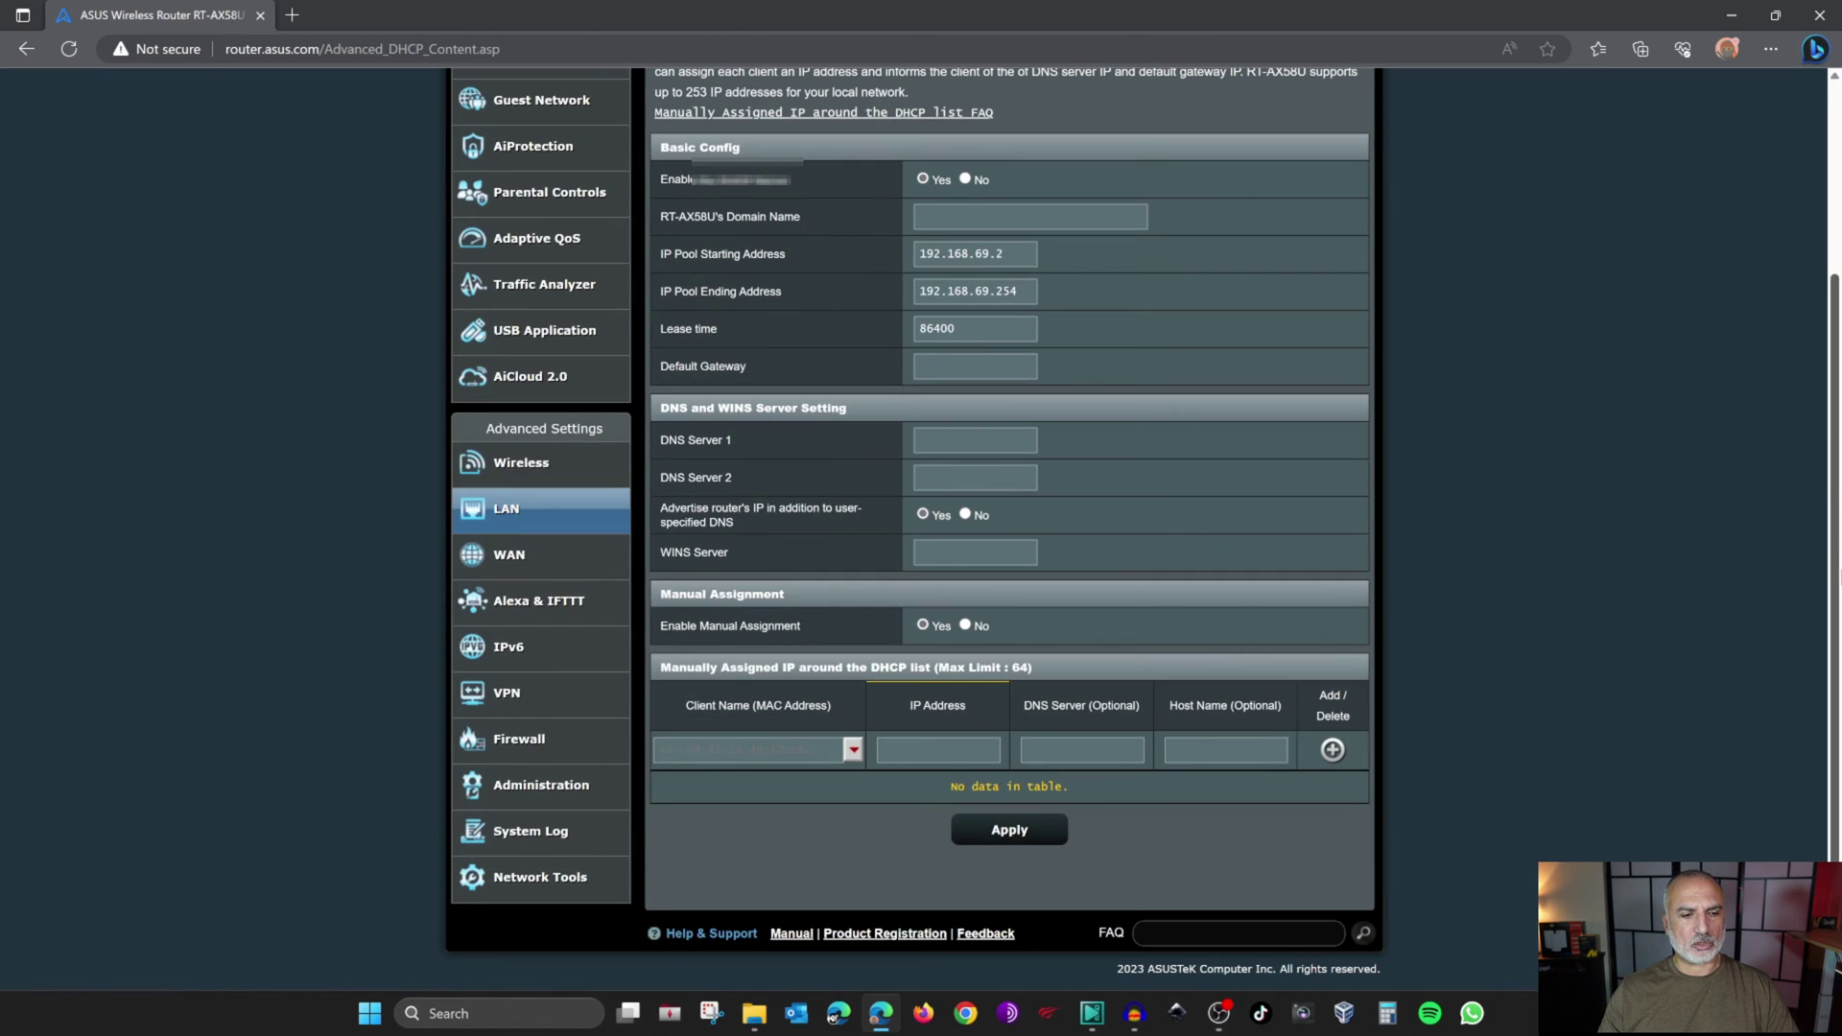
left_click(853, 751)
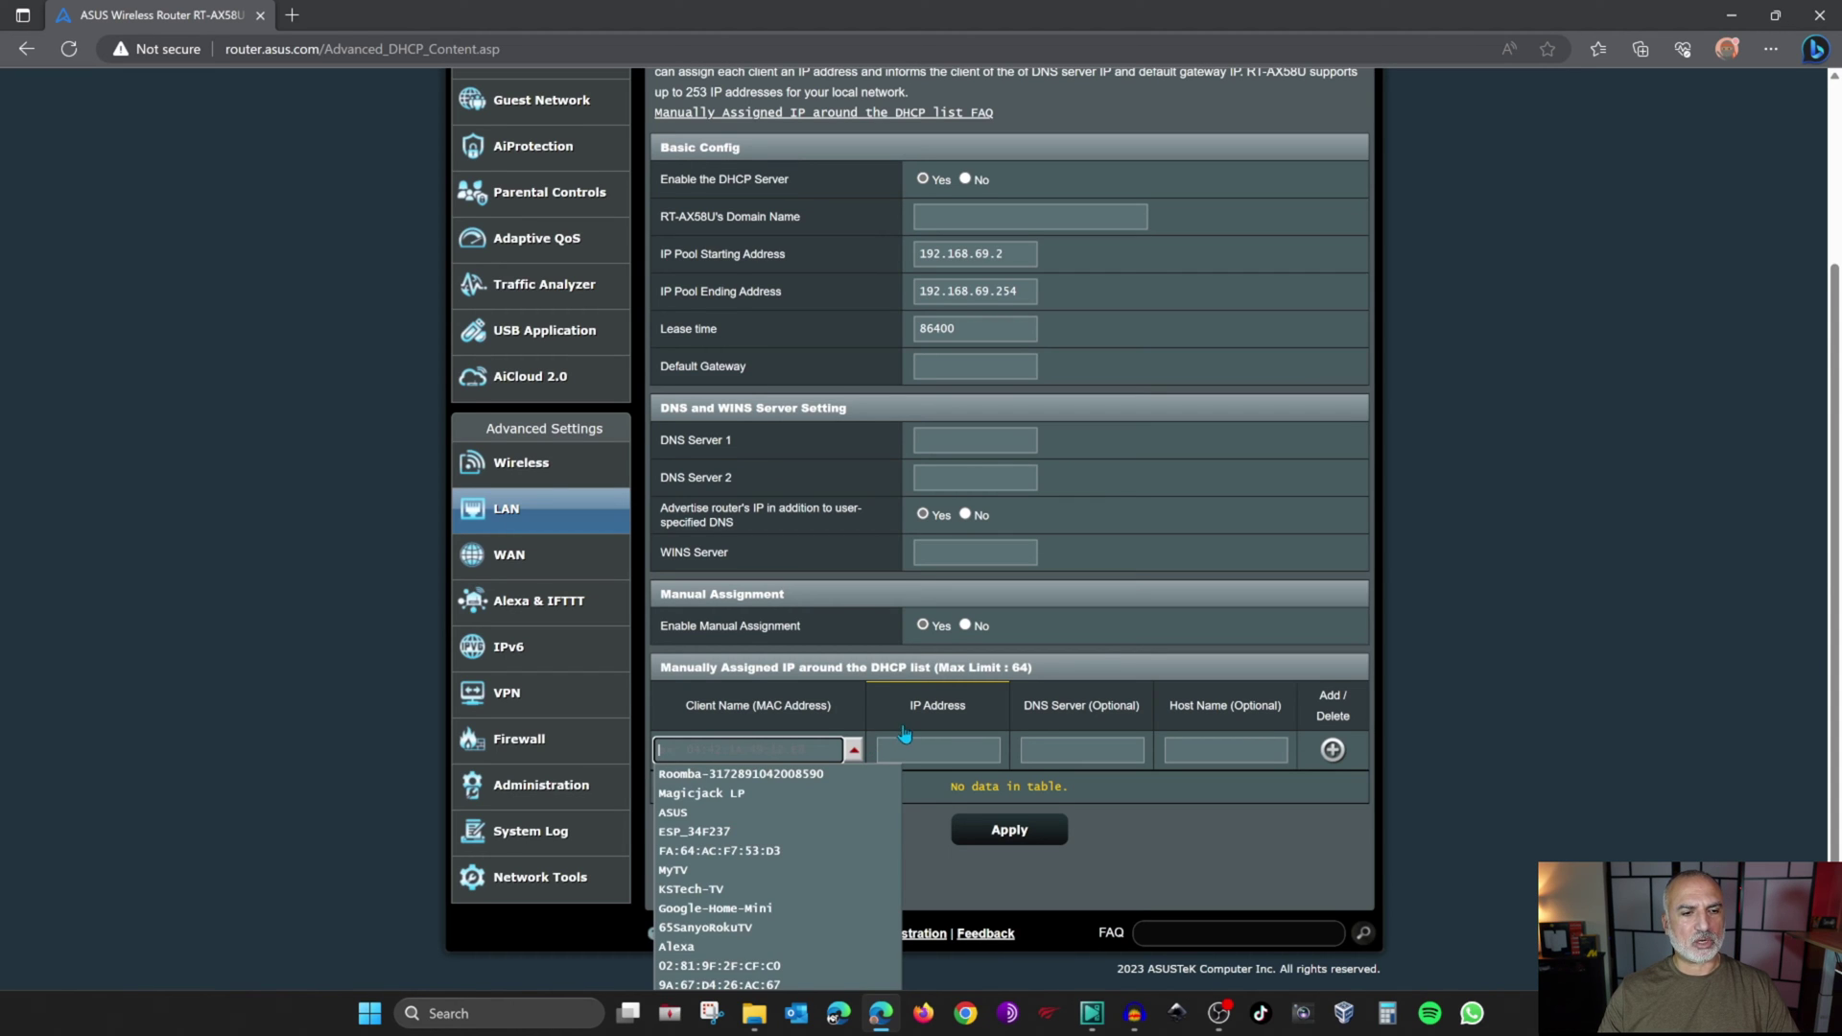
scroll(897, 734, "down", 1)
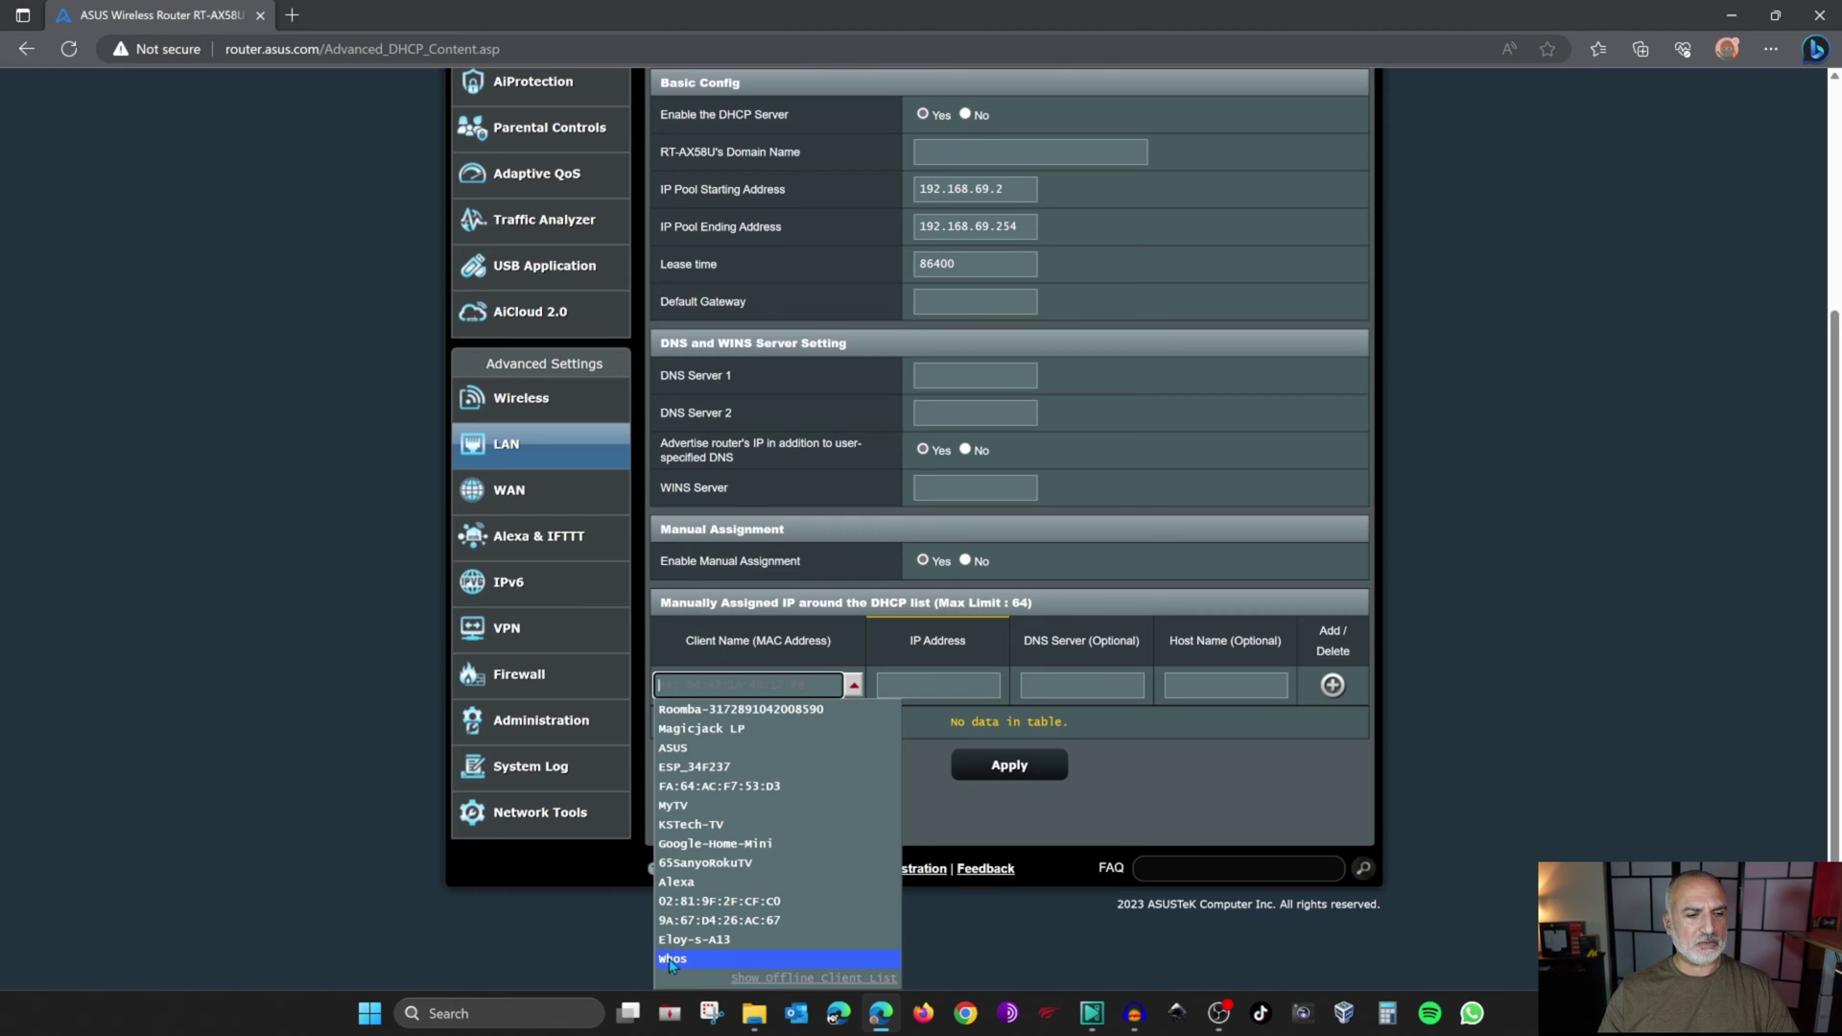
left_click(671, 959)
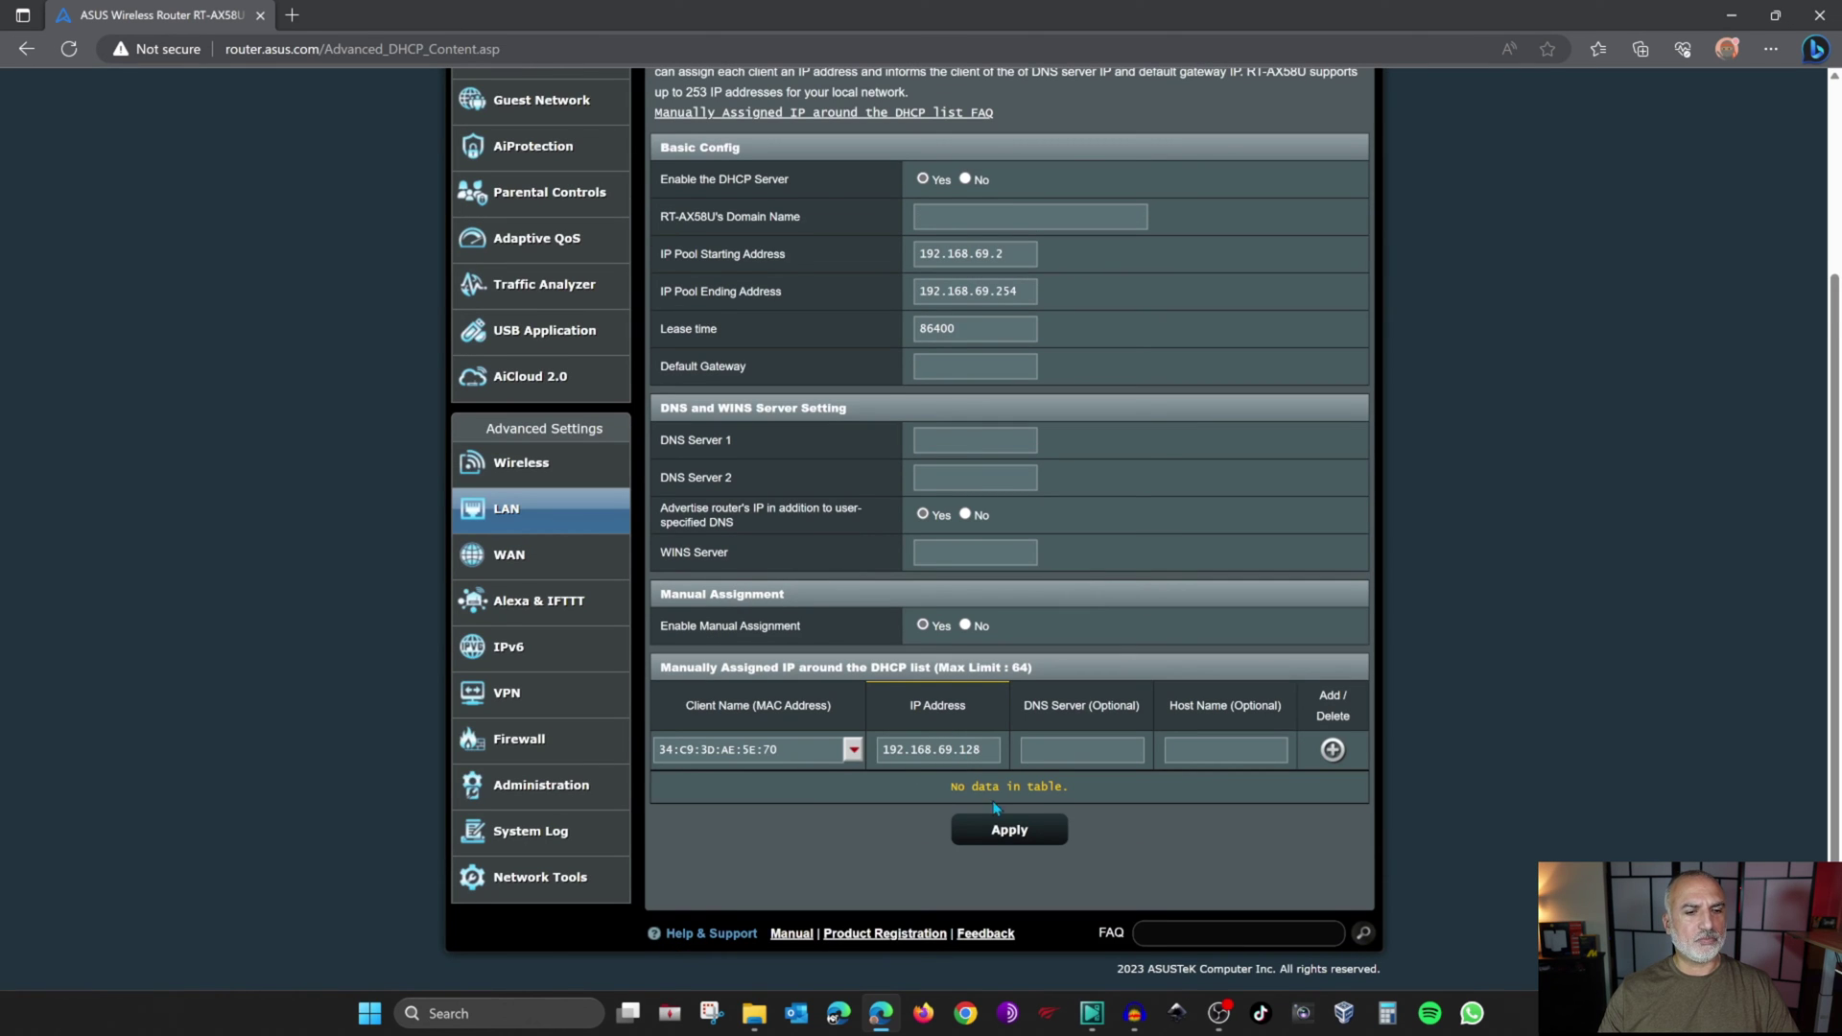
left_click(1332, 749)
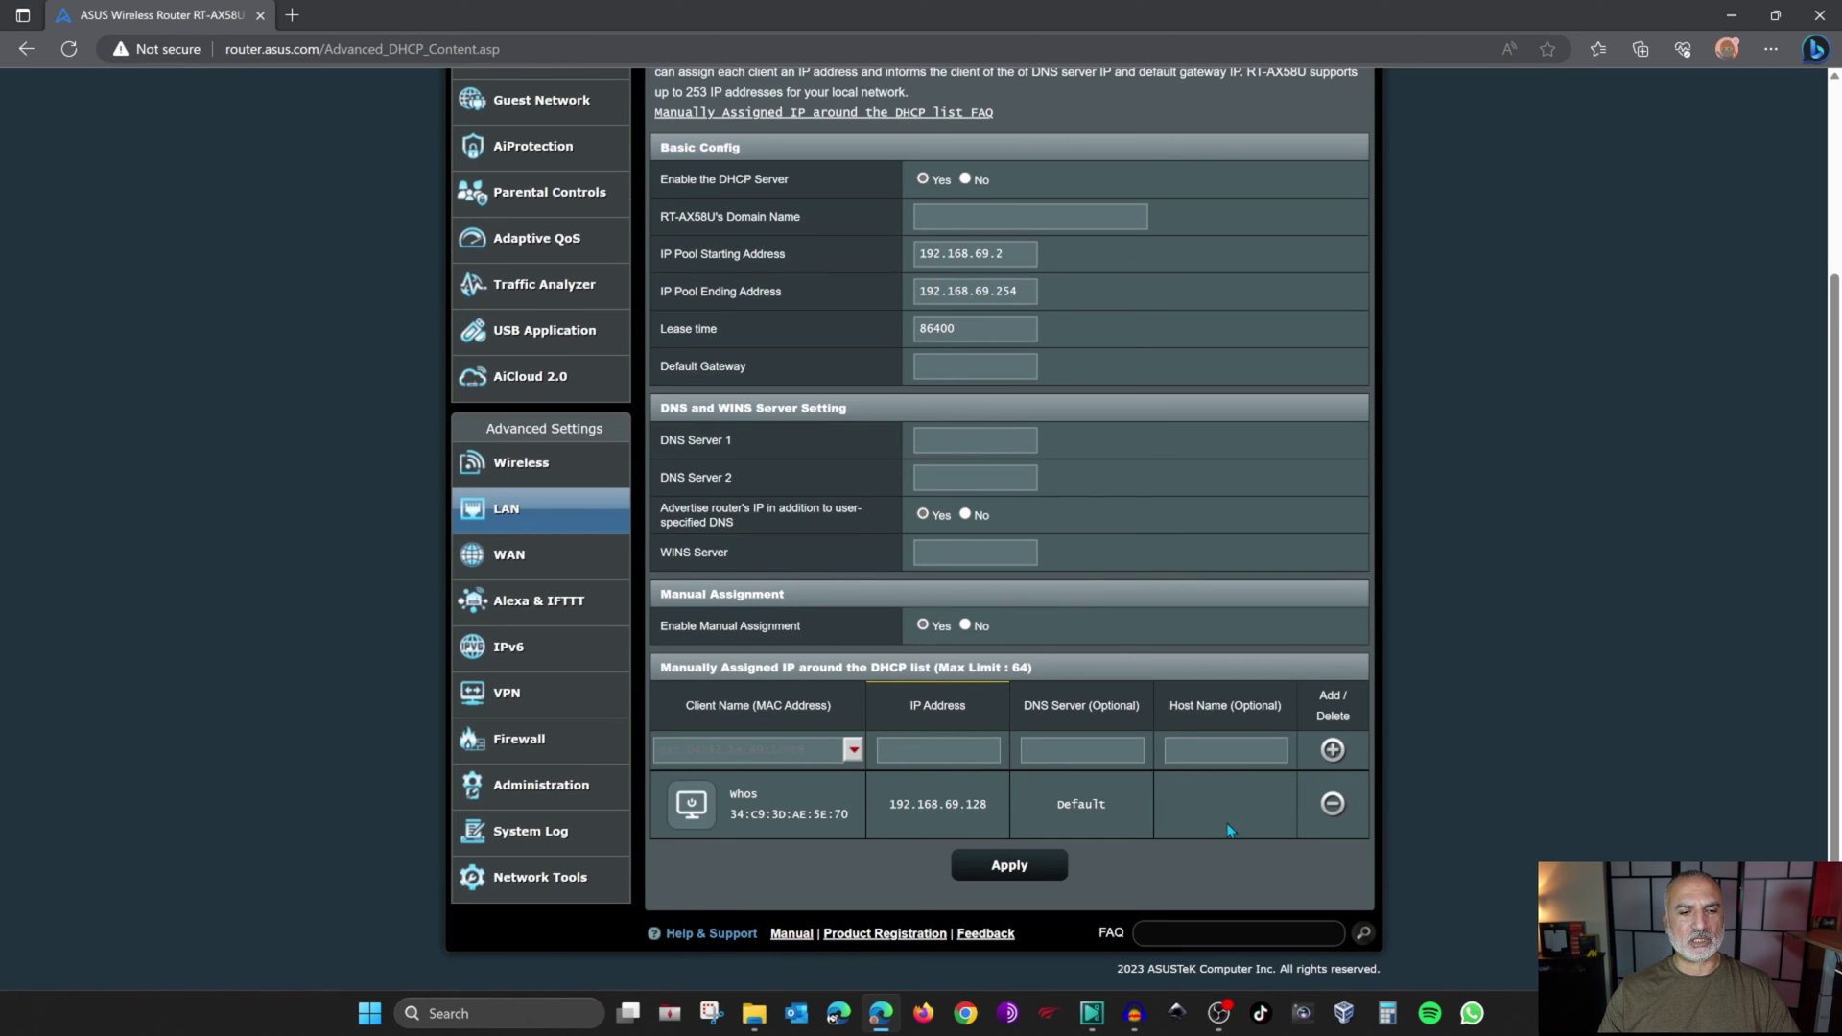